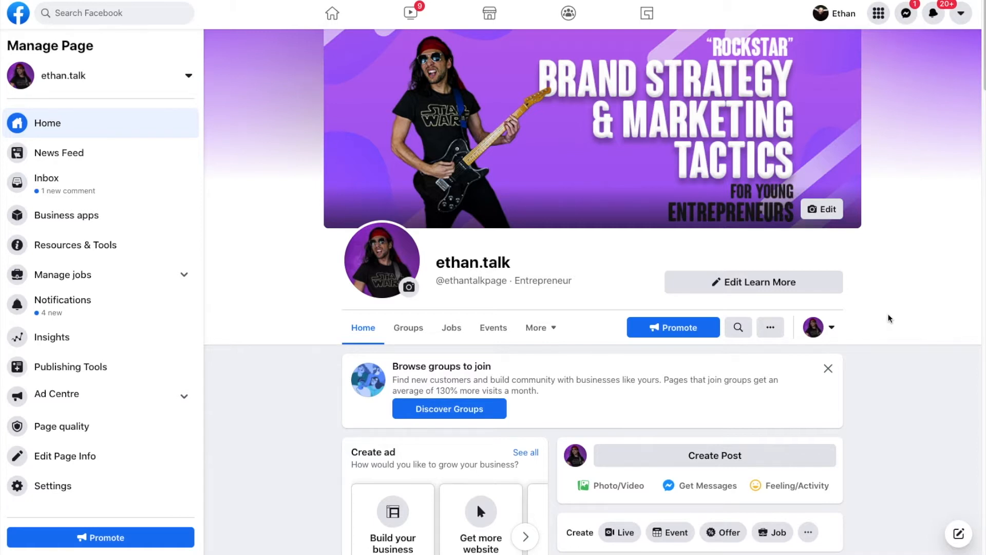
- Start creating a new Page and name it "Ethan's Mighty Hats"
left_click(880, 16)
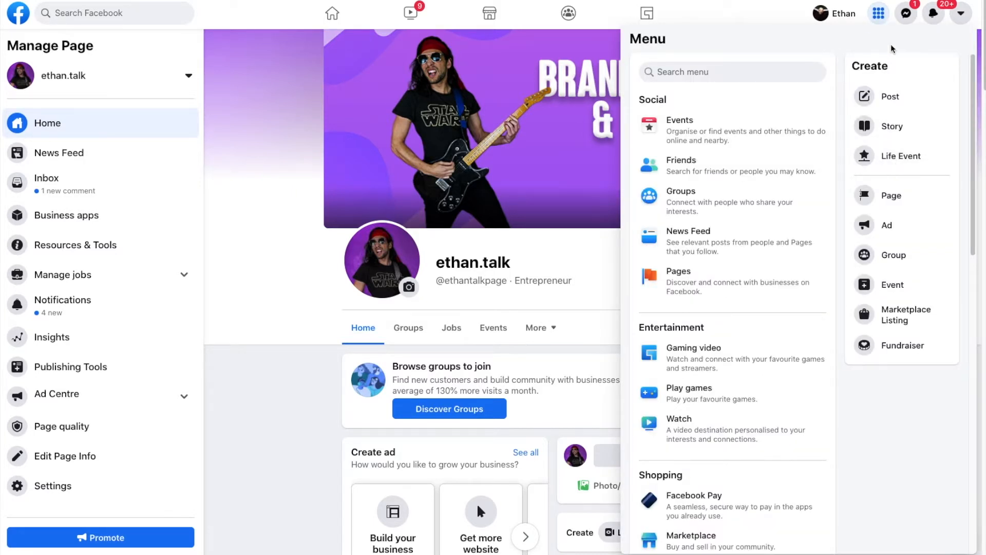
left_click(892, 205)
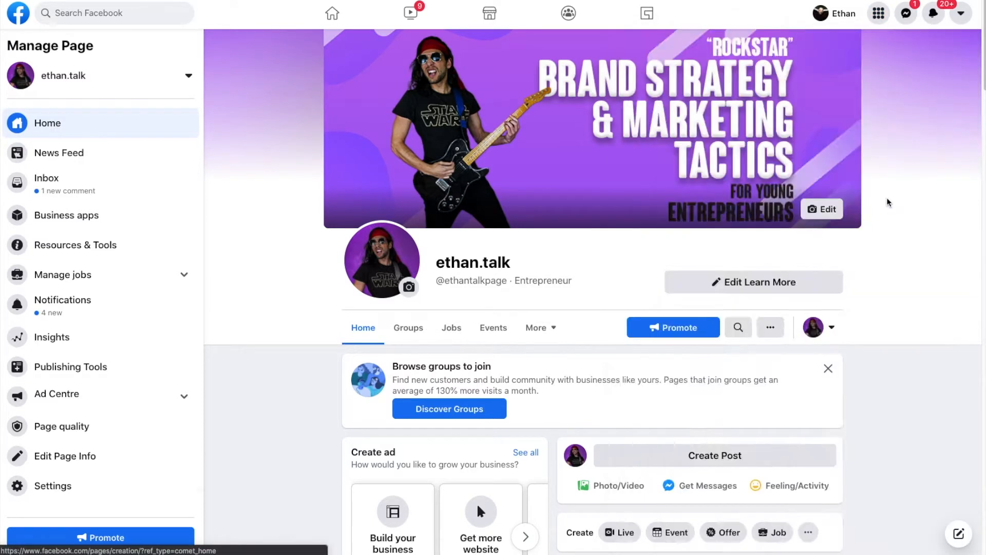
left_click(99, 120)
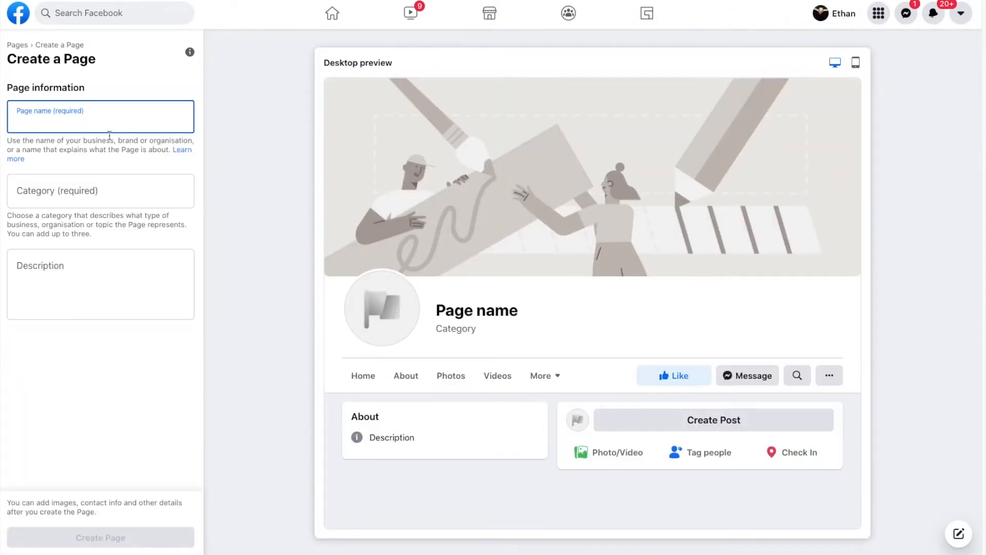
type("Et")
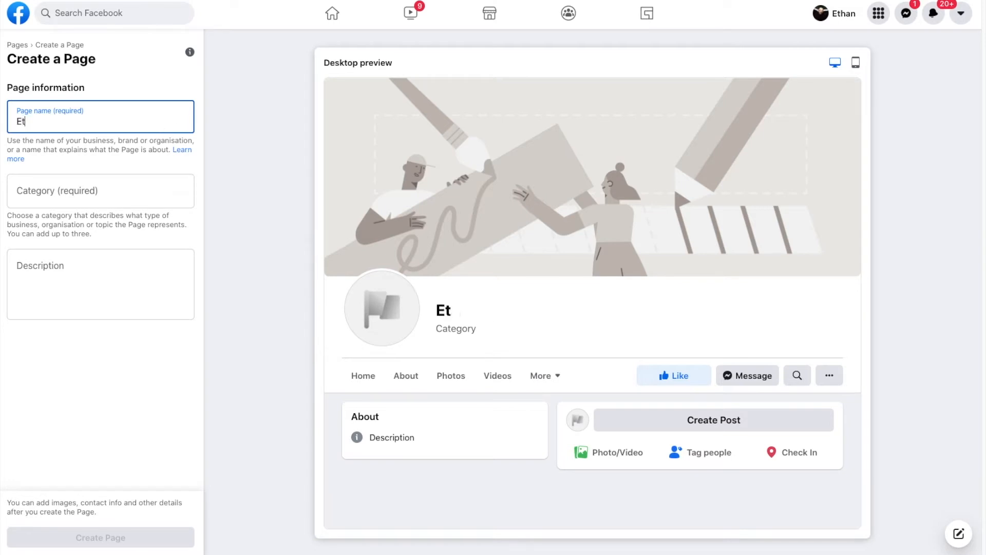
type("han's hat")
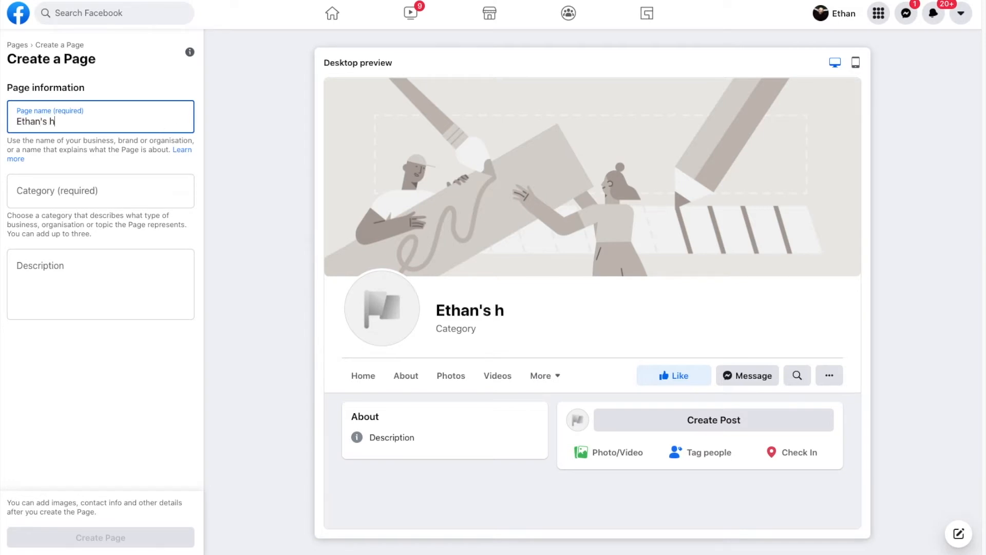
key("BackSpace")
key("BackSpace")
key("BackSpace")
type("Mights")
key("BackSpace")
type("y h")
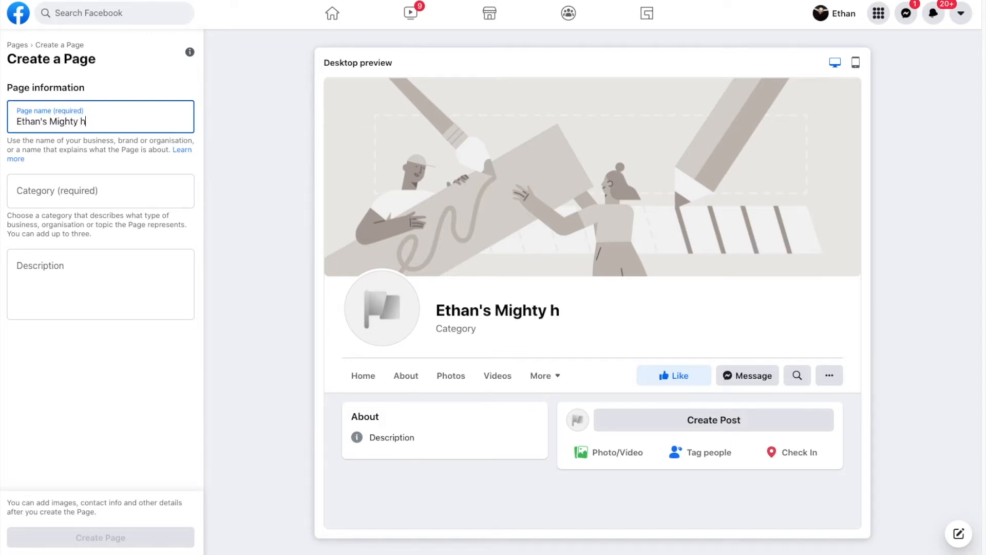
key("BackSpace")
type("Hats")
- Assign the categories Hat shop and E-commerce website to the new Page
left_click(102, 185)
type("hat s")
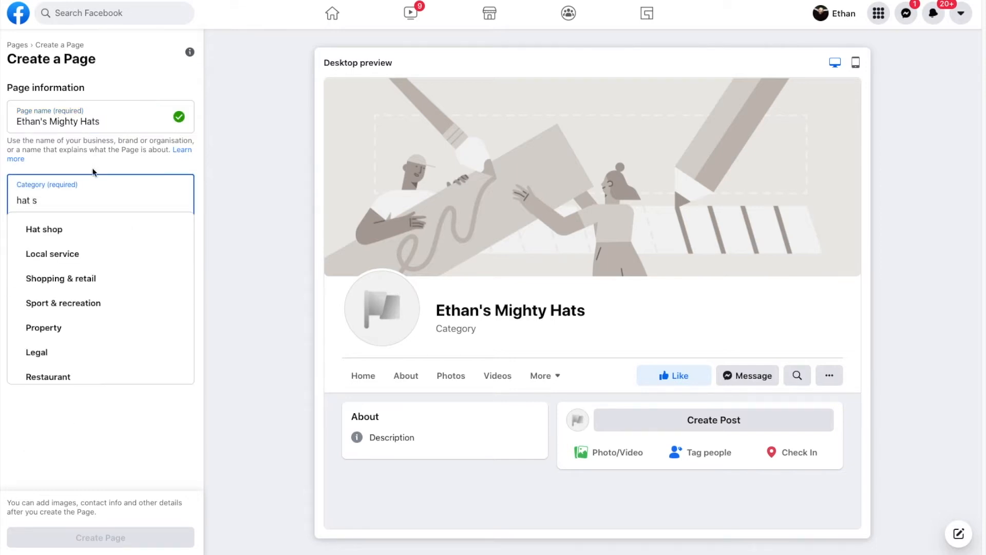
left_click(81, 228)
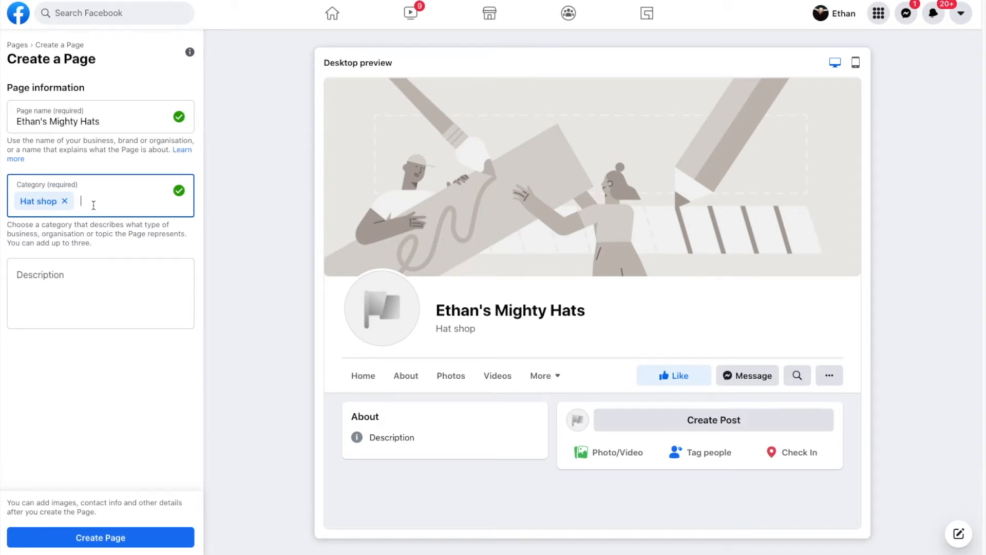
type("ec")
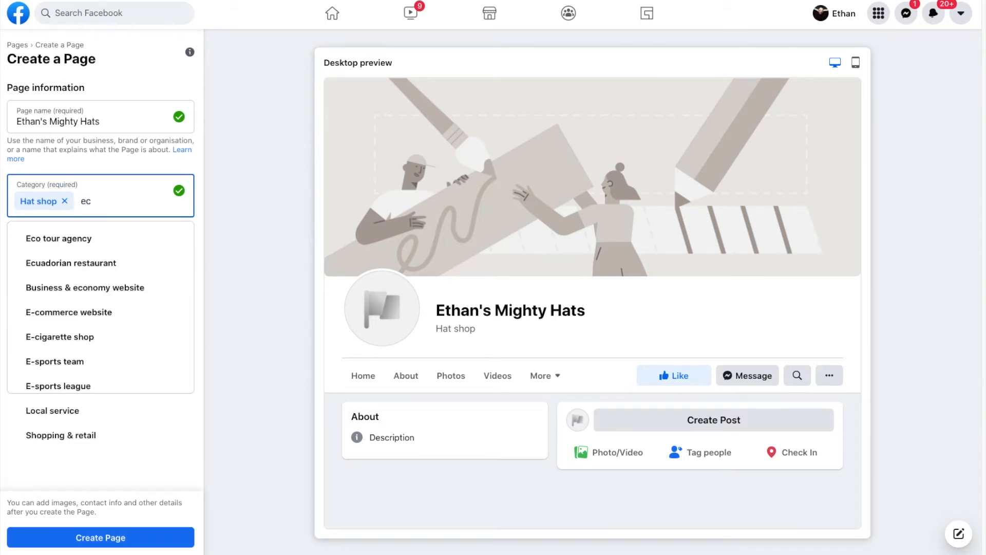
left_click(77, 311)
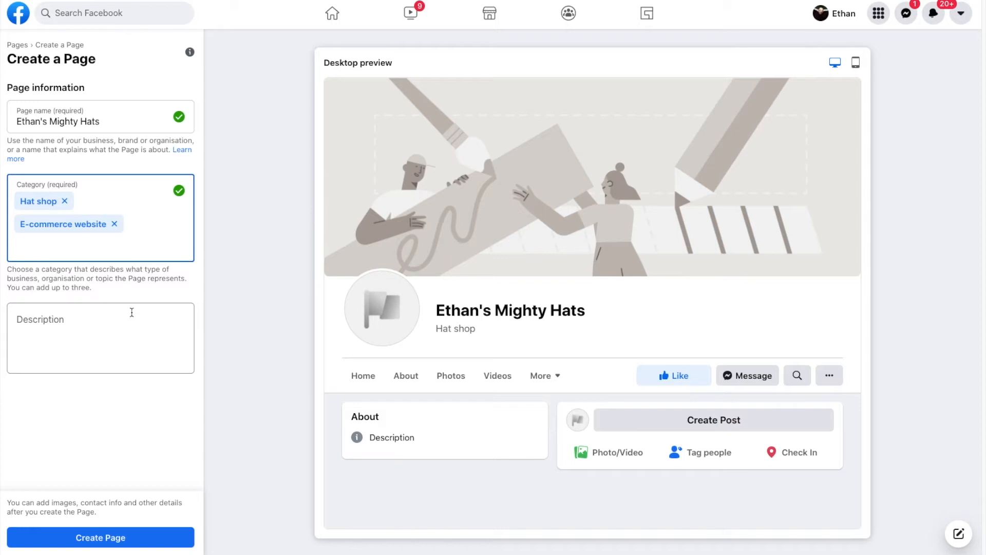
- Write "I make awesome hand made hats in my dungeon" as the Page description, correcting the spelling of "dungeon"
left_click(121, 334)
type("I")
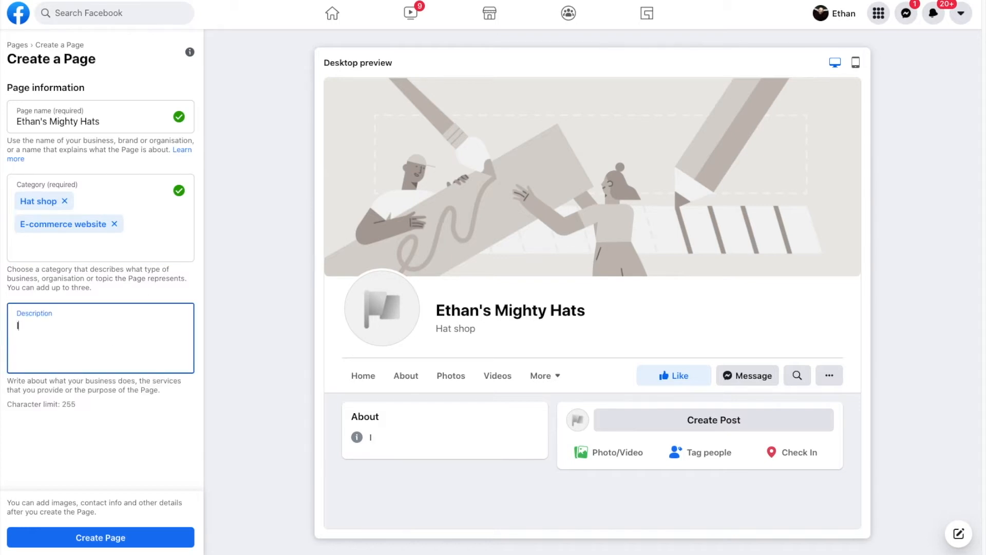
type(" make awesome hand")
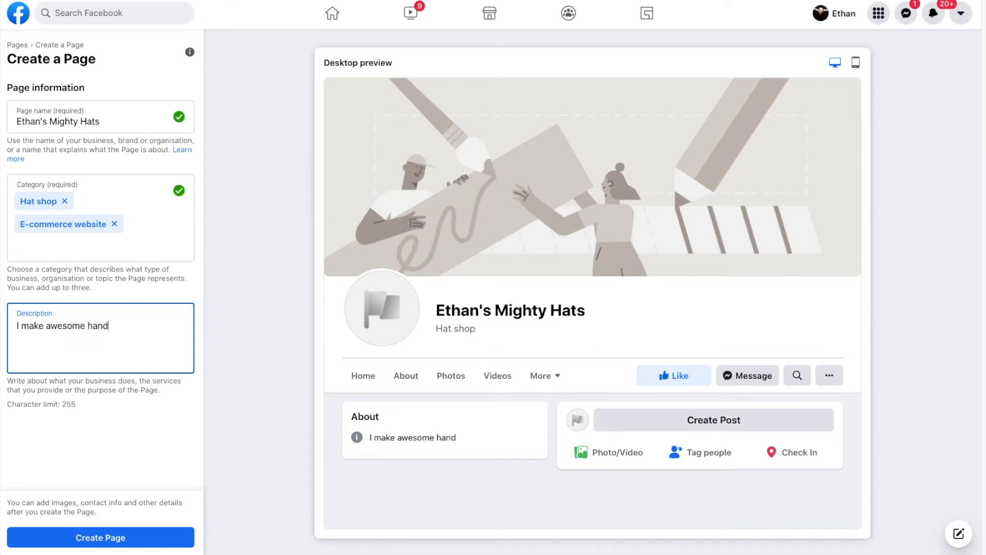
type(" made hats in my")
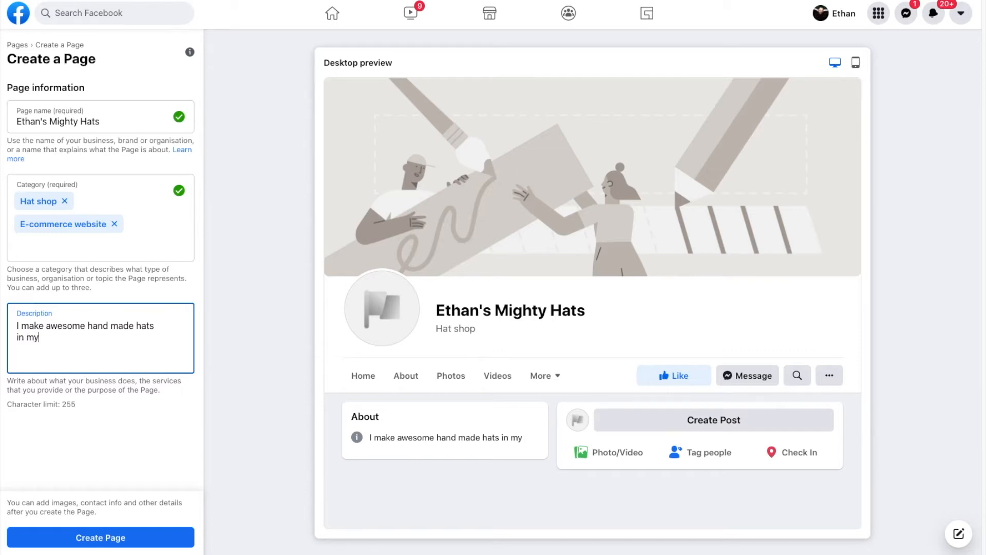
type(" dogeon")
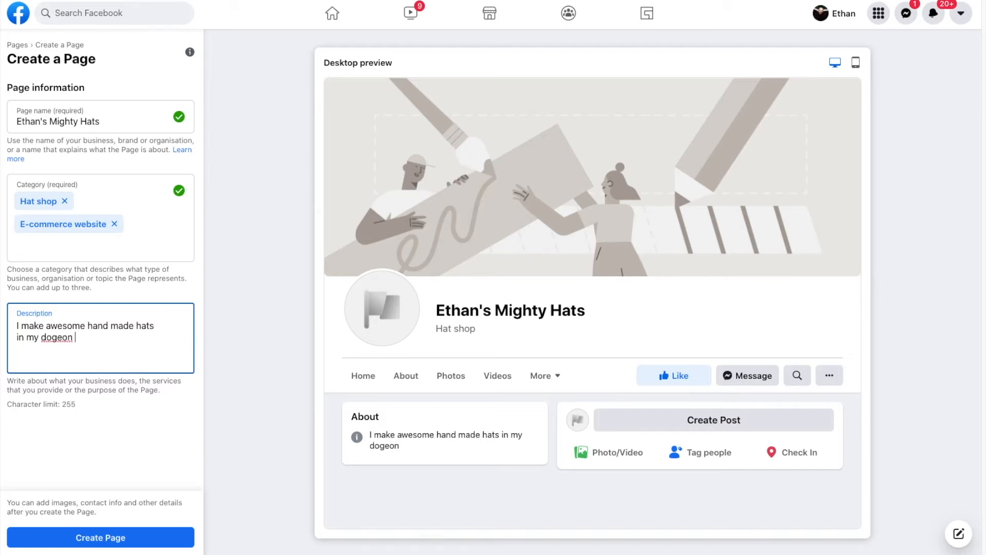
right_click(64, 338)
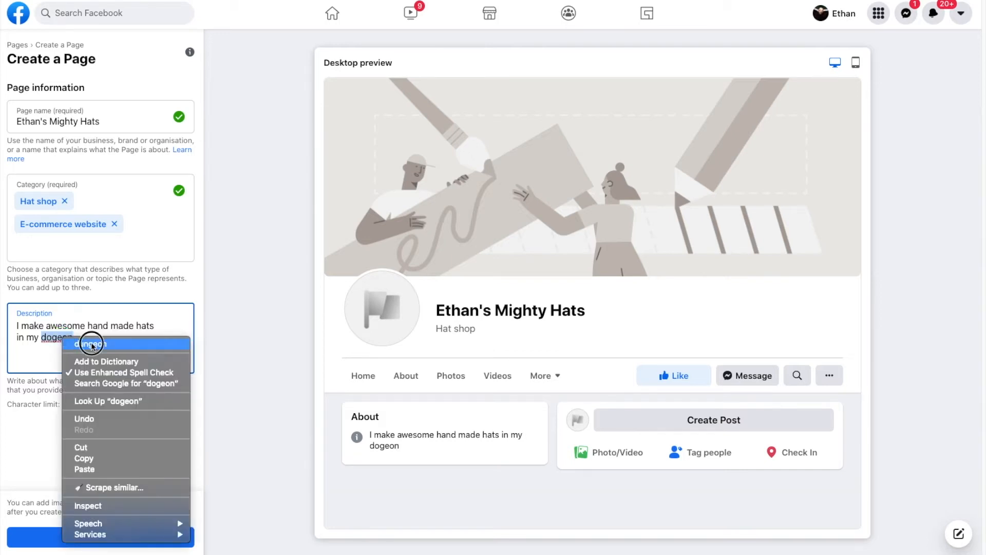
left_click(92, 341)
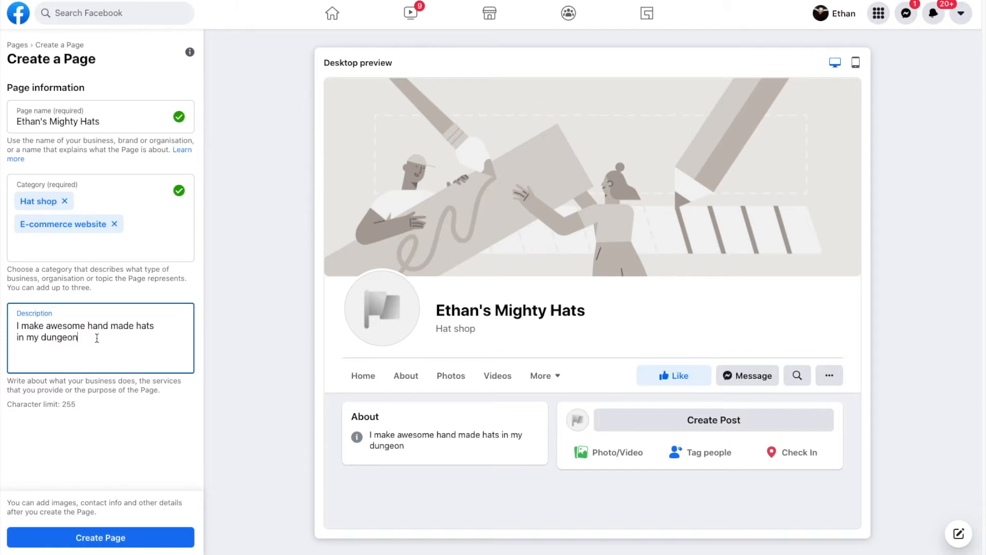
- Extend the description with "! They have dragons on cause dragons are awesome!"
type("! They have dragons")
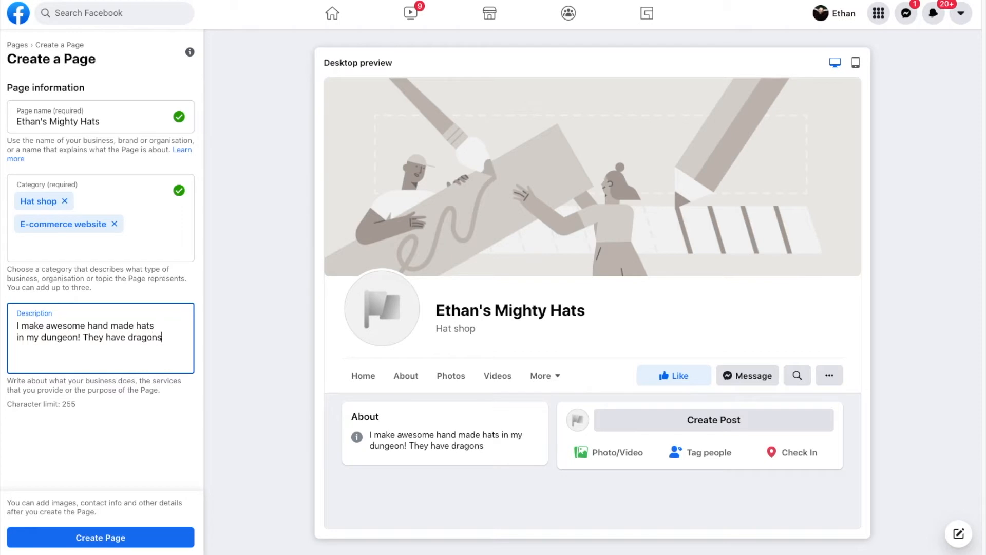
type(" on cause dragons")
key("BackSpace")
key("BackSpace")
key("BackSpace")
type("ons are awesome!")
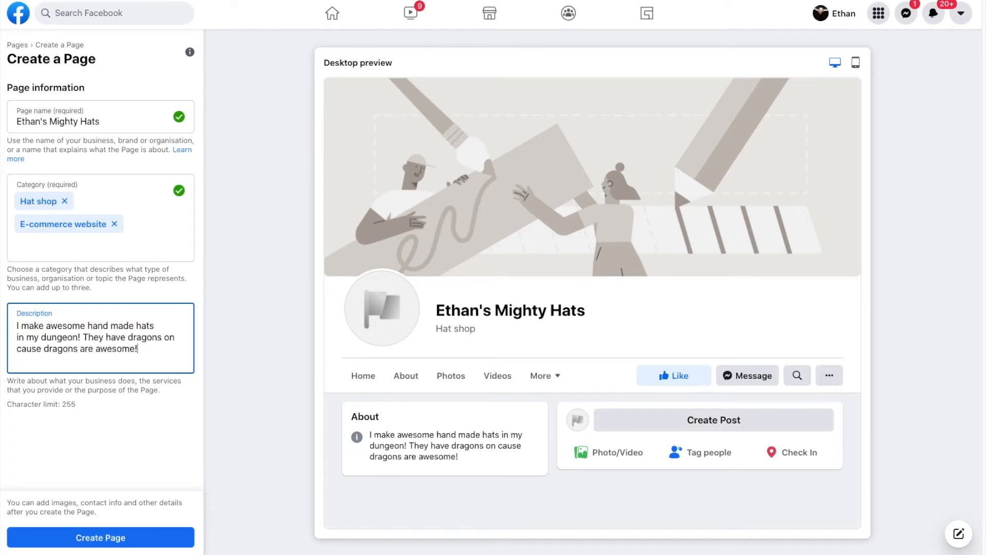
left_click_drag(145, 360, 6, 321)
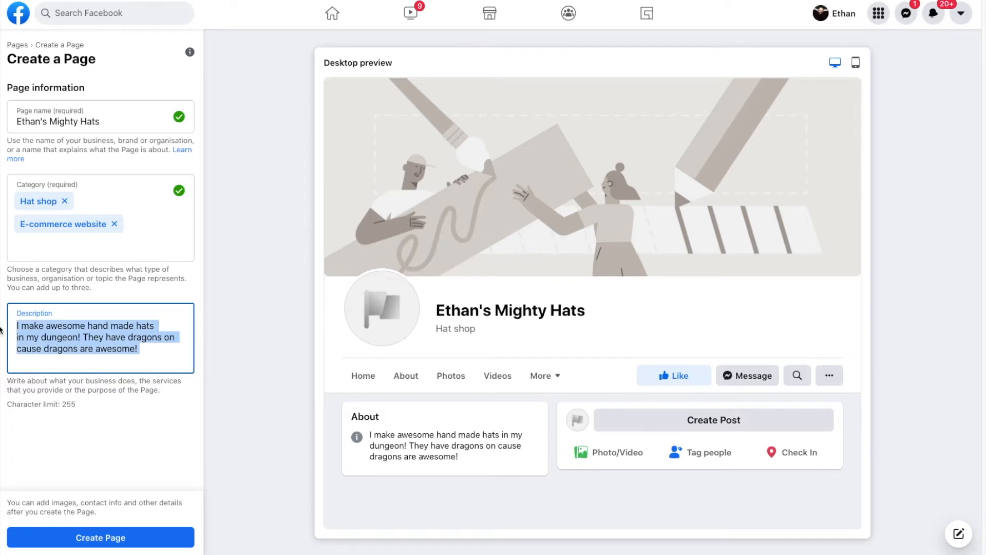
left_click(219, 381)
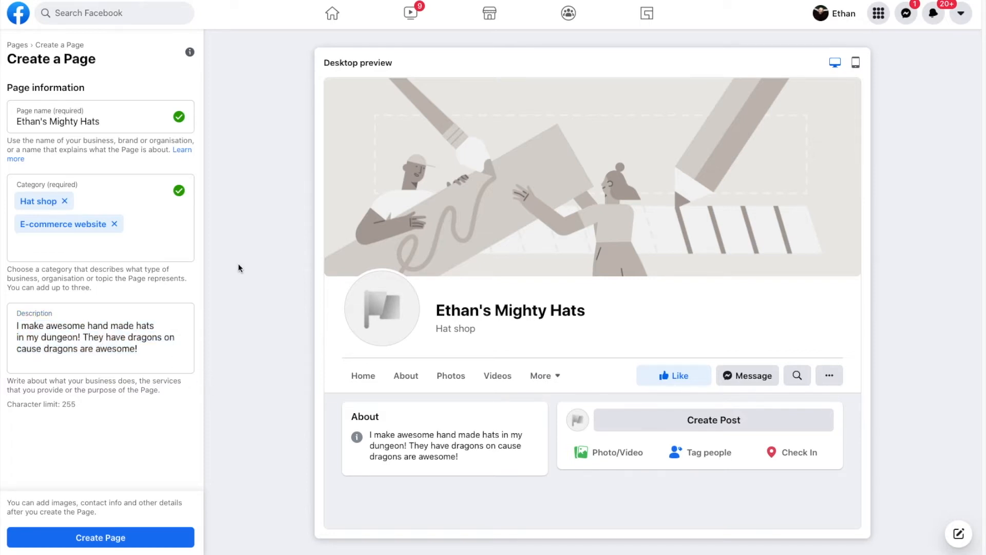
- Create the Page and upload RockProfile320kb.jpg as its profile photo
left_click(143, 536)
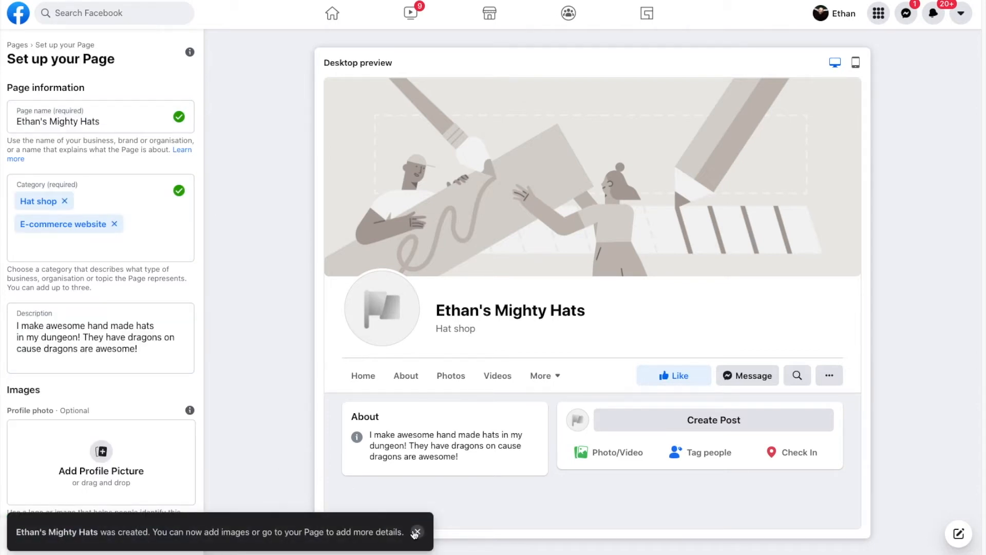
left_click(418, 531)
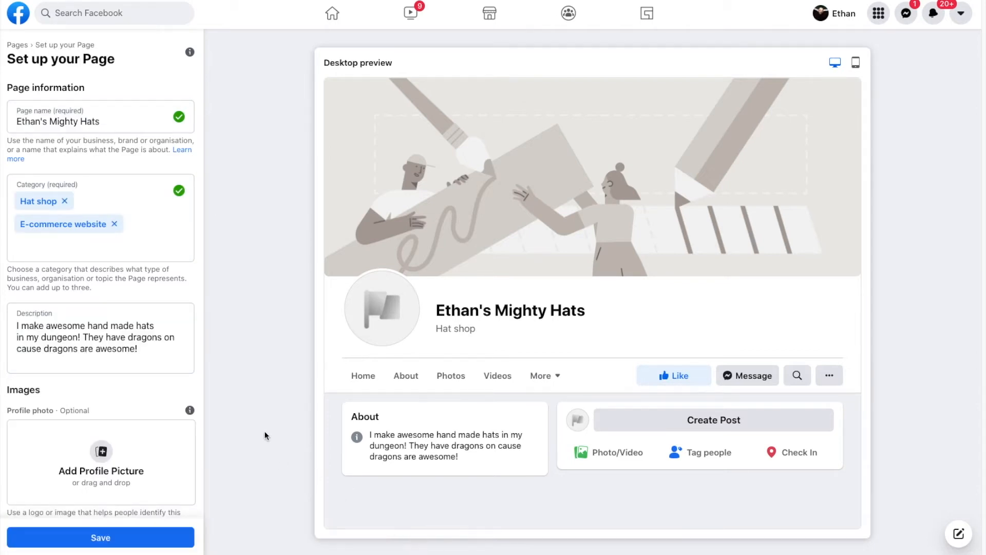
left_click(85, 451)
left_click(392, 161)
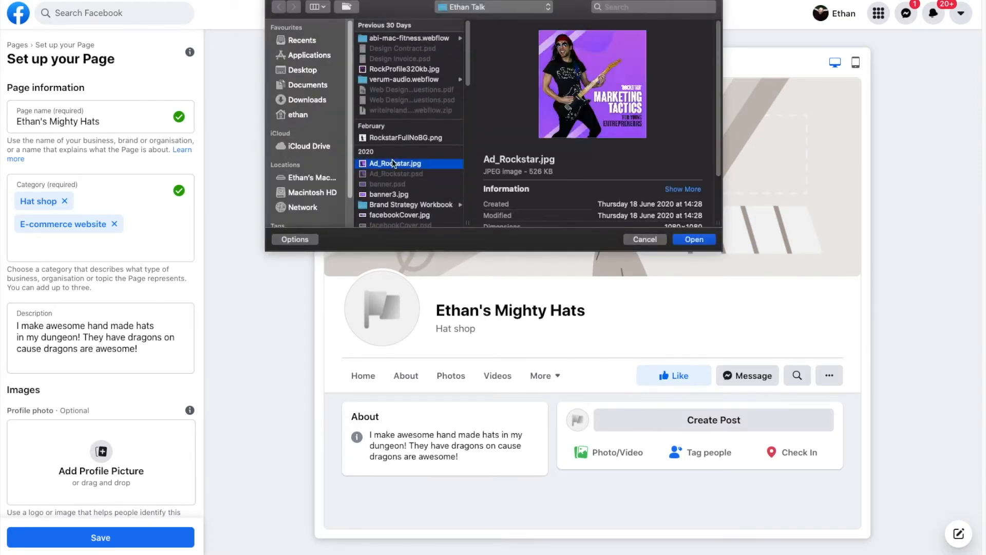
left_click(391, 71)
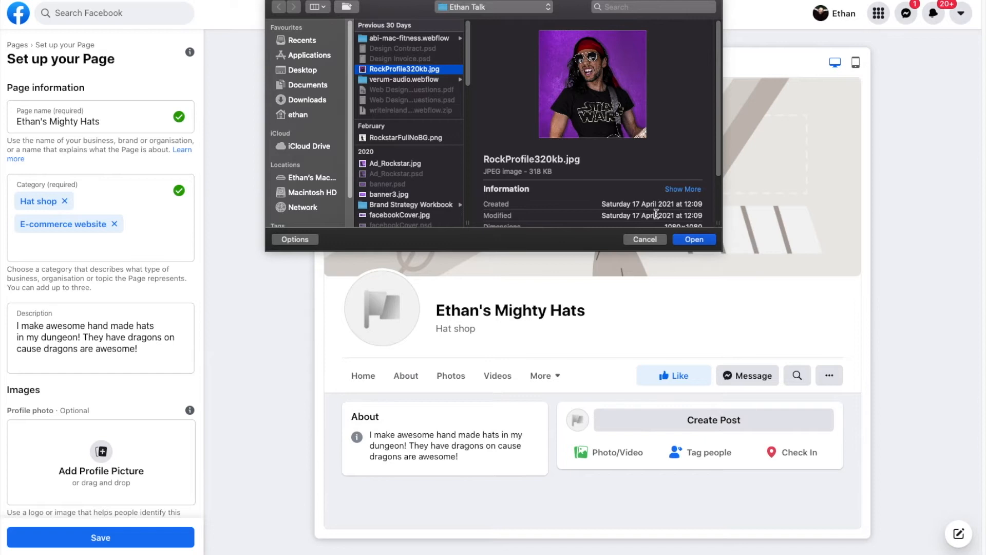
left_click(685, 240)
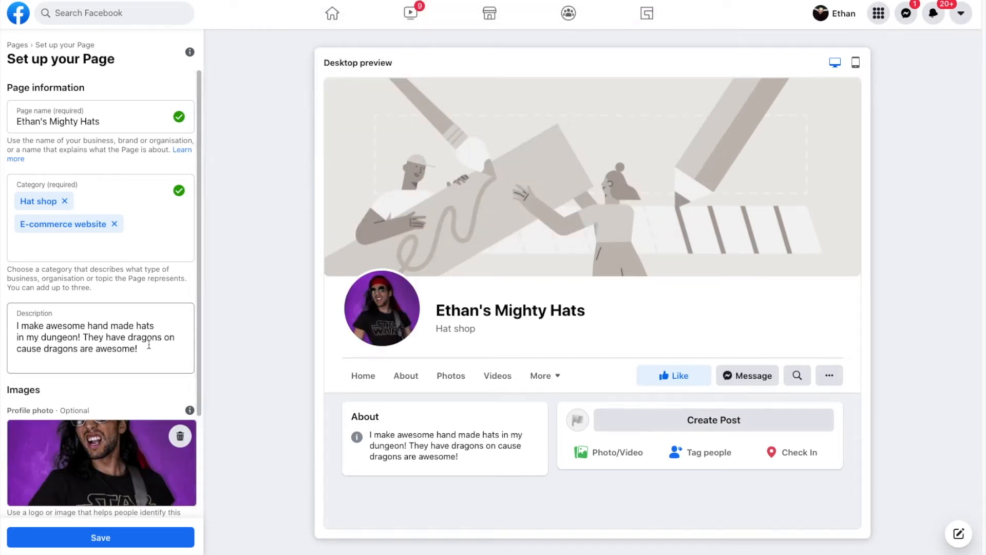
- Upload facebookCover.jpg as the Page's cover photo
scroll(135, 384, "down", 3)
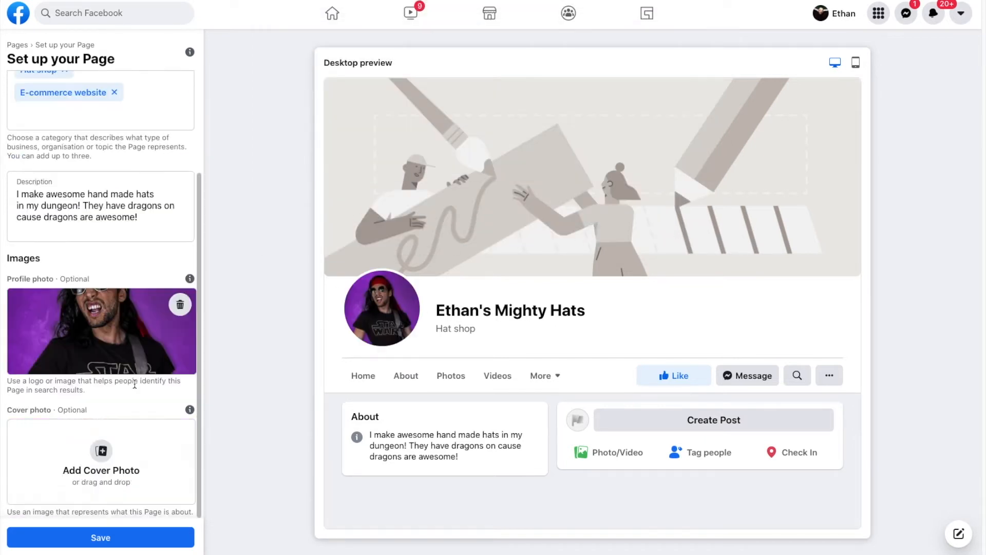
left_click(102, 452)
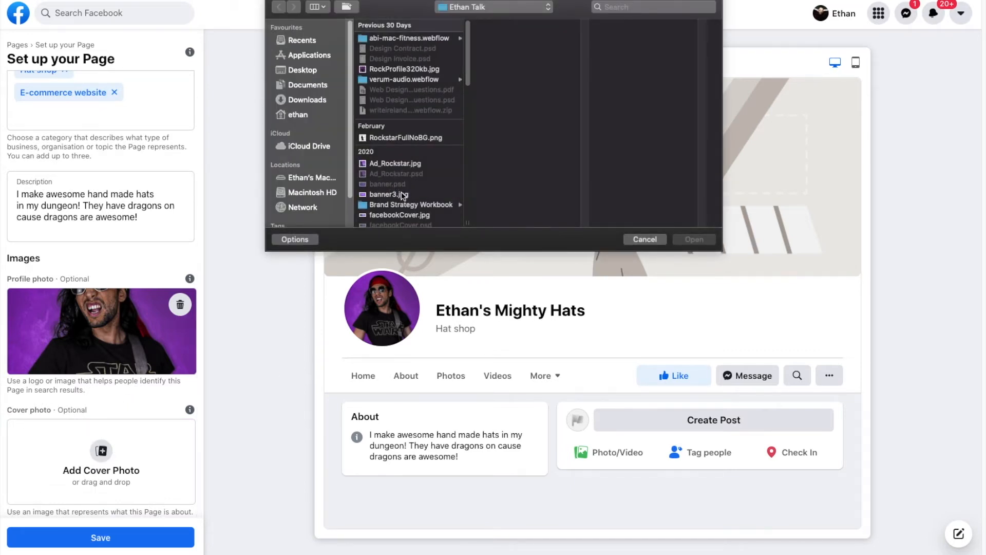
left_click(401, 216)
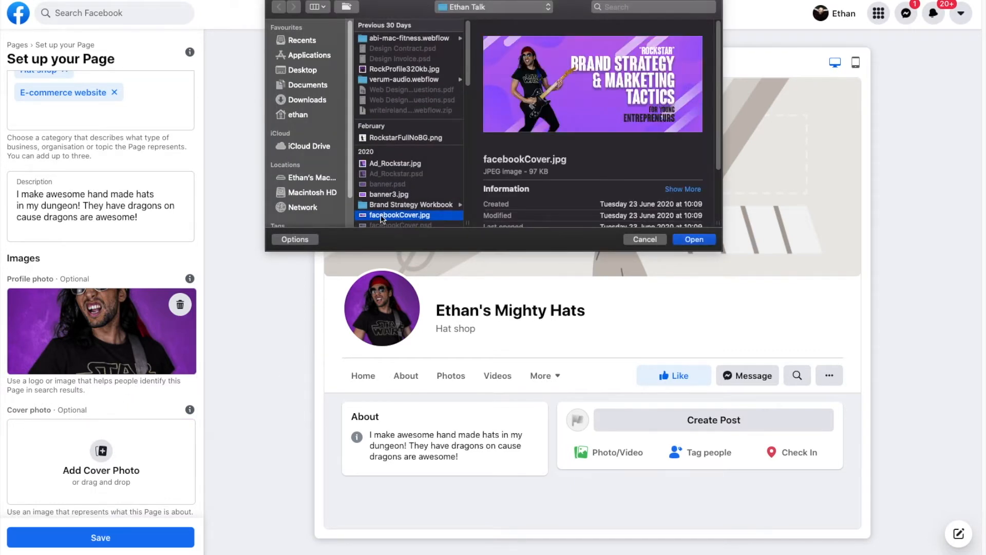
left_click(695, 239)
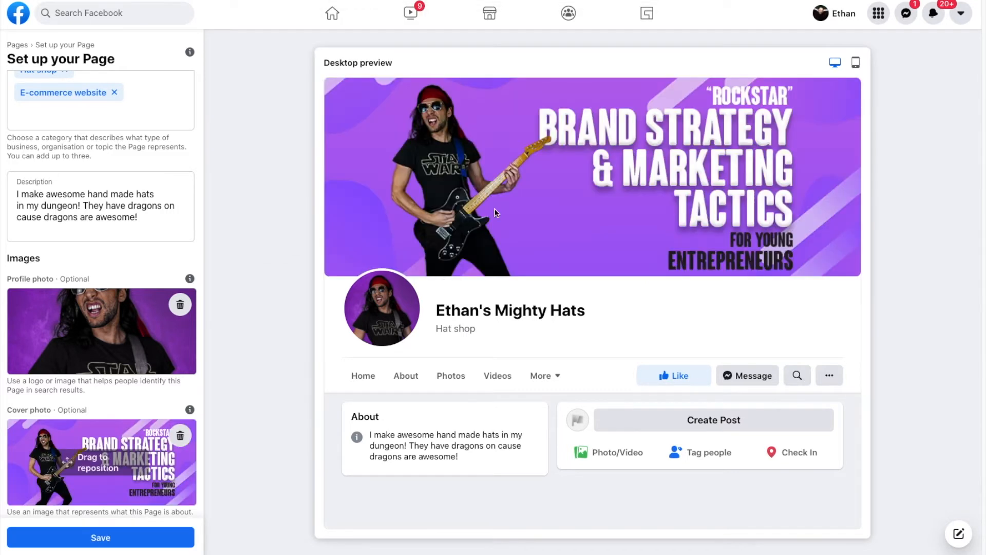
- Check the Page in mobile preview, return to the desktop preview and save the Page setup
left_click(855, 62)
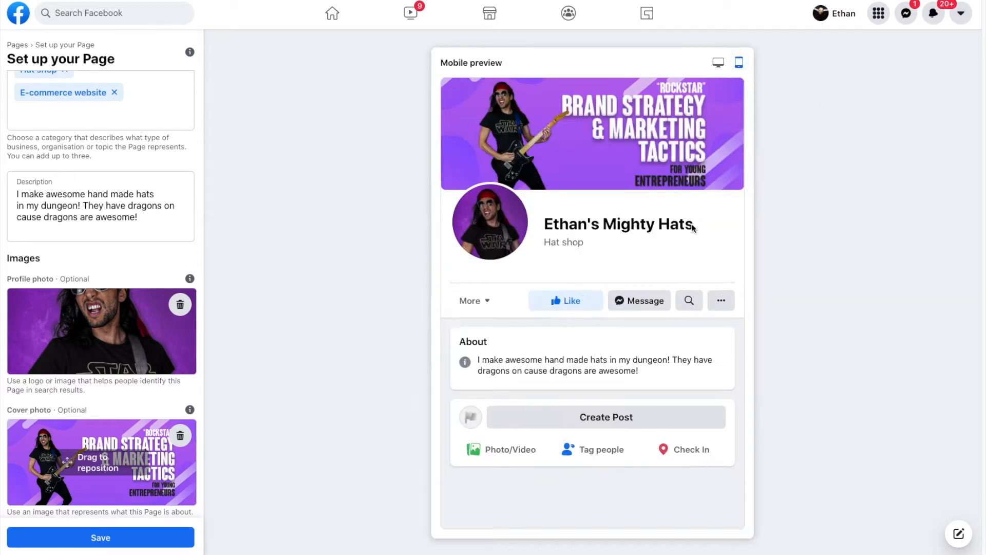
left_click(717, 62)
left_click(83, 536)
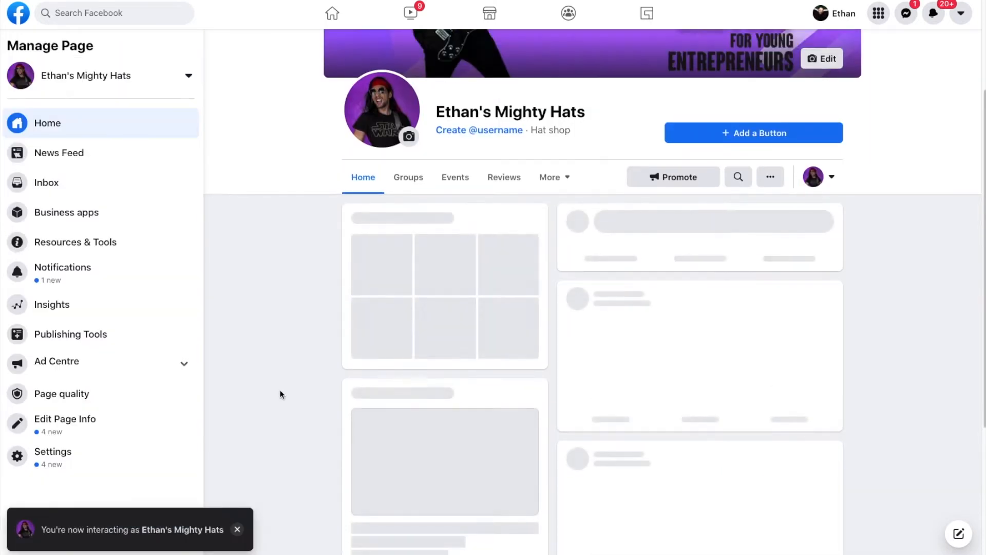
- Look over the new Page and expand the "Establish your Page's identity" section of the setup checklist
scroll(279, 390, "up", 3)
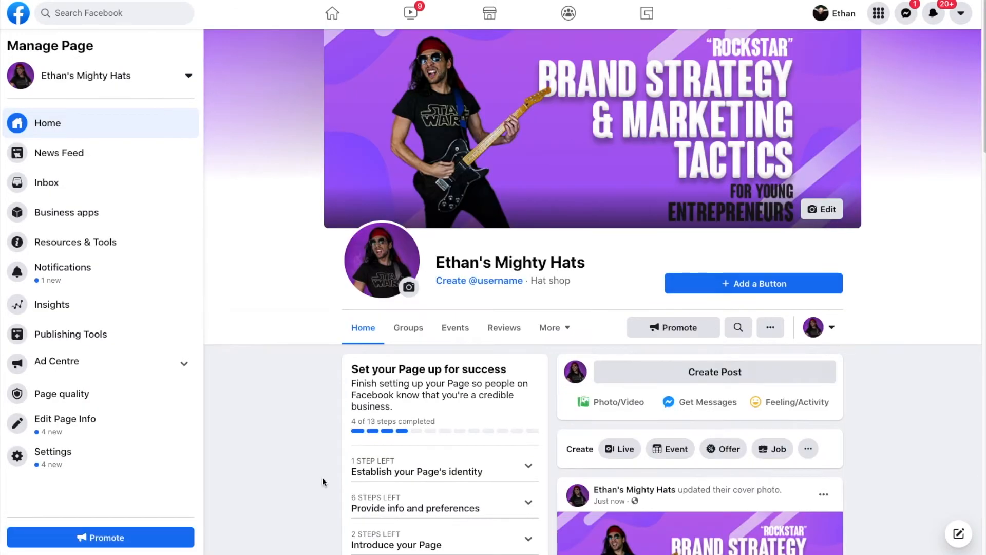
scroll(306, 202, "down", 3)
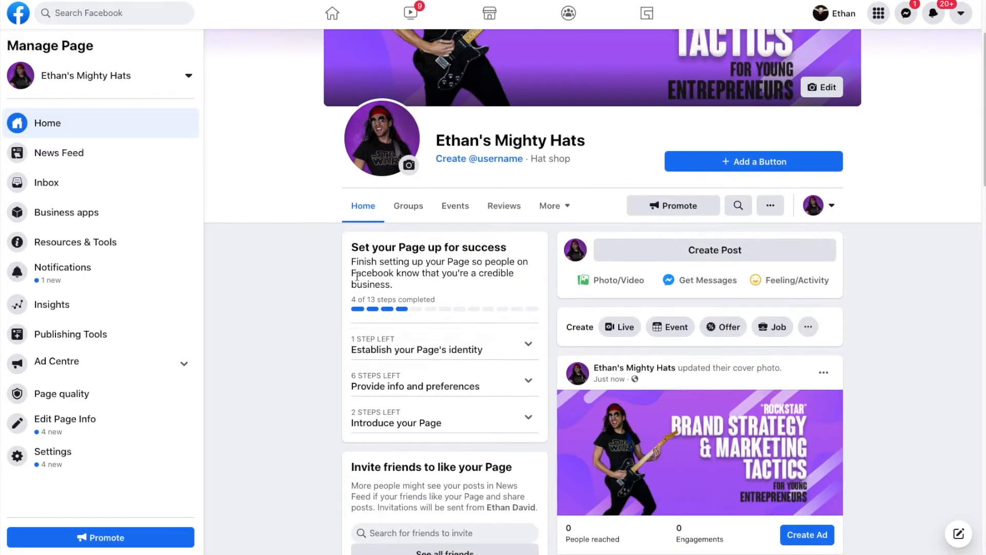
scroll(301, 357, "up", 1)
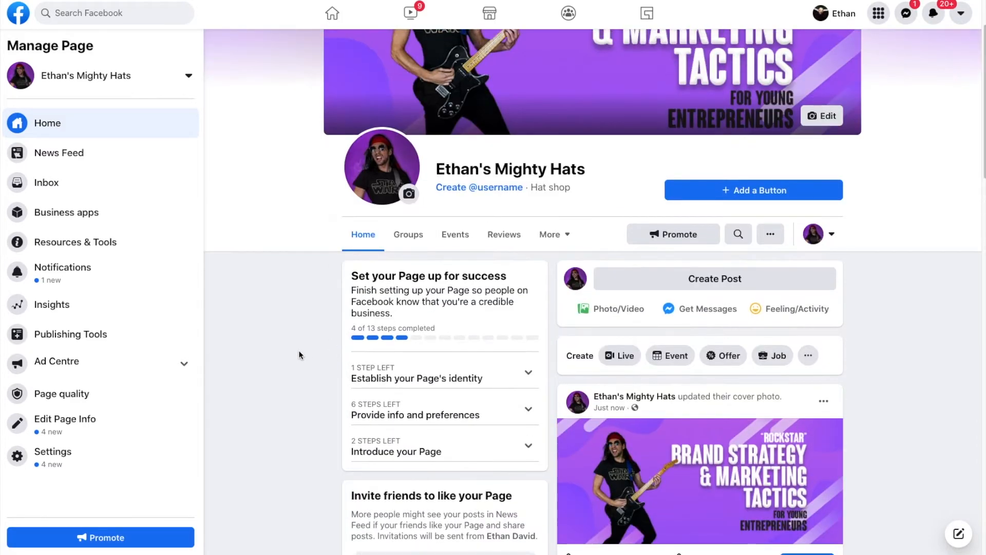
left_click(496, 366)
scroll(411, 374, "down", 1)
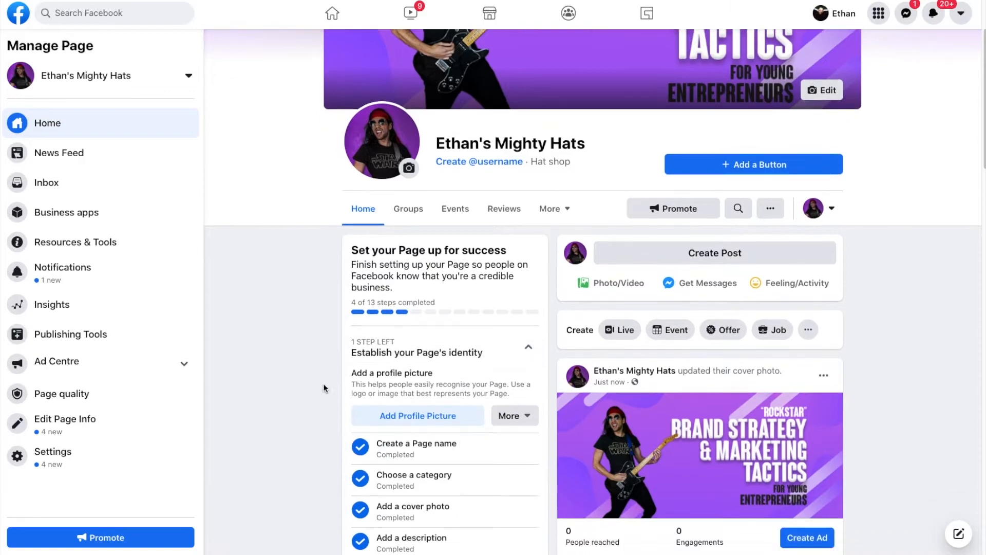
left_click(404, 417)
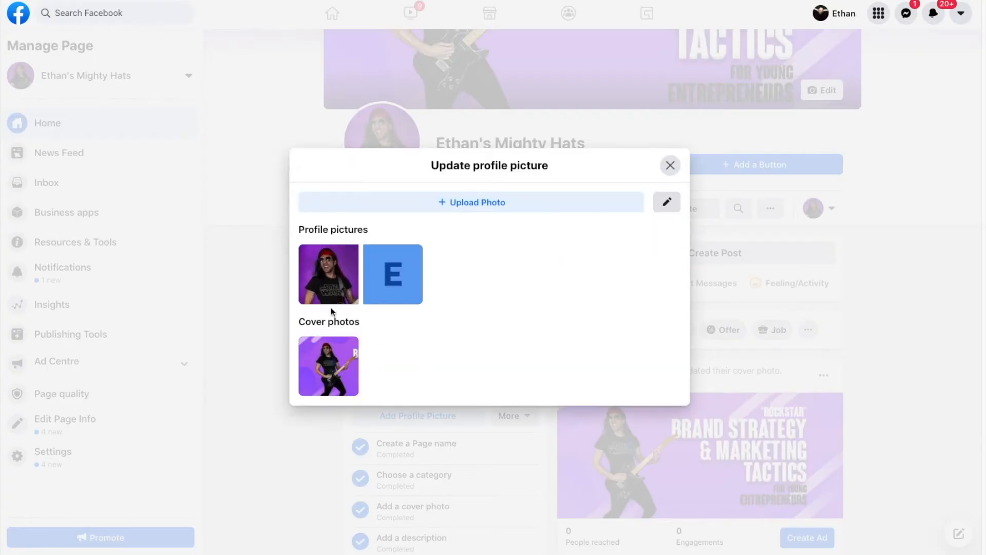
left_click(307, 282)
left_click(638, 437)
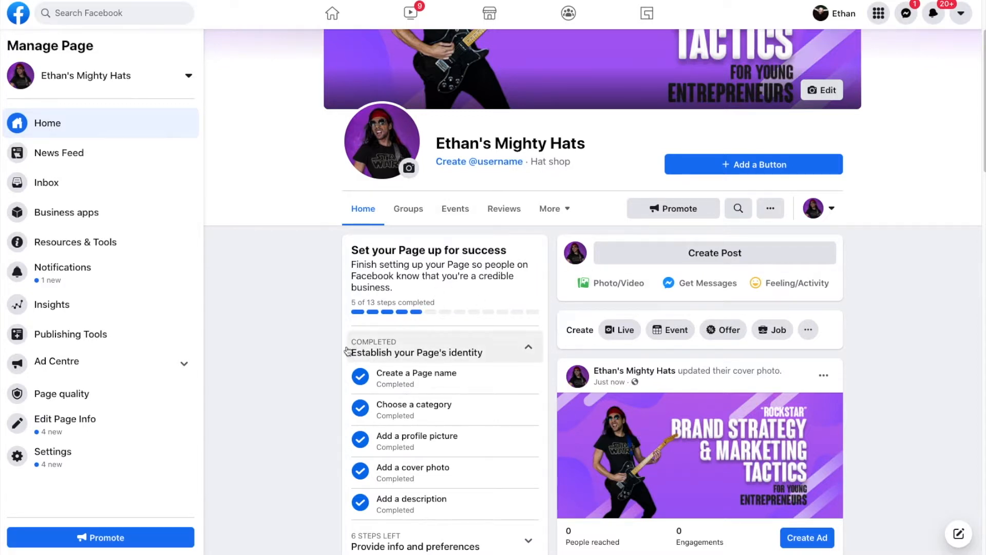
scroll(368, 355, "down", 1)
scroll(368, 355, "down", 1)
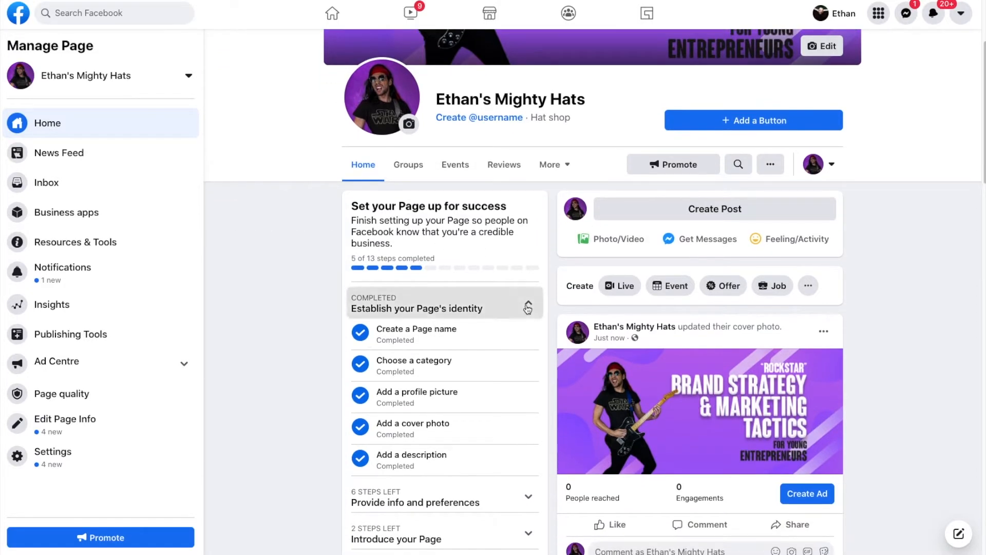
left_click(367, 315)
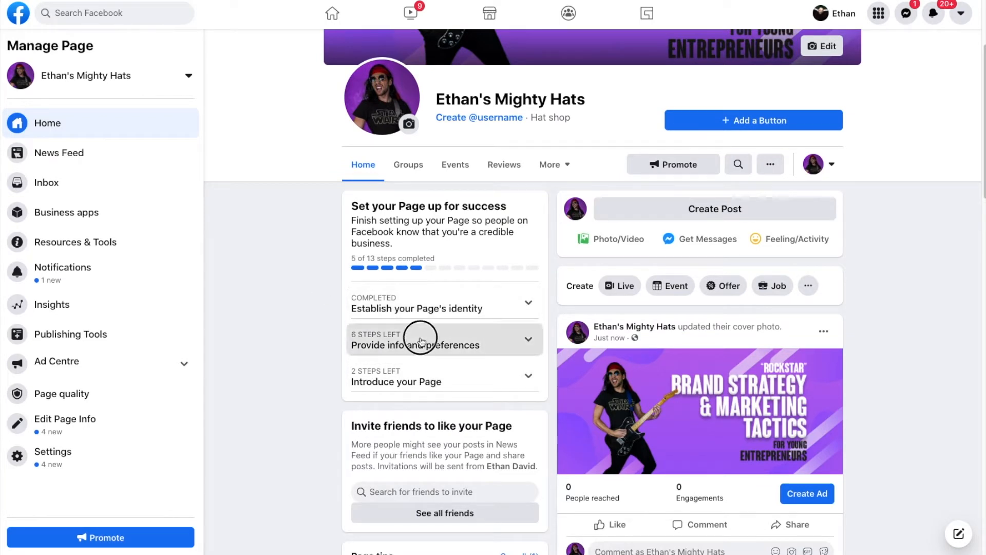
left_click(401, 345)
left_click(419, 396)
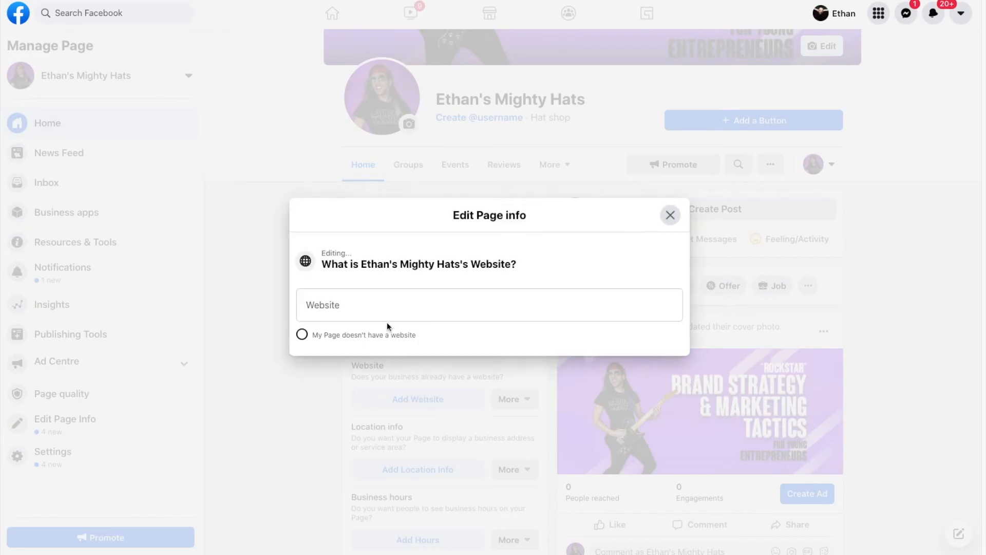
left_click(382, 310)
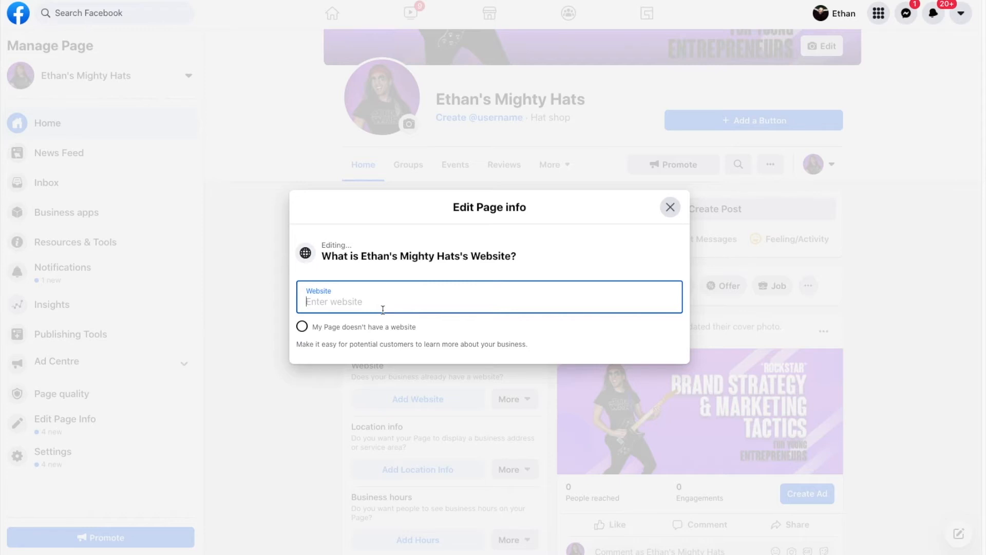
type("https:")
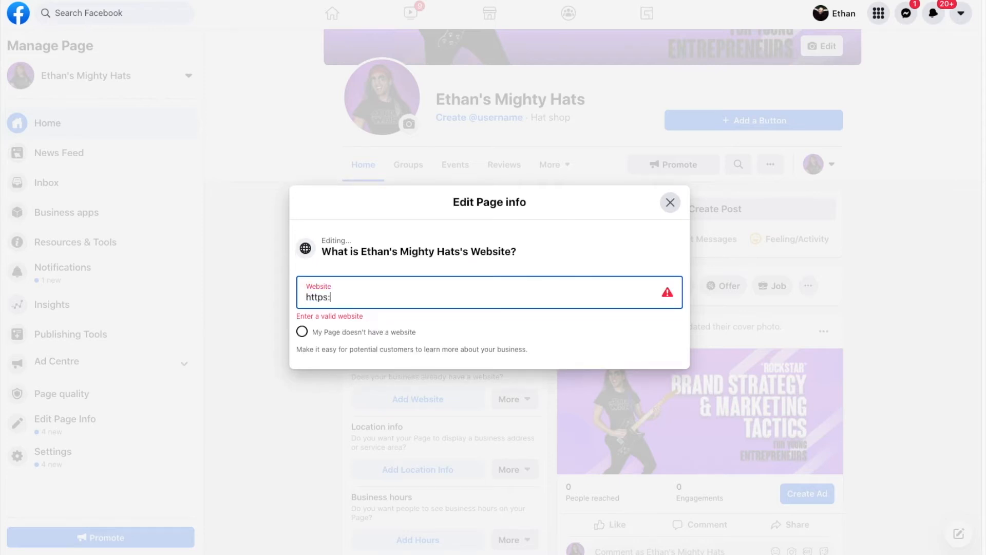
type("//ethan-talk.com/web-design")
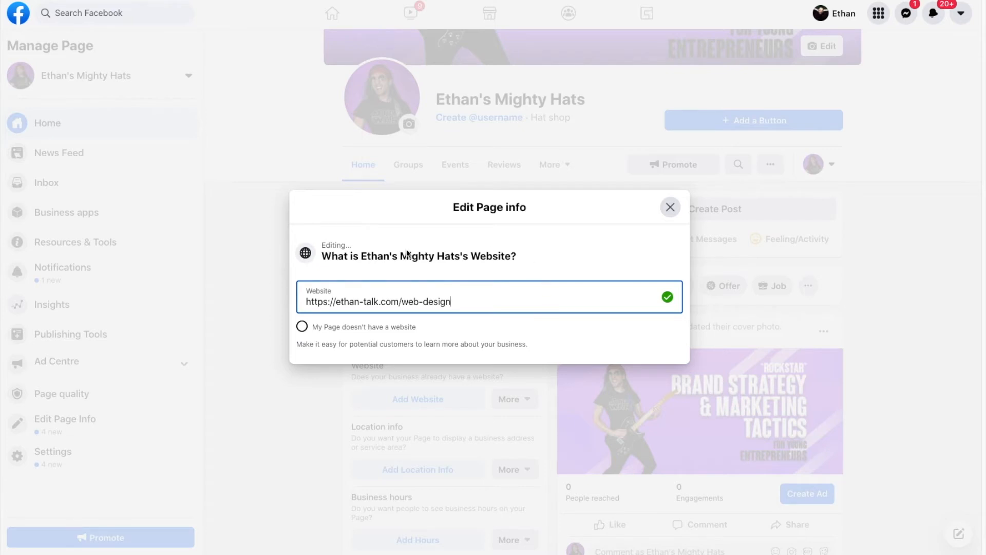
key("Return")
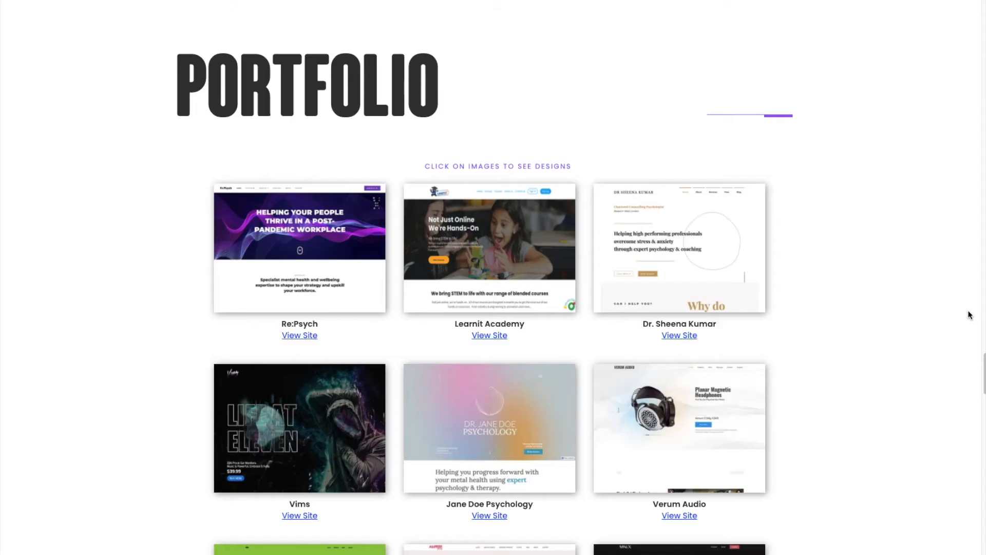
scroll(969, 316, "down", 3)
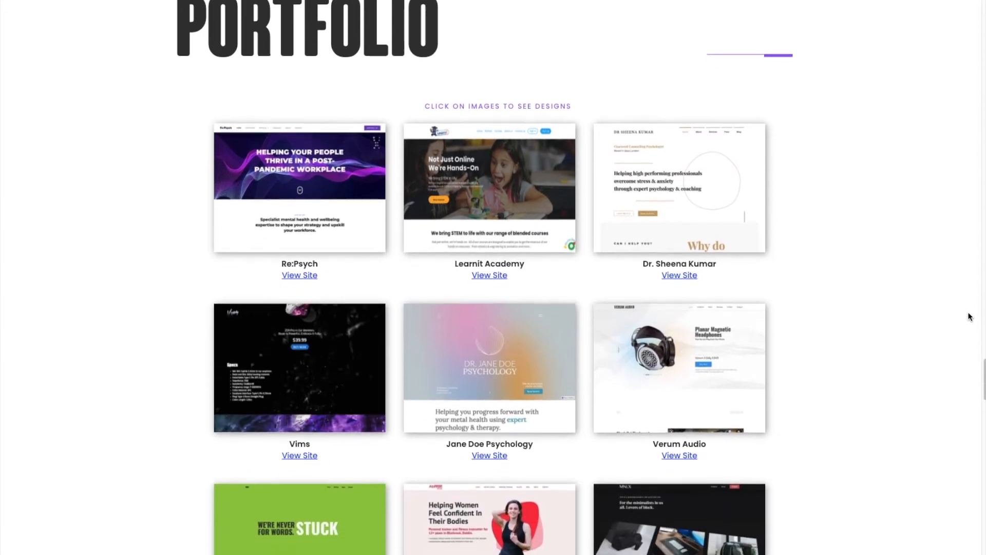
scroll(969, 315, "down", 4)
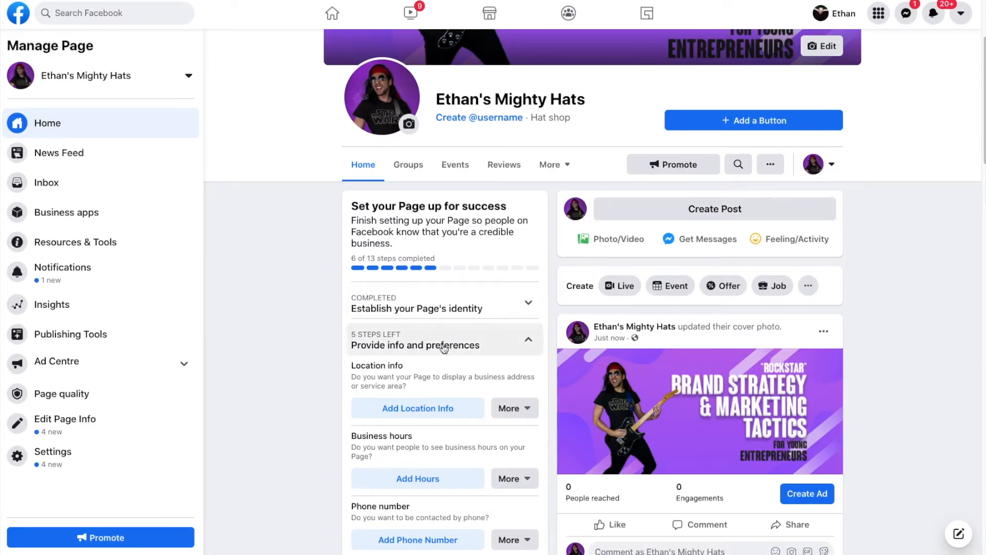
- Mark the Page as not having a location in the location info and close the form
left_click(445, 411)
left_click(358, 188)
left_click(312, 158)
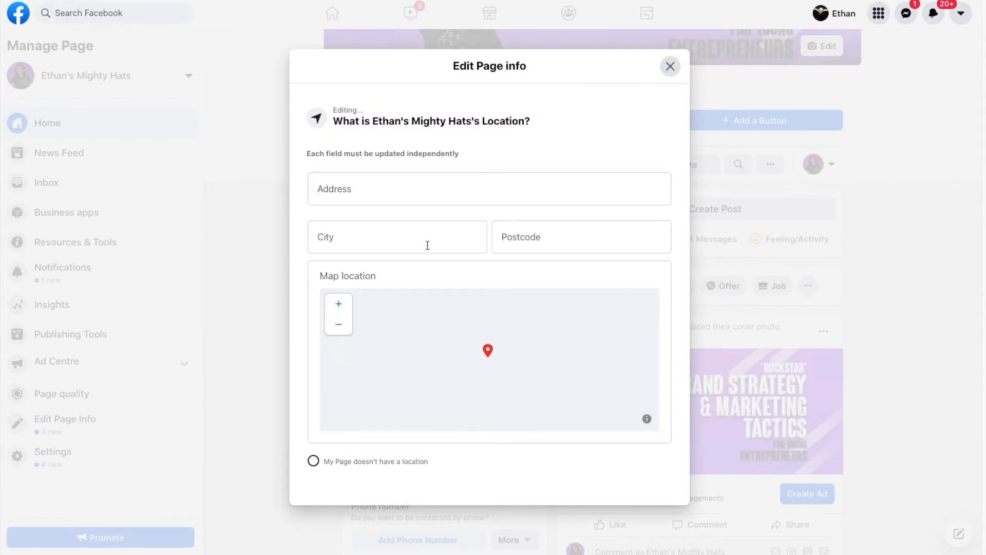
left_click(313, 461)
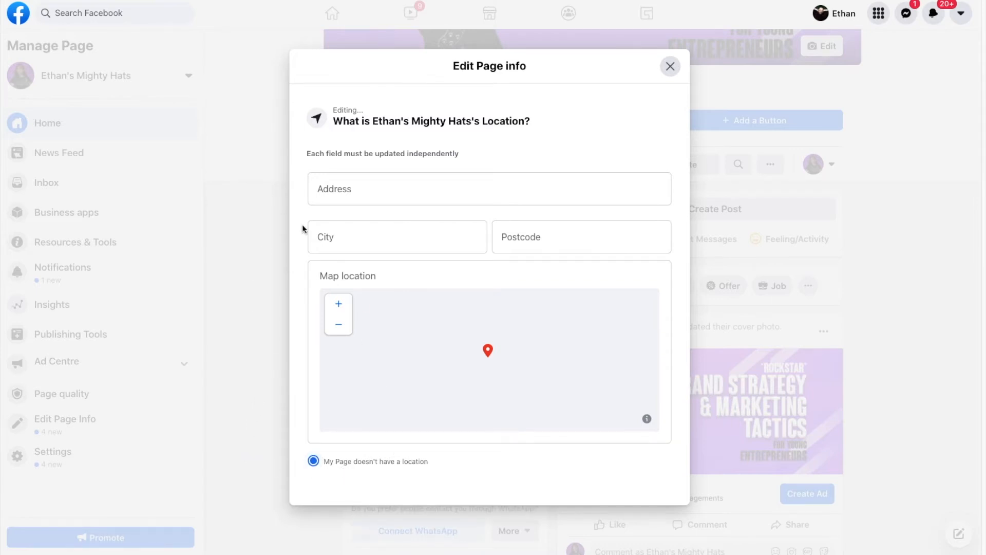
left_click(670, 66)
- Set the business hours to open during selected hours, with Monday from 00:00 to 01:45
left_click(393, 396)
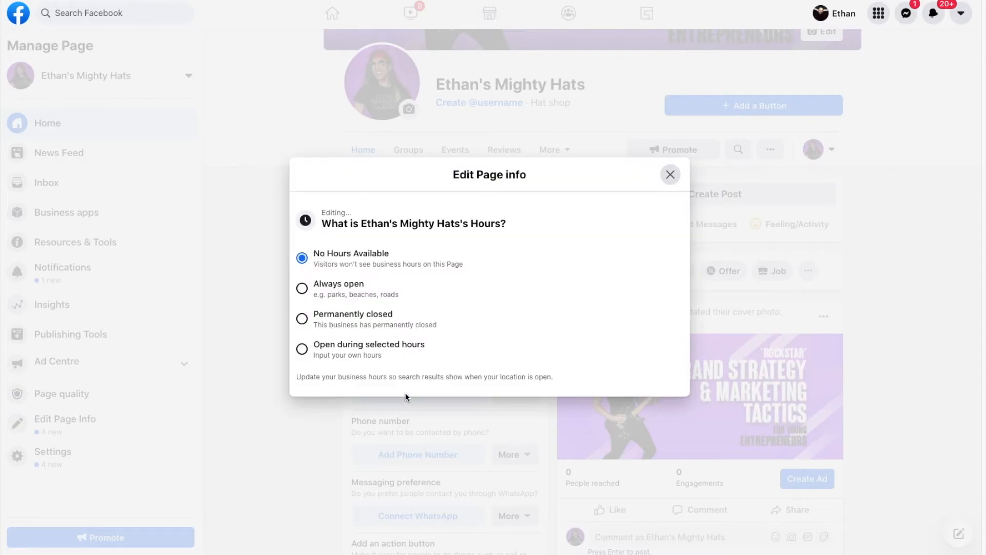
left_click(338, 288)
left_click(354, 349)
left_click(351, 347)
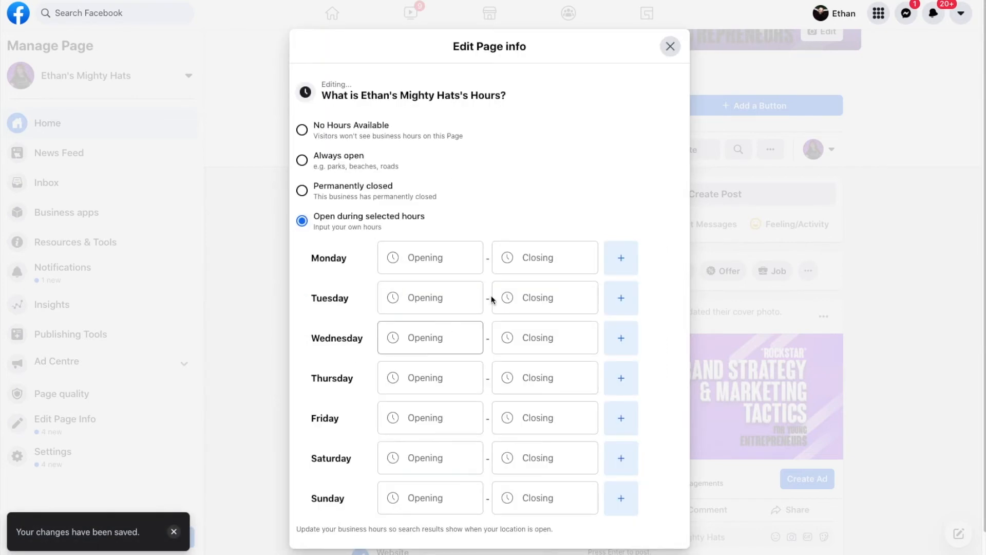
left_click(437, 258)
left_click(418, 287)
left_click(534, 258)
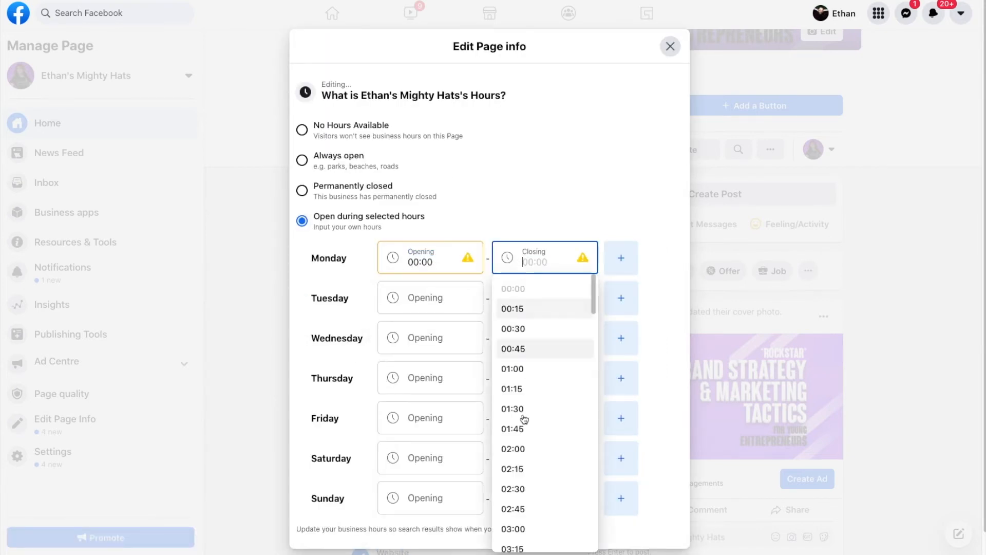
left_click(523, 428)
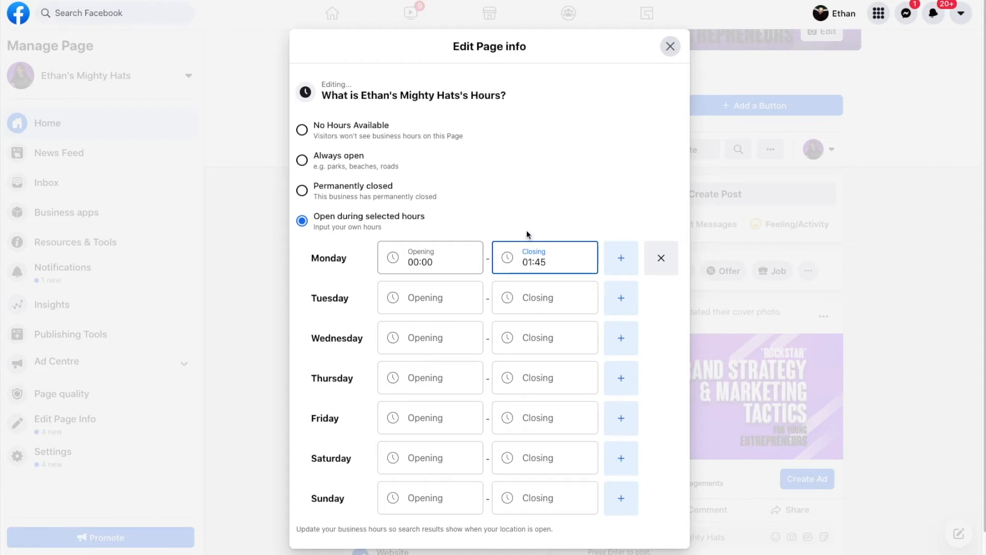
- Set Tuesday's business hours from 09:00 to 05:00
left_click(419, 299)
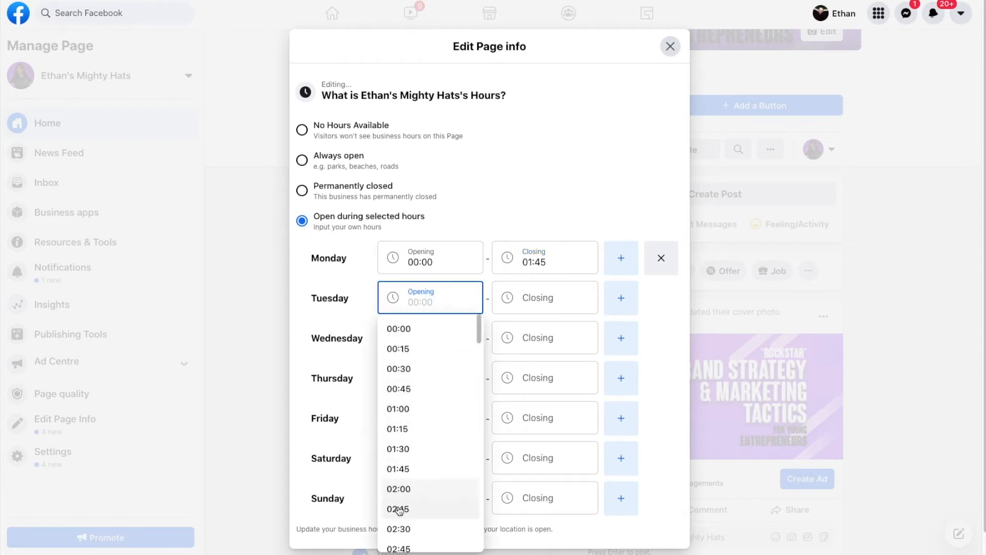
scroll(399, 510, "down", 20)
scroll(428, 329, "up", 12)
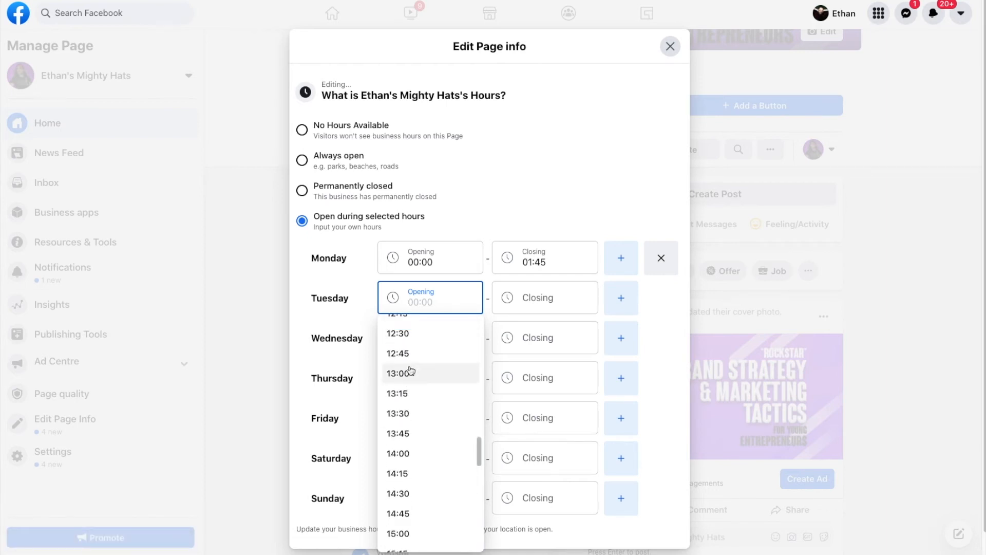
scroll(408, 345, "up", 5)
left_click(408, 326)
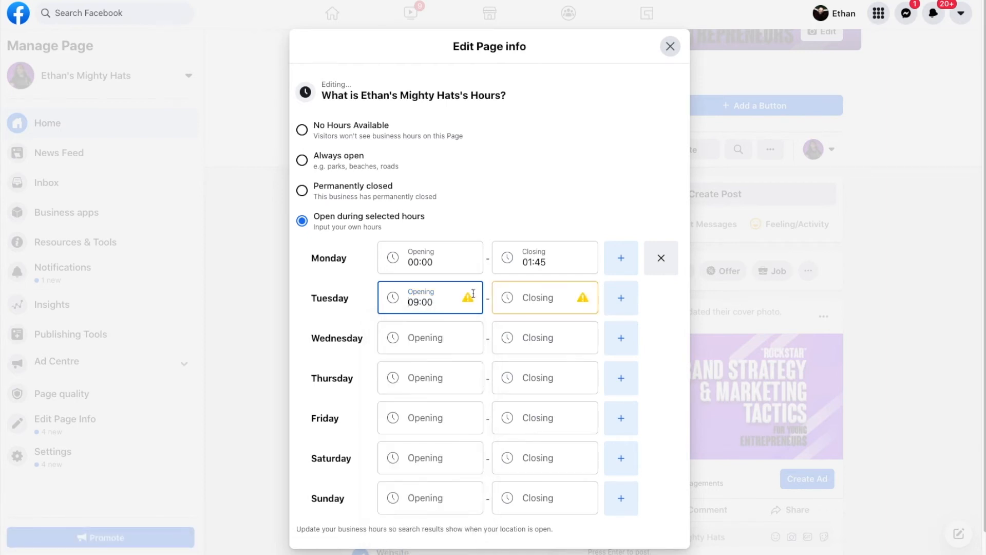
left_click(526, 303)
scroll(529, 411, "down", 5)
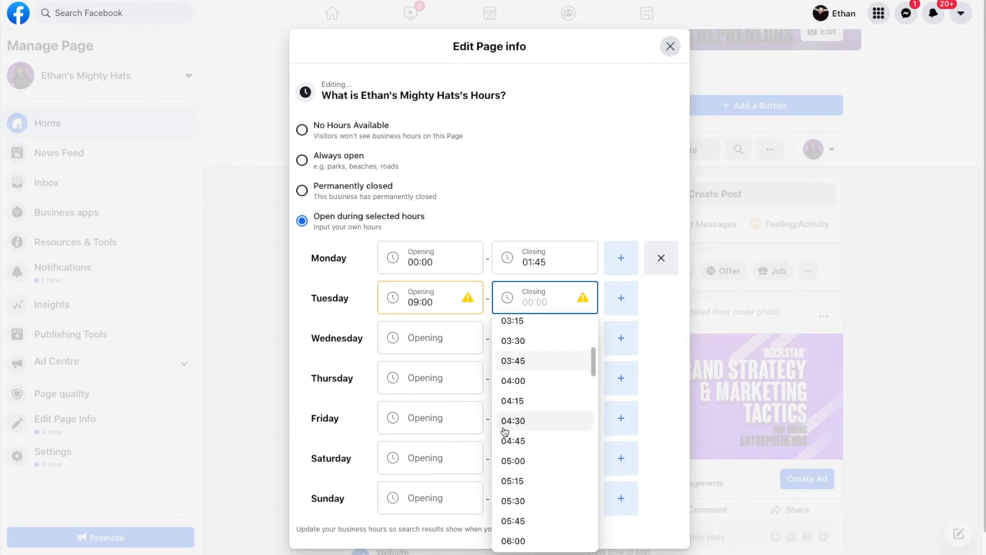
left_click(523, 451)
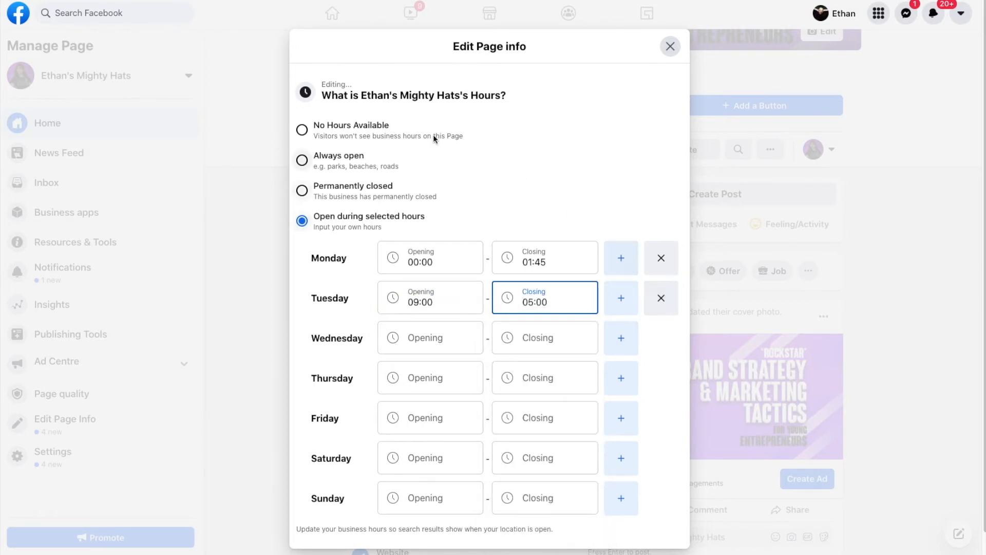
- Set the Page's business hours to Always open and close the form
left_click(329, 157)
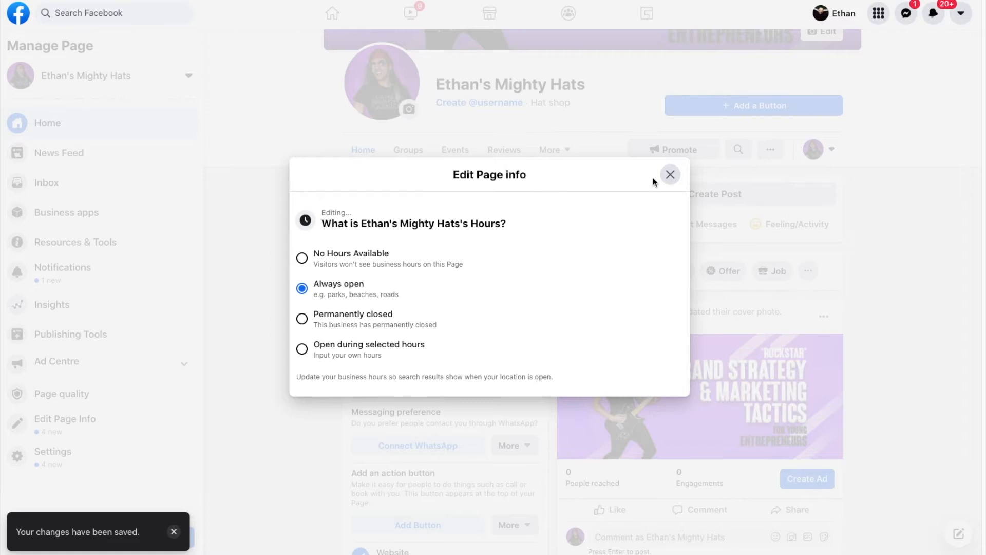
left_click(667, 175)
- Mark the Page as not having a phone number and close the phone number form
scroll(360, 354, "down", 1)
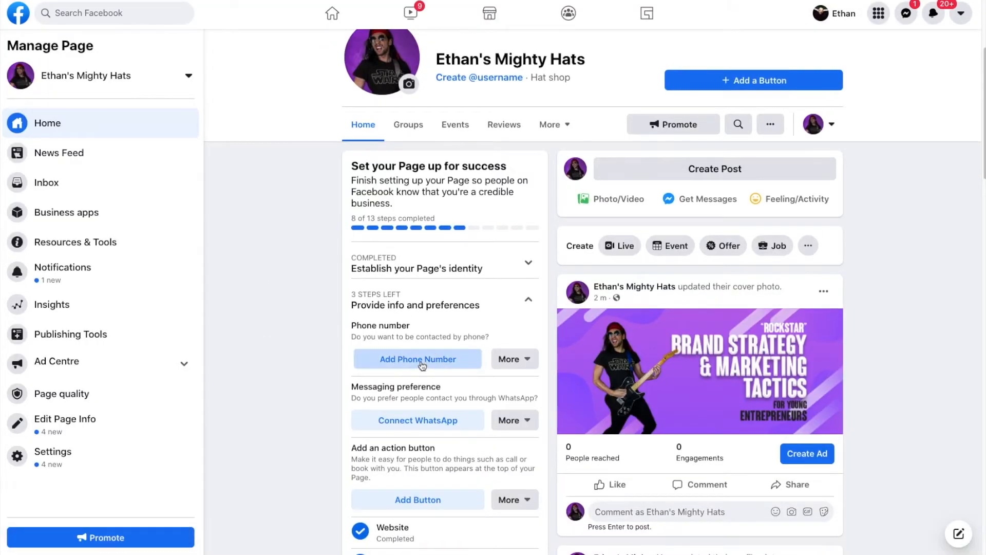
left_click(422, 365)
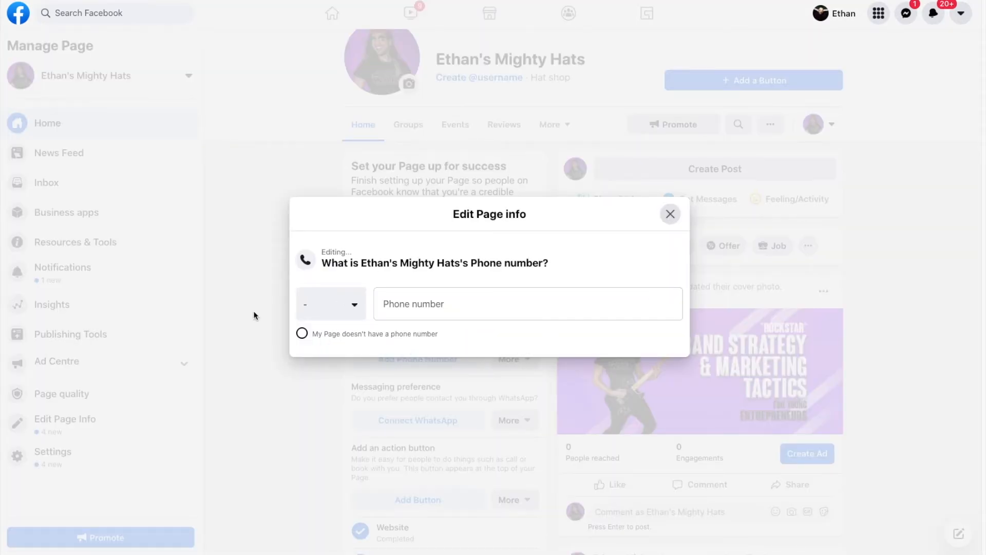
left_click(302, 334)
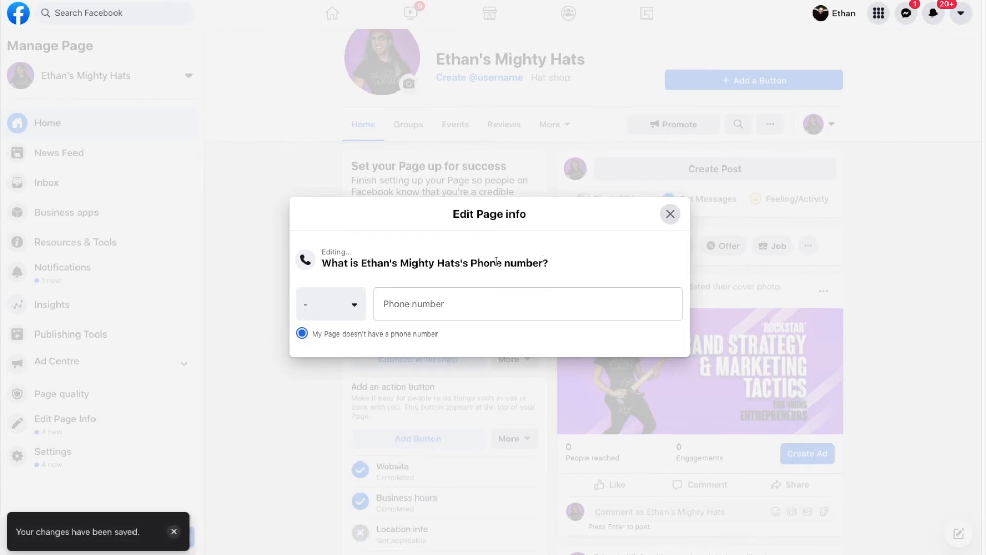
left_click(670, 214)
- Look over the remaining checklist items and the WhatsApp connection form, closing it without connecting a number
scroll(316, 383, "down", 2)
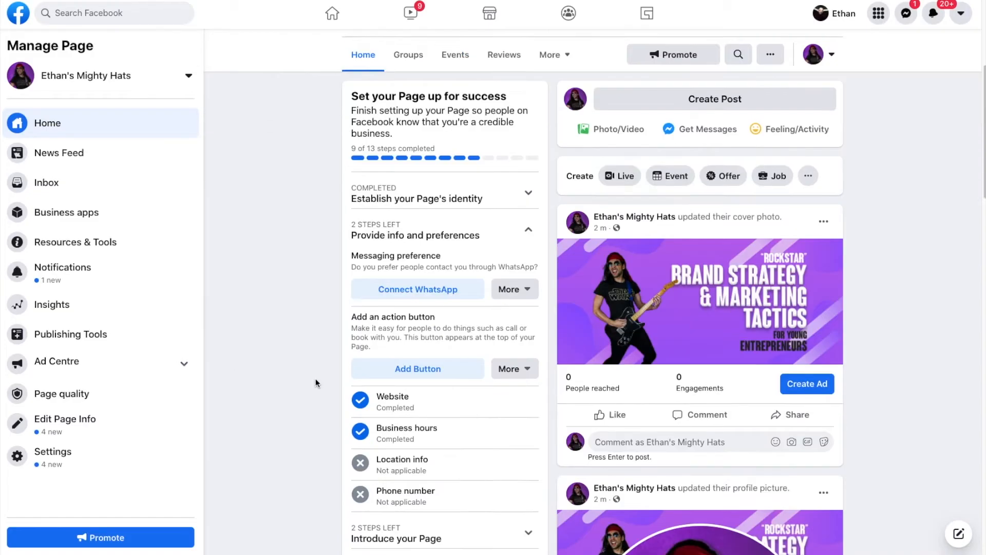
scroll(315, 383, "down", 1)
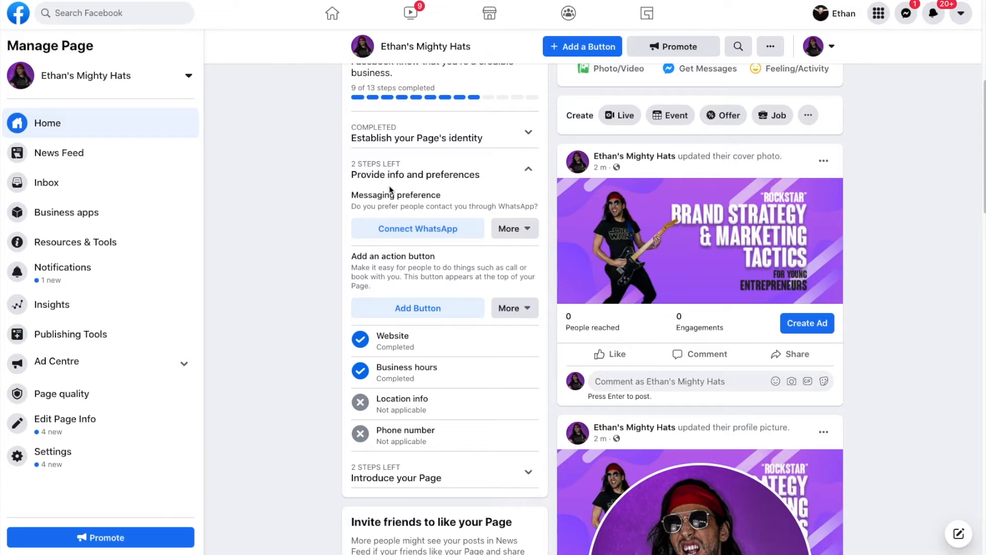
left_click(411, 228)
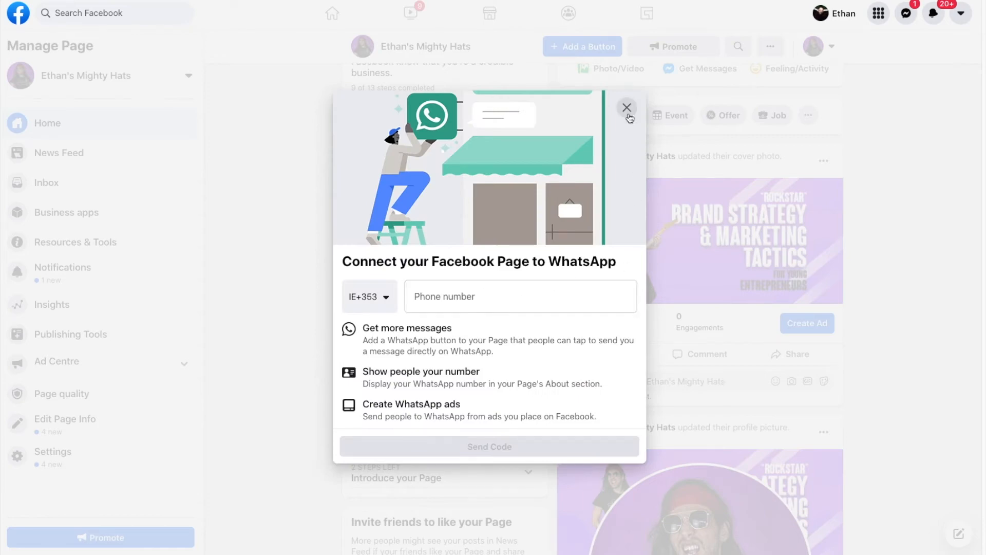
left_click(627, 111)
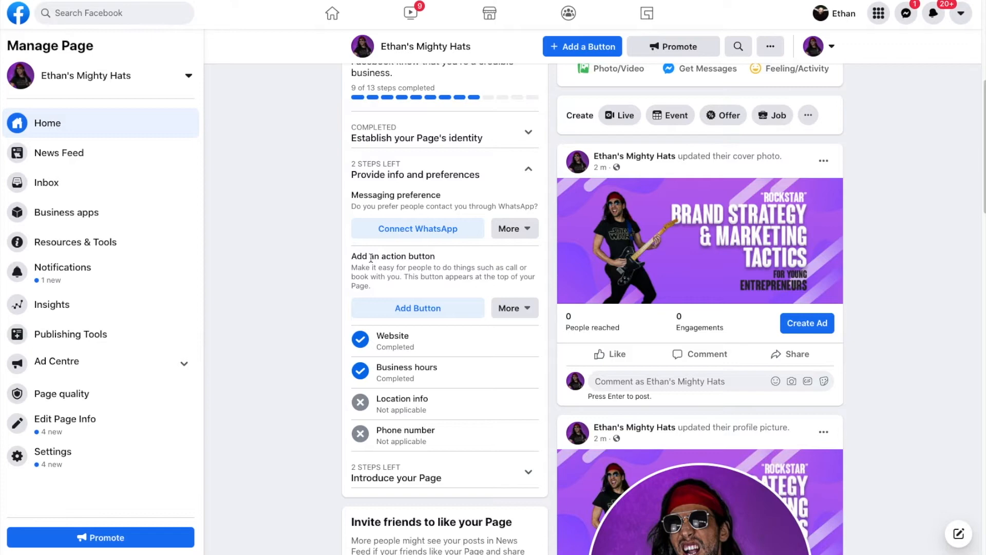
- Start adding an action button to the Page and choose Shop Now from the available actions
left_click(431, 307)
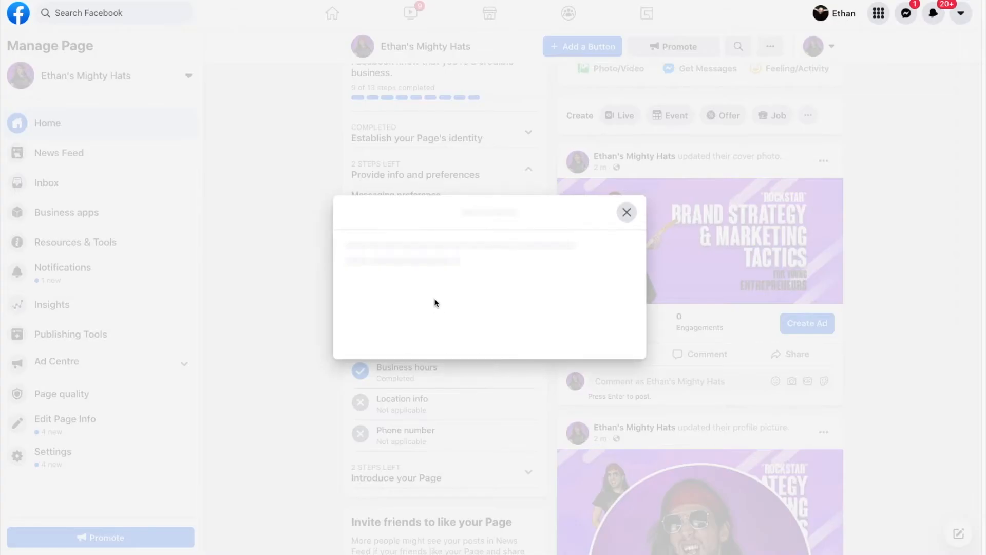
scroll(434, 278, "down", 3)
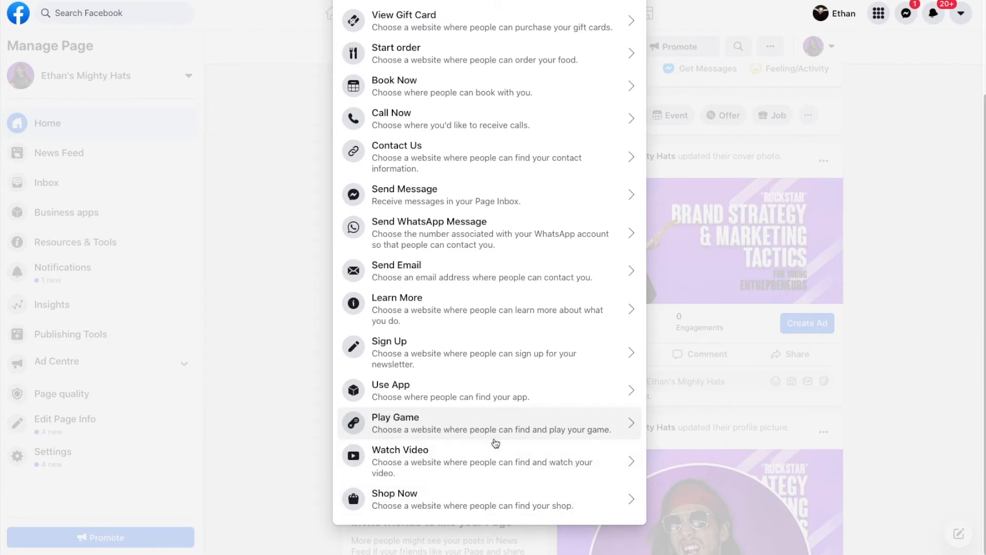
scroll(496, 425, "up", 1)
scroll(496, 426, "up", 3)
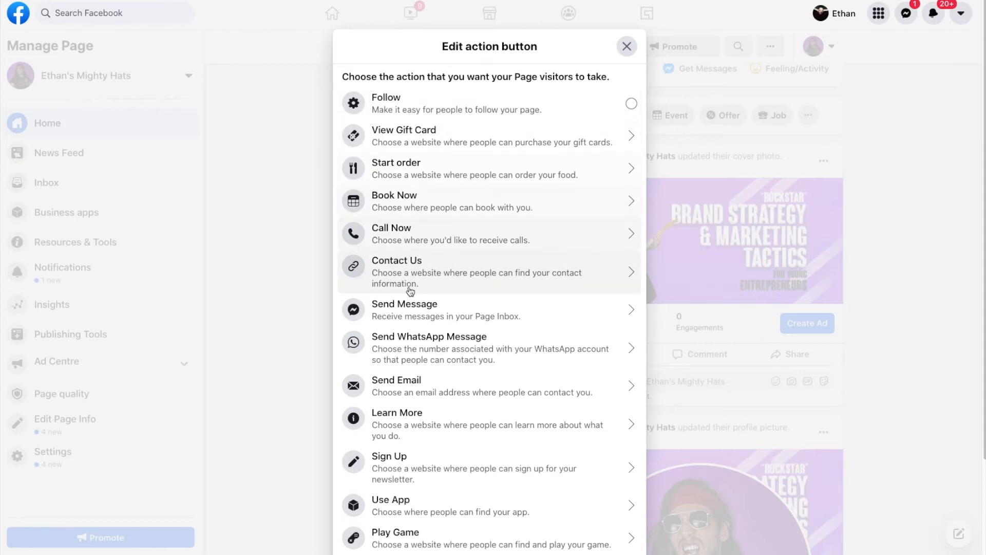
scroll(418, 262, "down", 2)
left_click(448, 500)
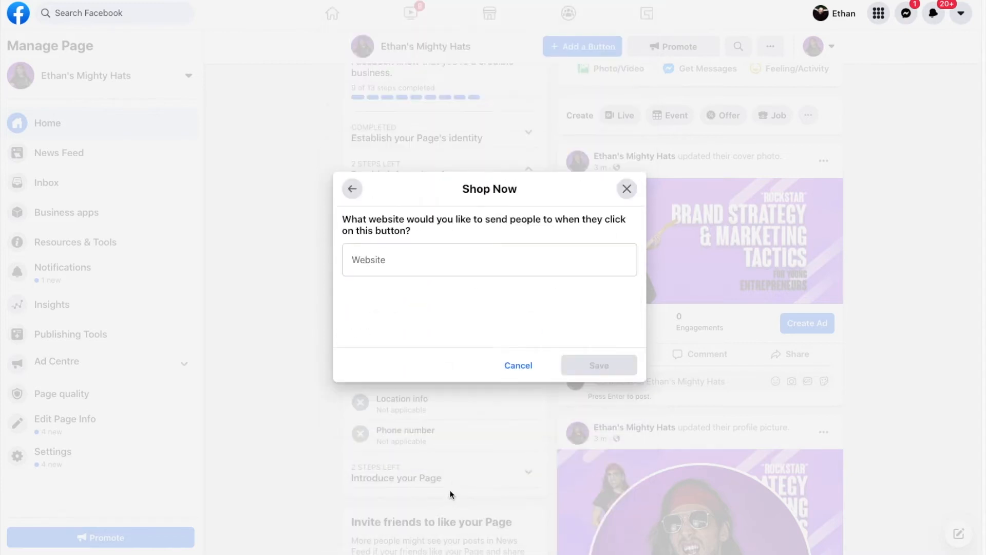
left_click(406, 265)
type("ethan")
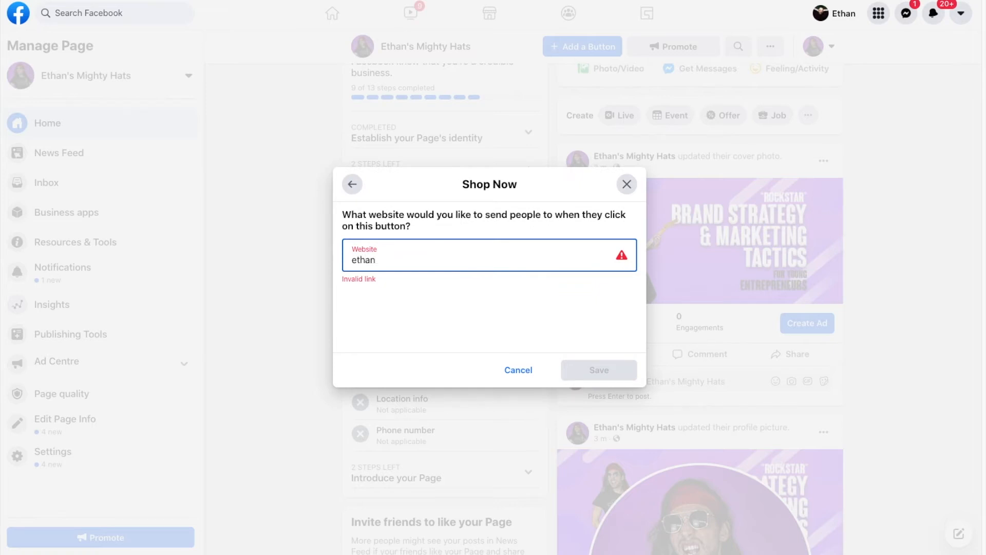
type("-talk.com")
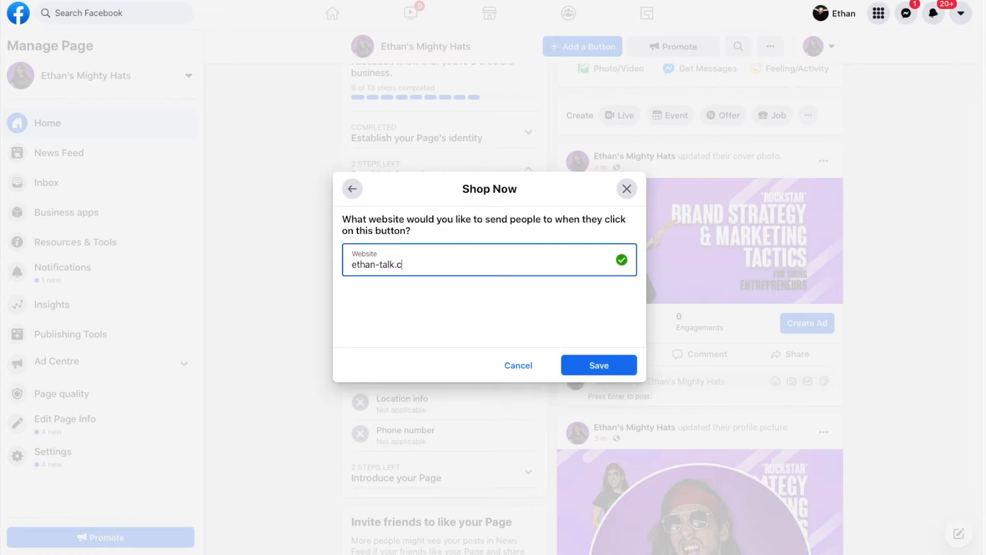
left_click(353, 266)
type("https:")
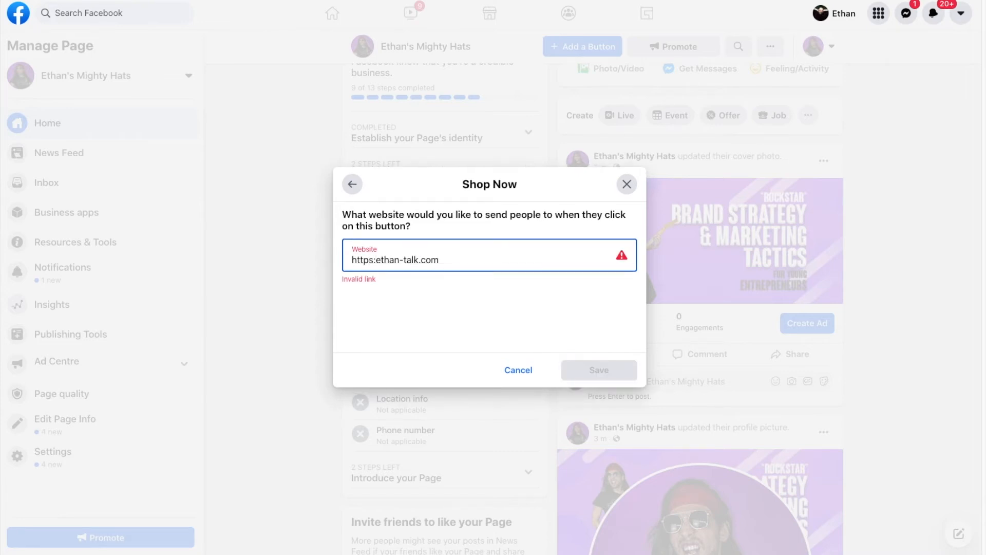
type("//")
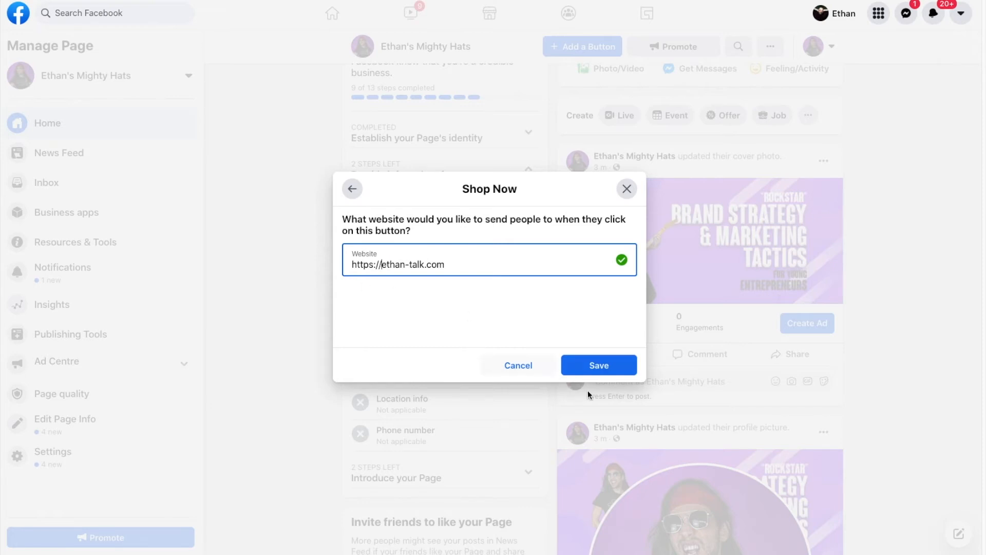
left_click(605, 365)
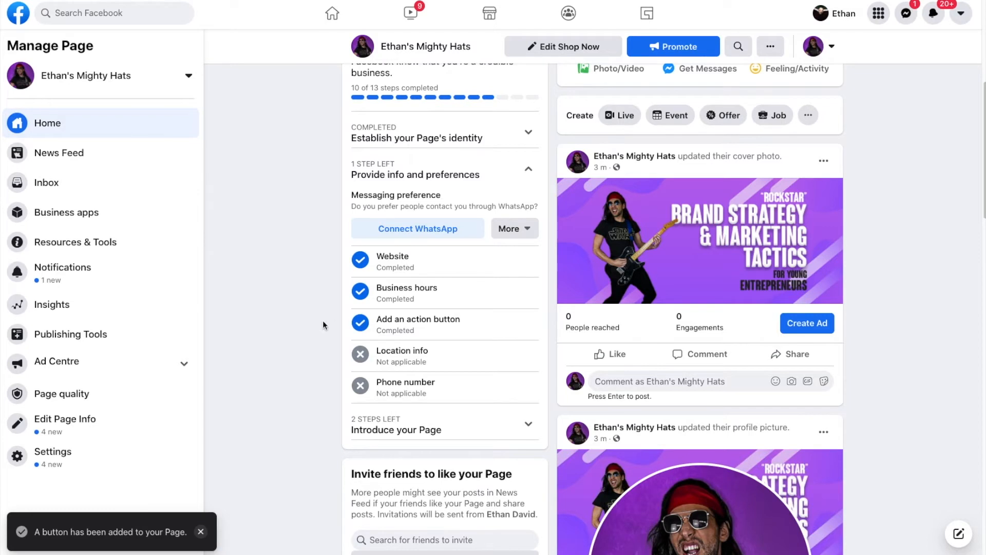
- Under Introduce your Page, skip the Invite 10 or more friends task and mark it as complete
scroll(445, 345, "down", 1)
left_click(442, 400)
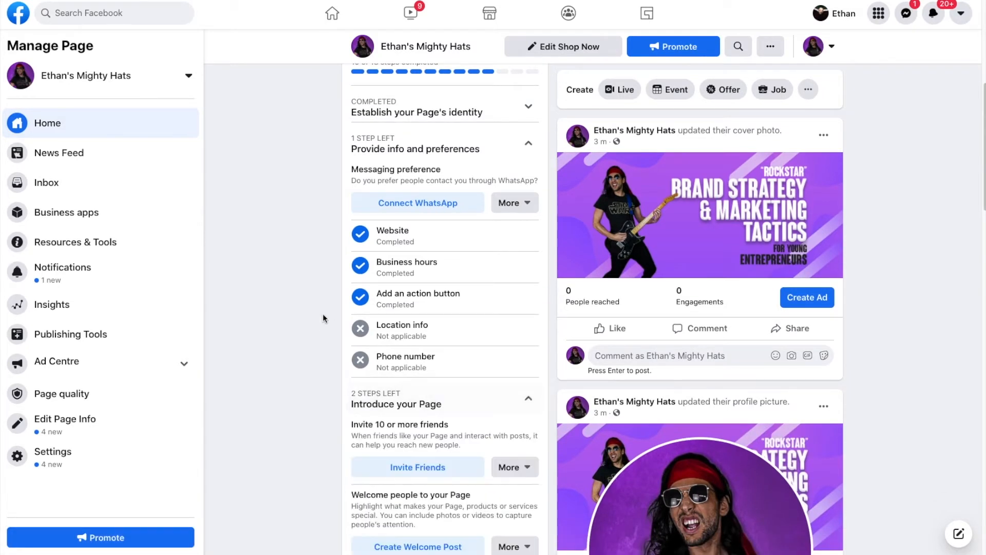
scroll(323, 318, "down", 5)
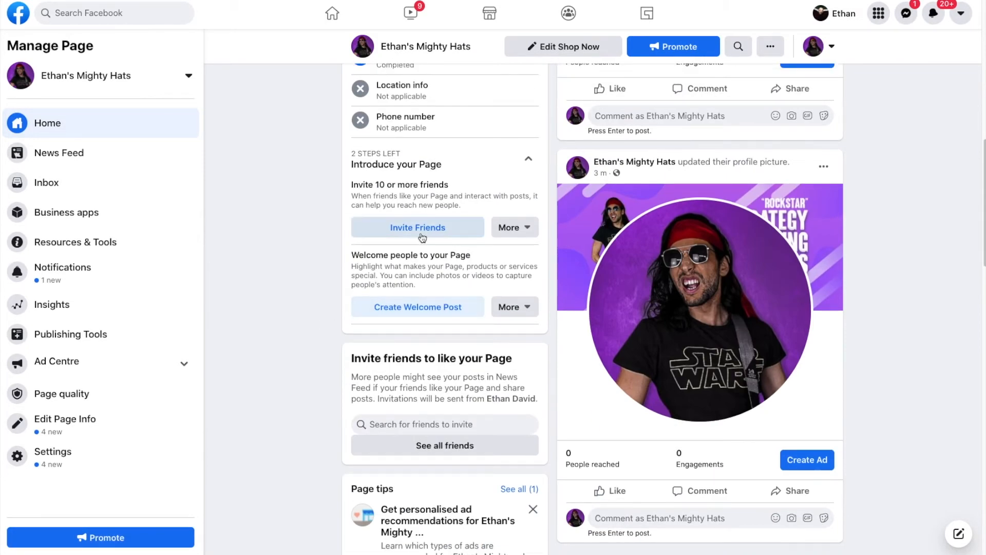
left_click(514, 229)
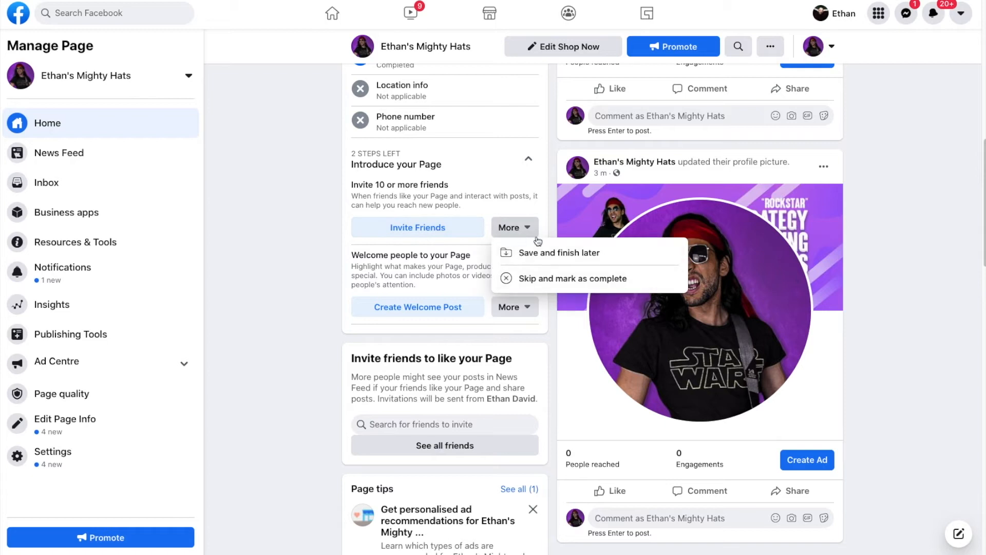
left_click(536, 278)
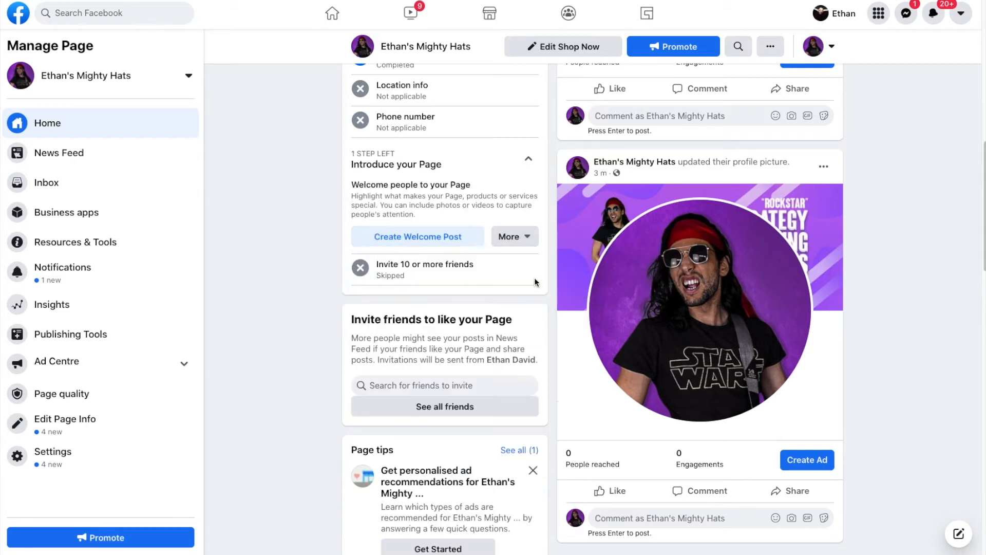
- Create and publish the welcome post "hello welcome to my hat shop page! :D"
left_click(454, 234)
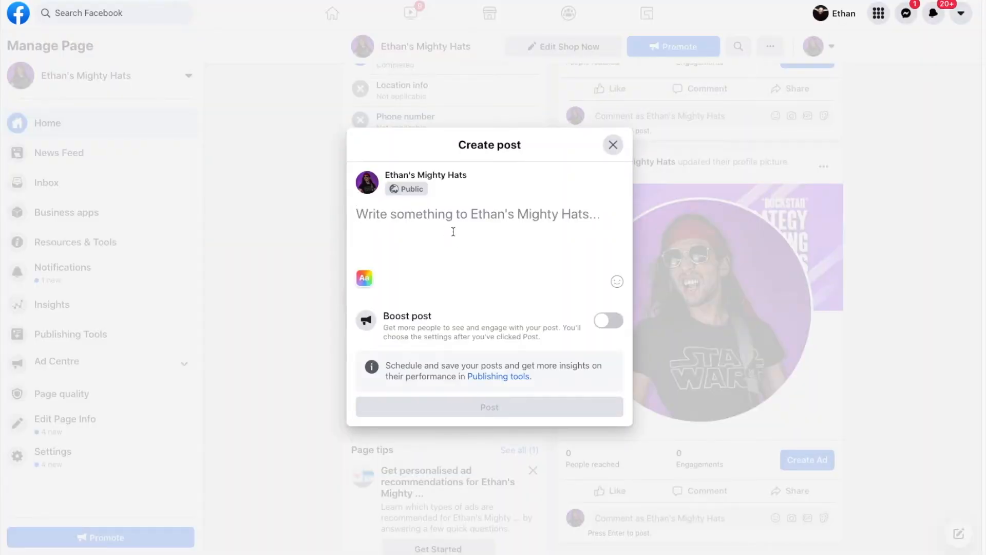
type("hello welcpme")
key("BackSpace")
key("BackSpace")
key("BackSpace")
type("ome to")
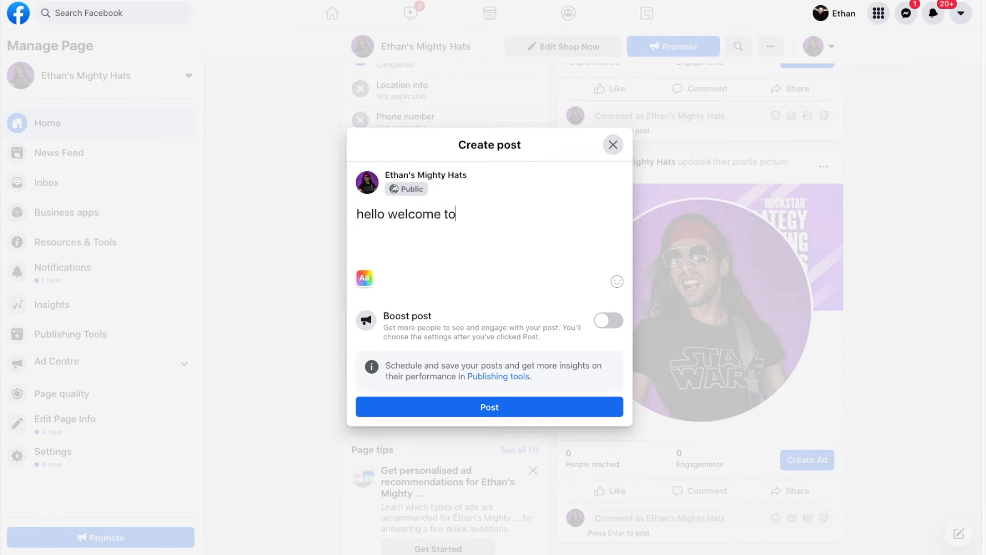
type(" my hat shop page! :D")
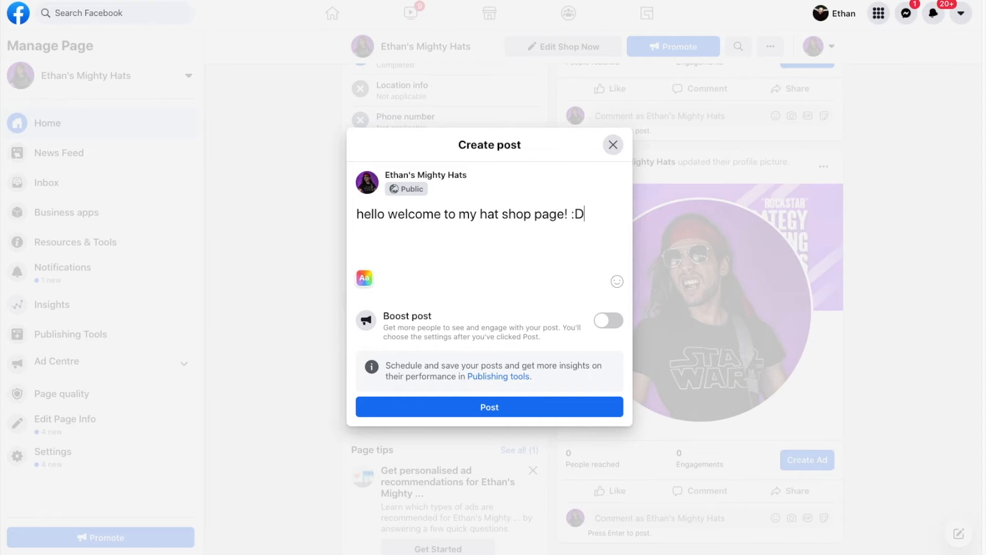
left_click(509, 416)
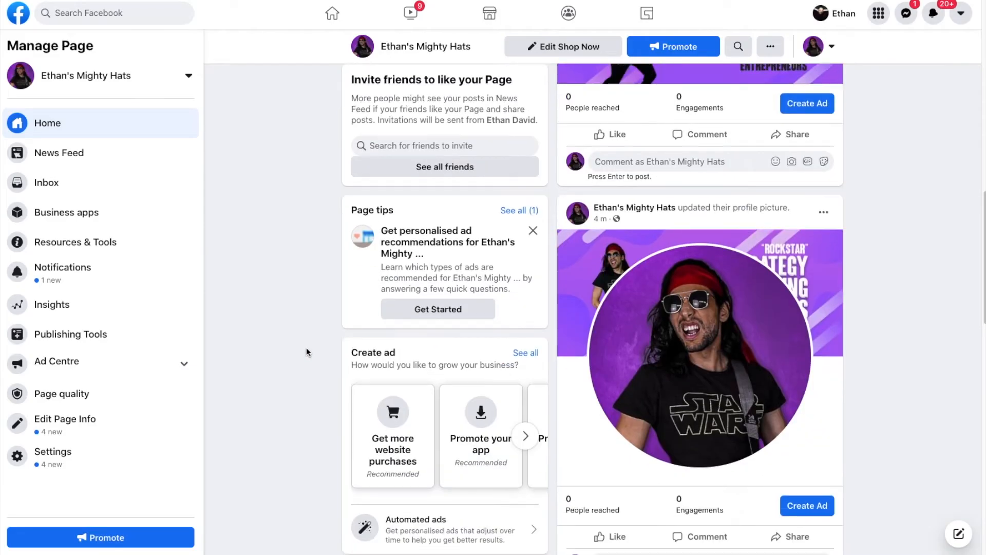
- Look over the Page's ad suggestions, About details and photos, and return to its header
scroll(306, 347, "down", 9)
scroll(307, 349, "down", 7)
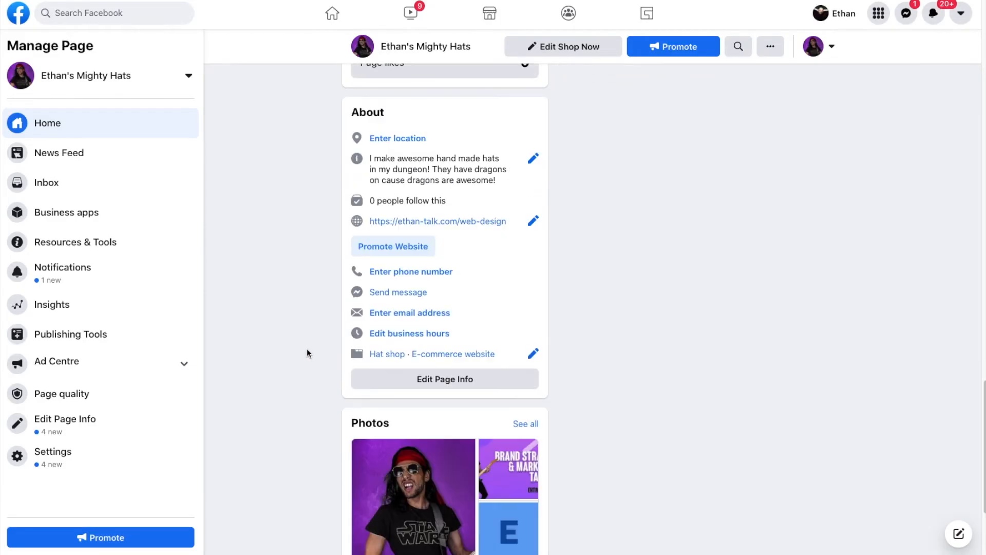
scroll(442, 231, "up", 2)
scroll(433, 249, "down", 2)
scroll(411, 288, "up", 15)
scroll(388, 324, "down", 1)
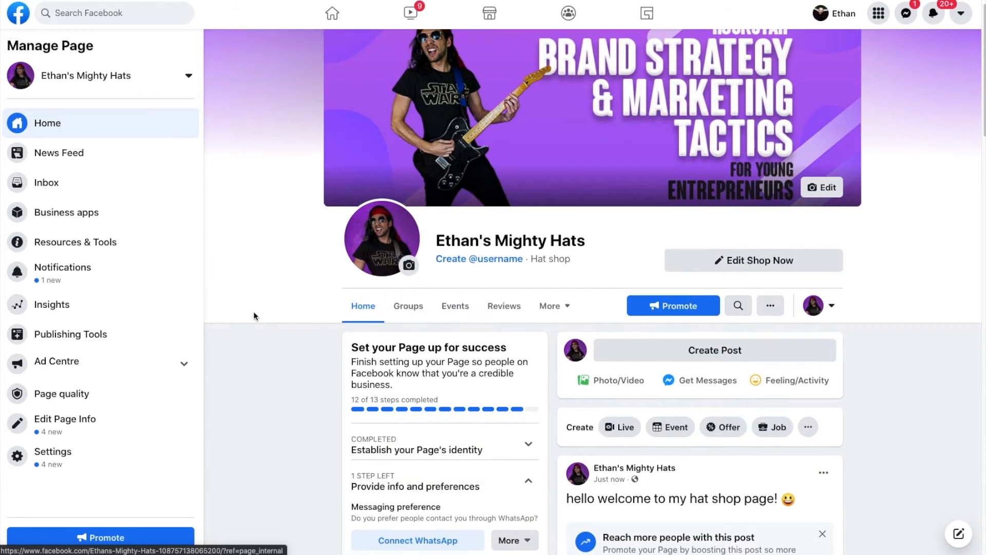
scroll(256, 314, "up", 1)
- Switch from interacting as the Page to the personal profile to view the Page as a visitor
left_click(837, 334)
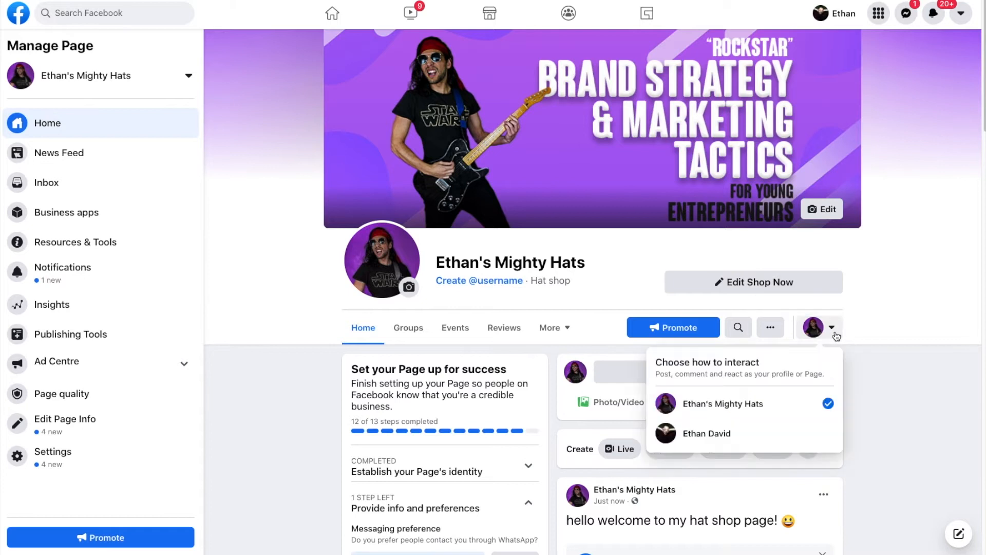
left_click(694, 434)
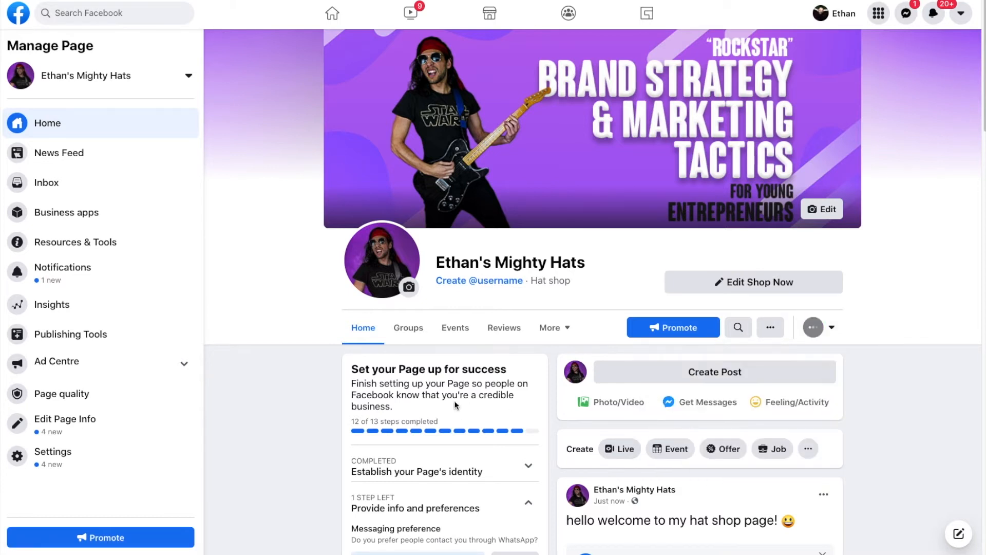
scroll(195, 325, "down", 1)
scroll(196, 327, "up", 1)
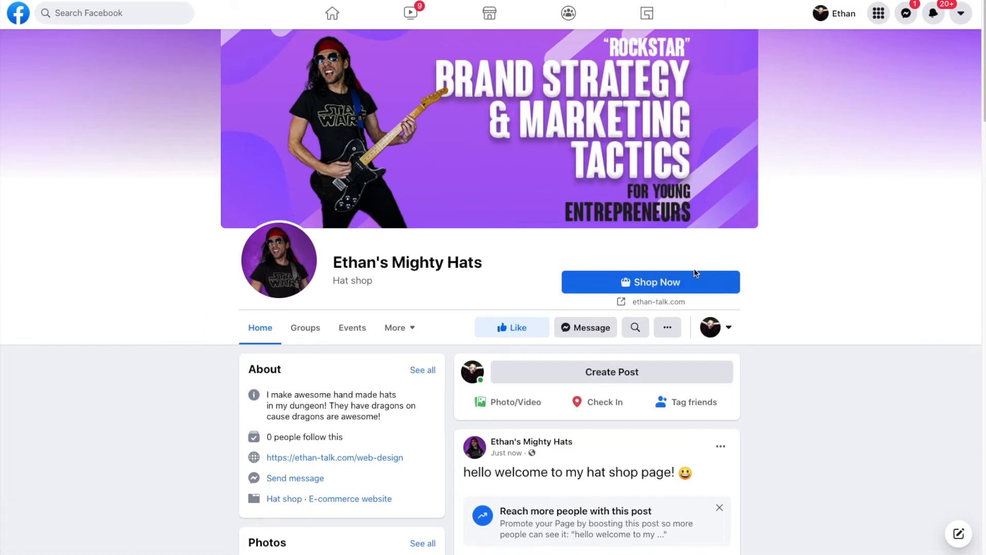
- Test the Shop Now link, view the website's Web Design page and return to the Facebook Page
left_click(629, 284)
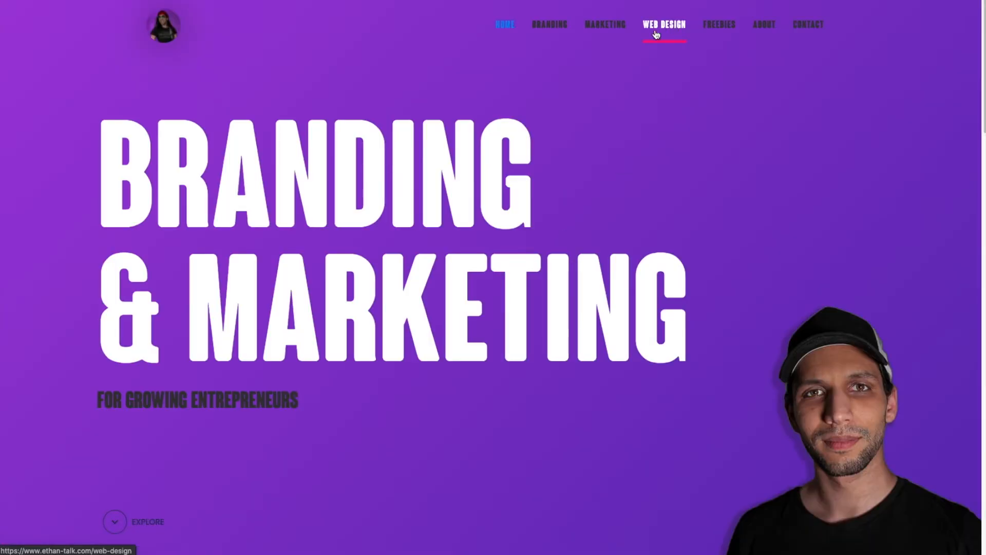
left_click(669, 26)
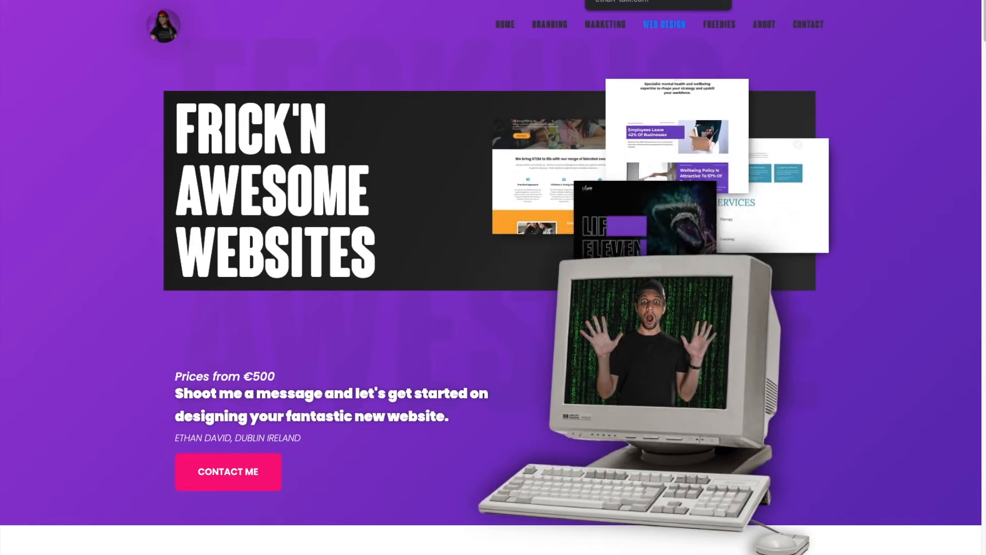
left_click(711, 1)
scroll(192, 386, "down", 2)
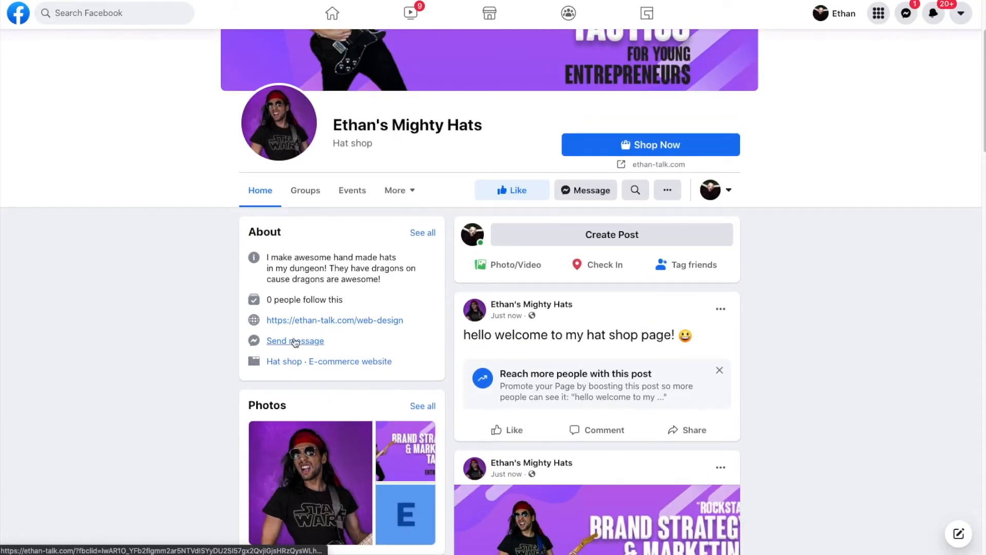
- Message the Page with "Can I check if an item is available?", enter "lweuhrlaiuhsd" as an unsent draft and close the chat
left_click(295, 342)
left_click(840, 539)
type("lweuhrlaiuhsd")
left_click(840, 394)
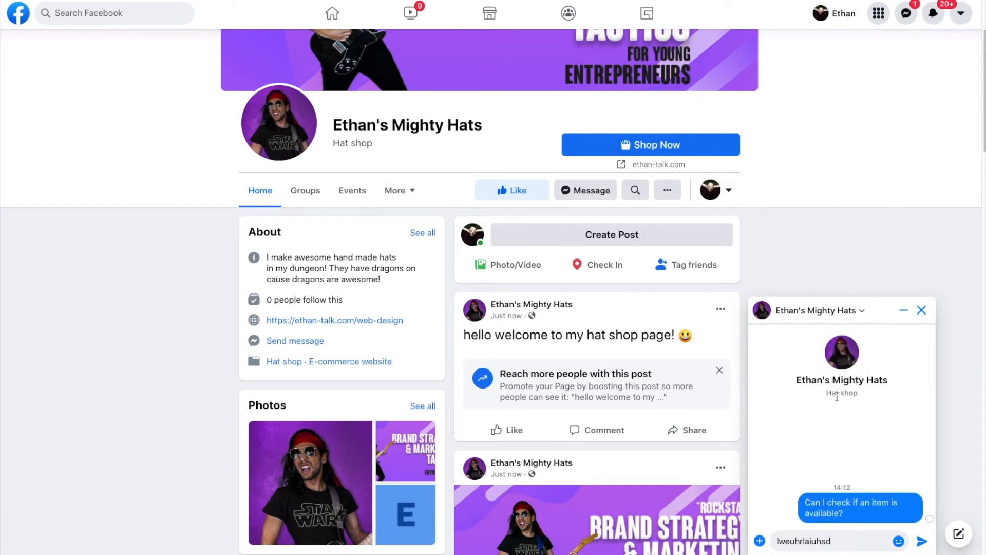
left_click(921, 310)
left_click(616, 304)
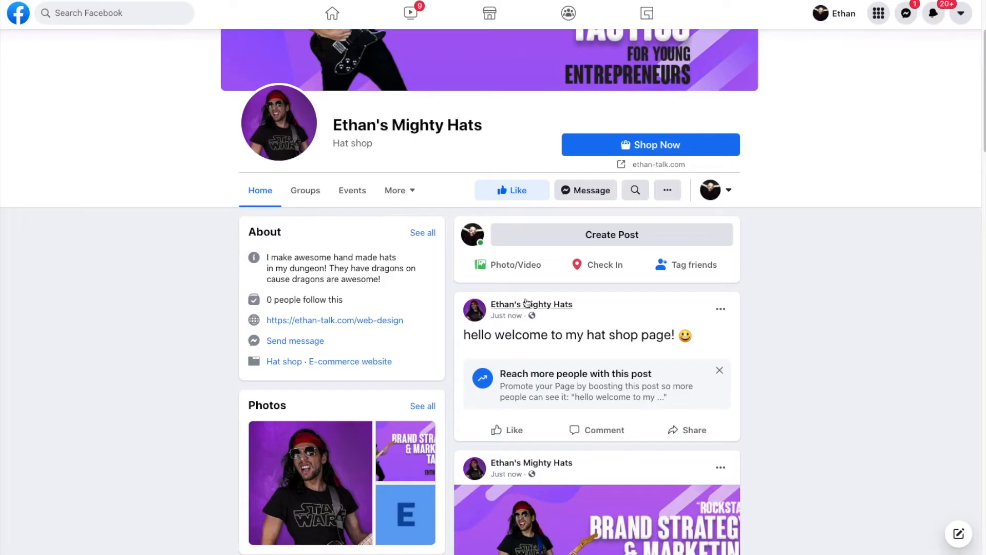
- Look through the visitor view of the Page and switch back to interacting as Ethan's Mighty Hats
scroll(277, 341, "down", 5)
scroll(267, 340, "up", 8)
left_click(715, 328)
left_click(624, 403)
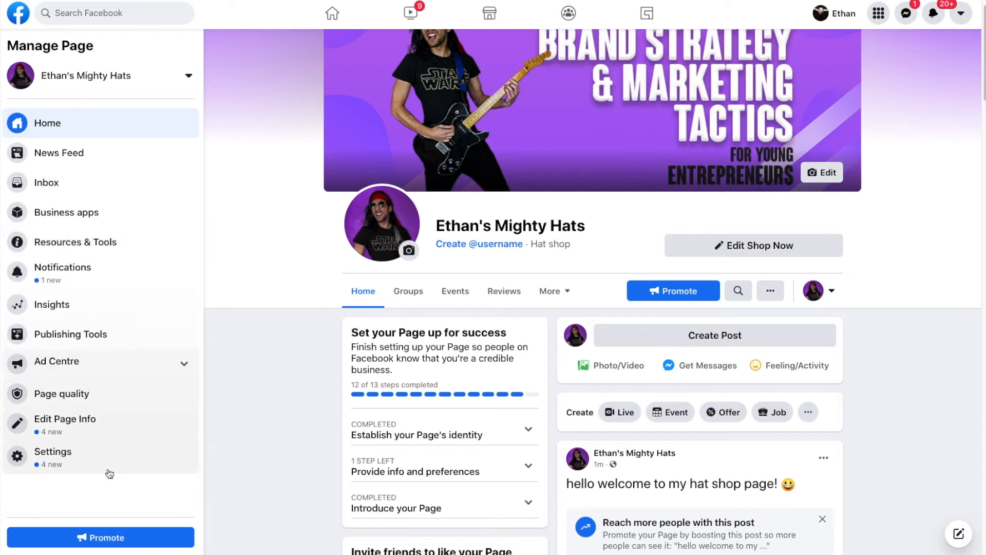
- In the Page's News Feed, follow the suggested Pages RTÉ News, BBC News, BBC and Sarcasm, and refresh the feed
left_click(68, 159)
left_click(607, 456)
left_click(611, 457)
left_click(610, 445)
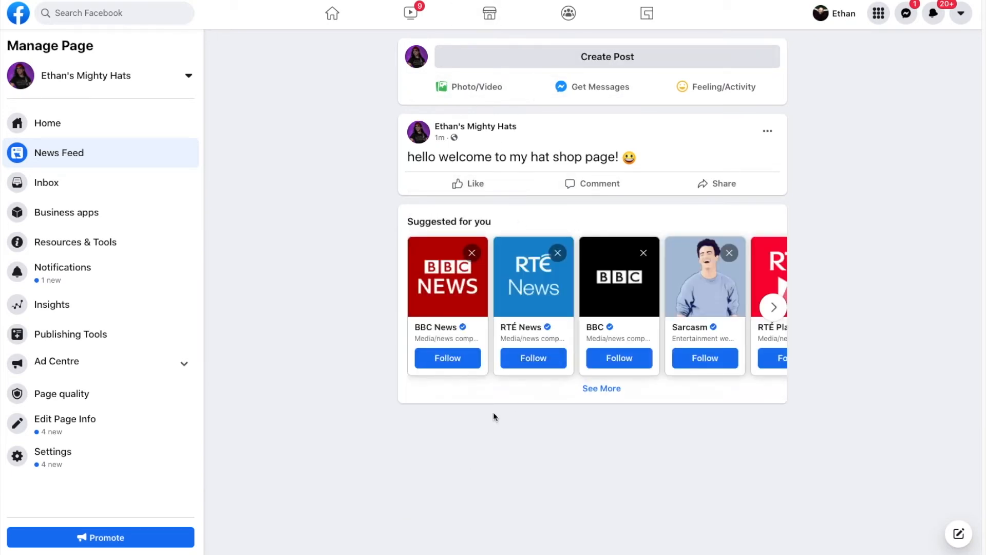
left_click(518, 358)
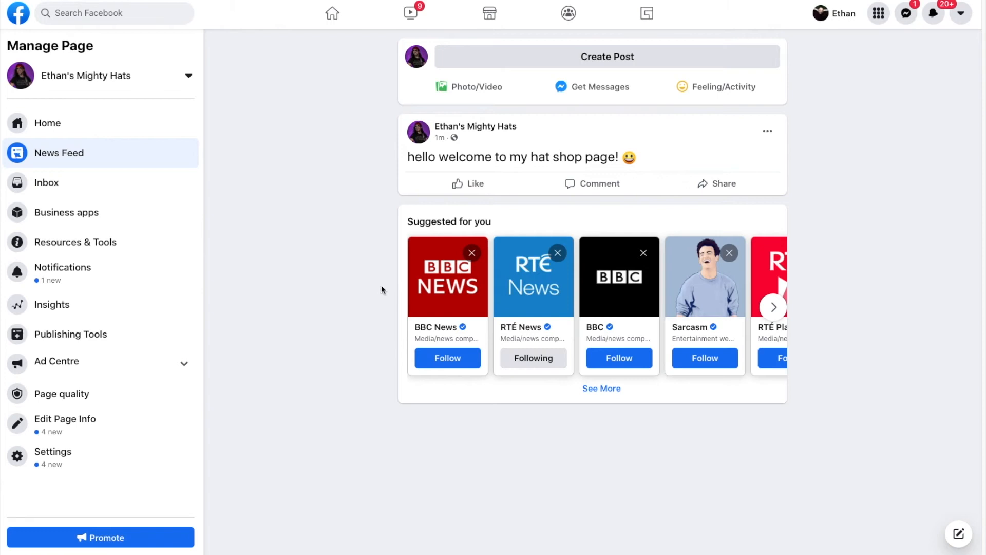
left_click(438, 367)
left_click(692, 360)
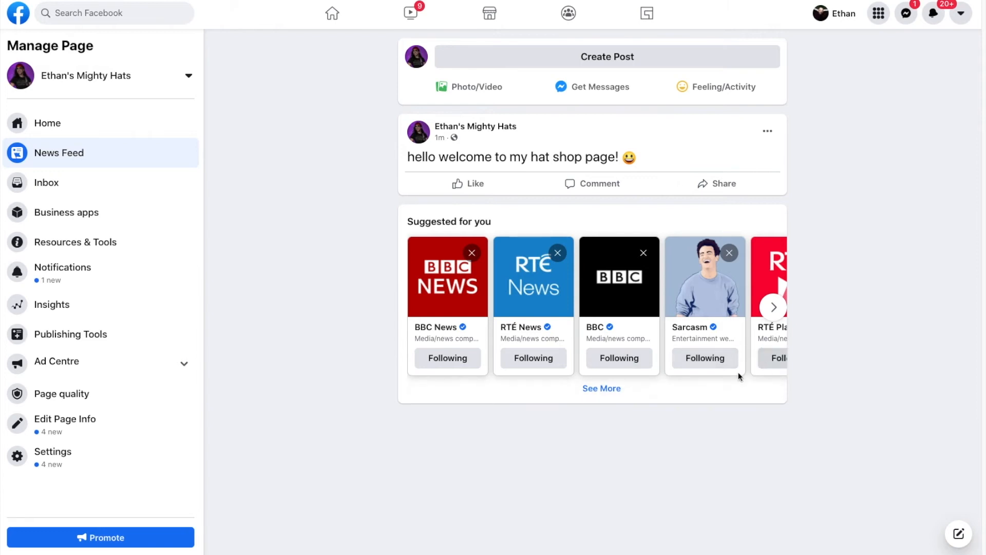
key("super+r")
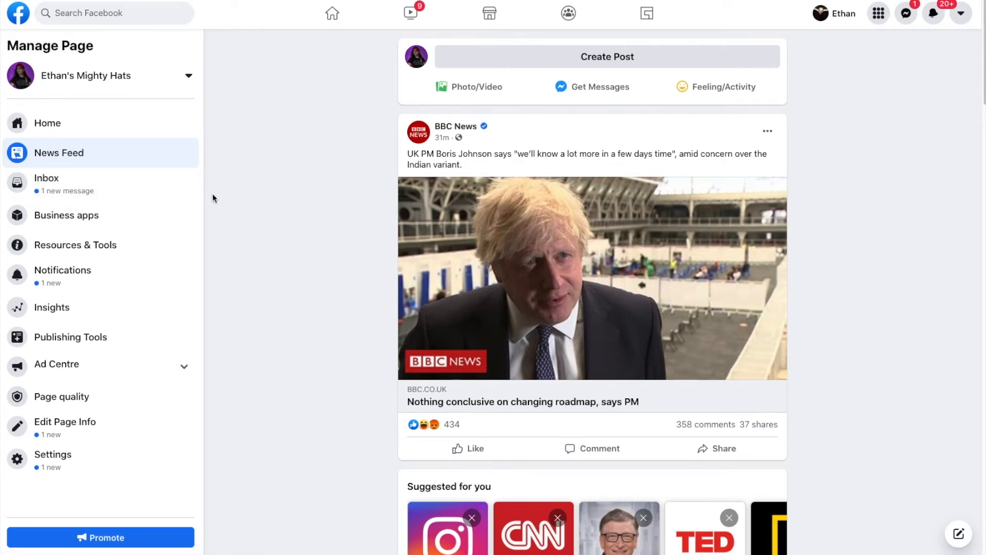
- Return to the Page's home and open the new customer message in its Inbox
left_click(100, 75)
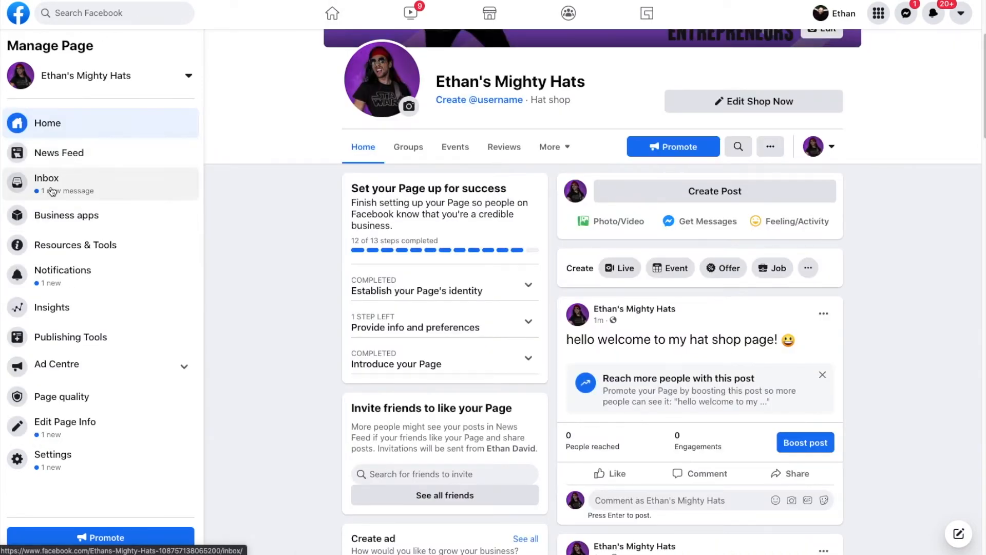
left_click(45, 184)
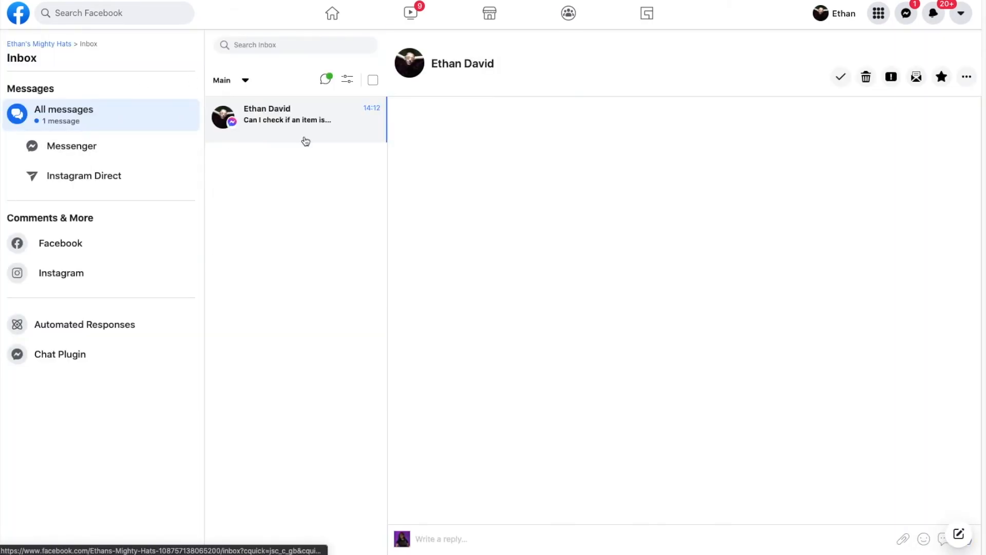
left_click(306, 140)
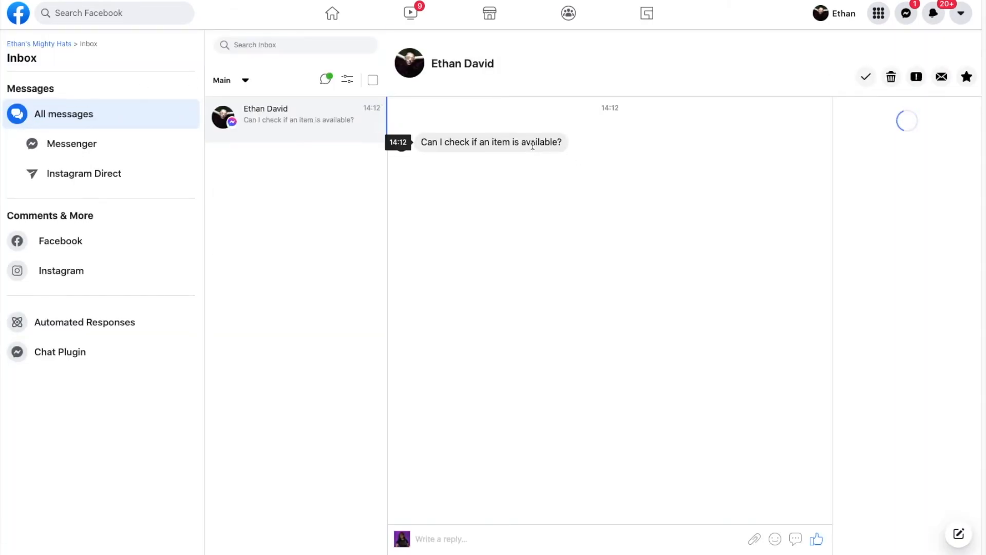
- Reply to the customer's message in the Inbox with "zkjnv,jkzxbcv" and close the chat window that pops up
left_click(580, 534)
type("zkjnv,jkzxbcv")
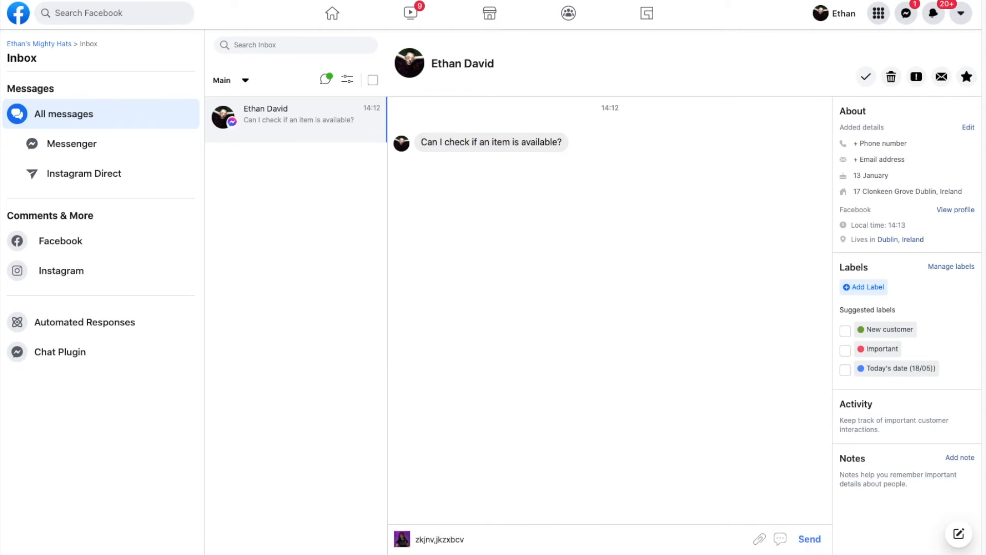
key("Return")
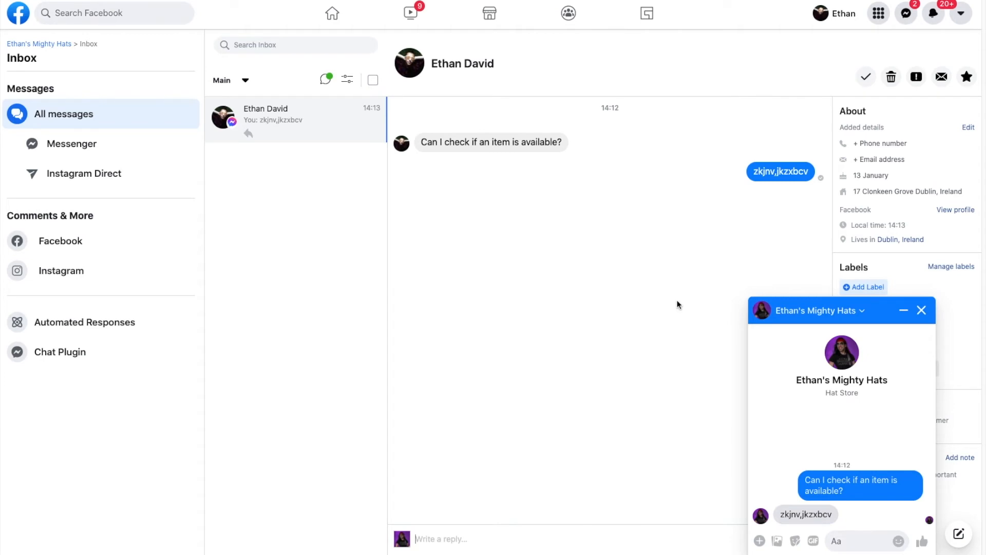
left_click_drag(761, 171, 696, 216)
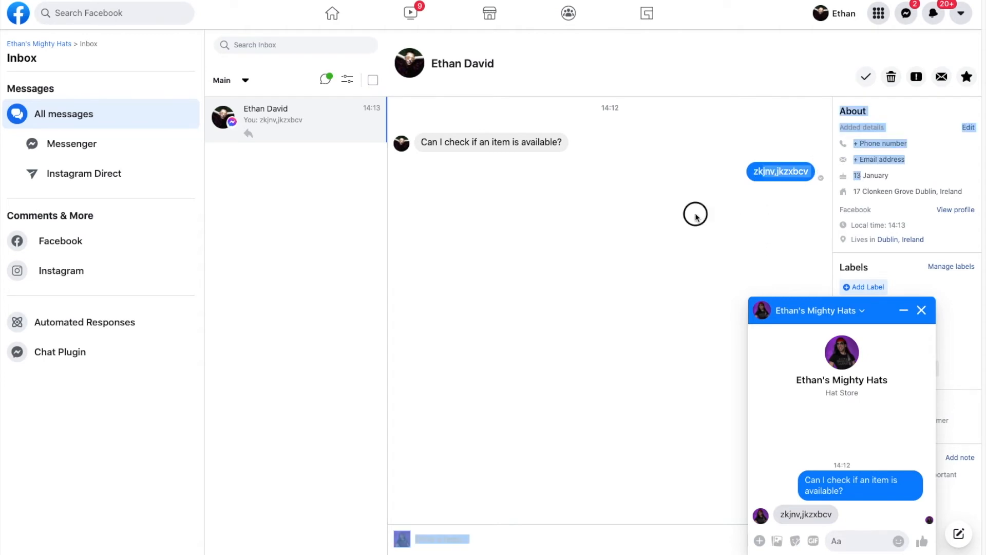
left_click(696, 216)
left_click(921, 310)
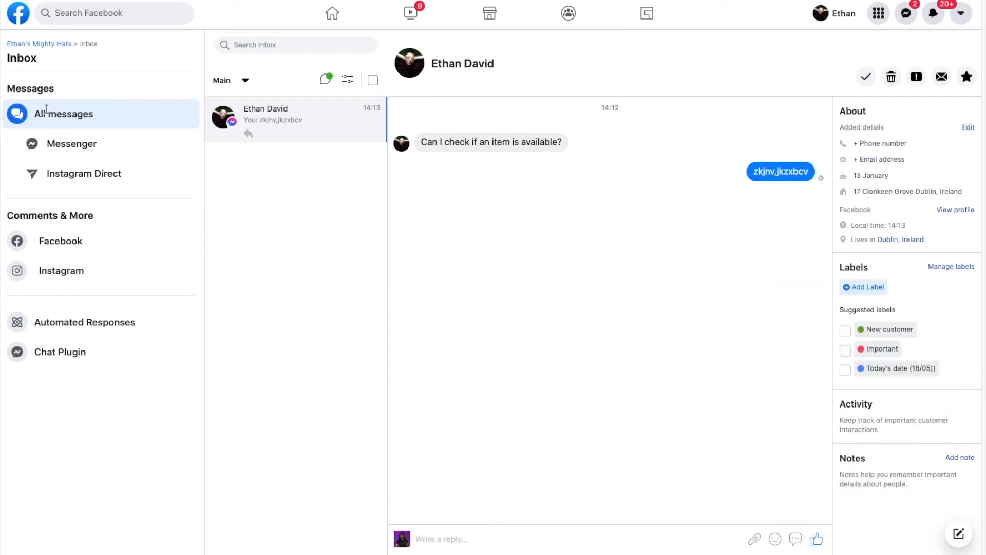
- Look through the Inbox's Messenger, Instagram Direct, Facebook and Instagram comment sections, and return to the Page's home
left_click(90, 155)
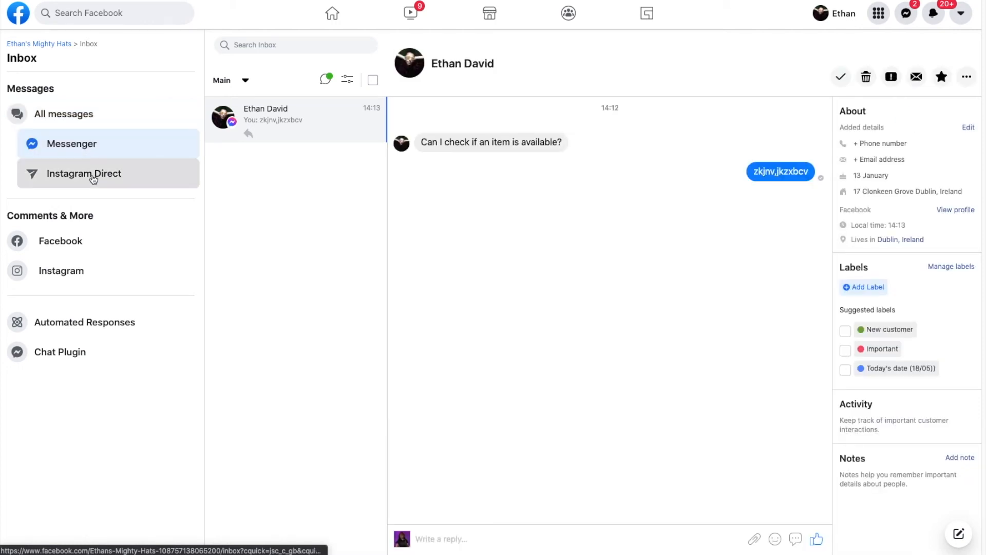
left_click(92, 175)
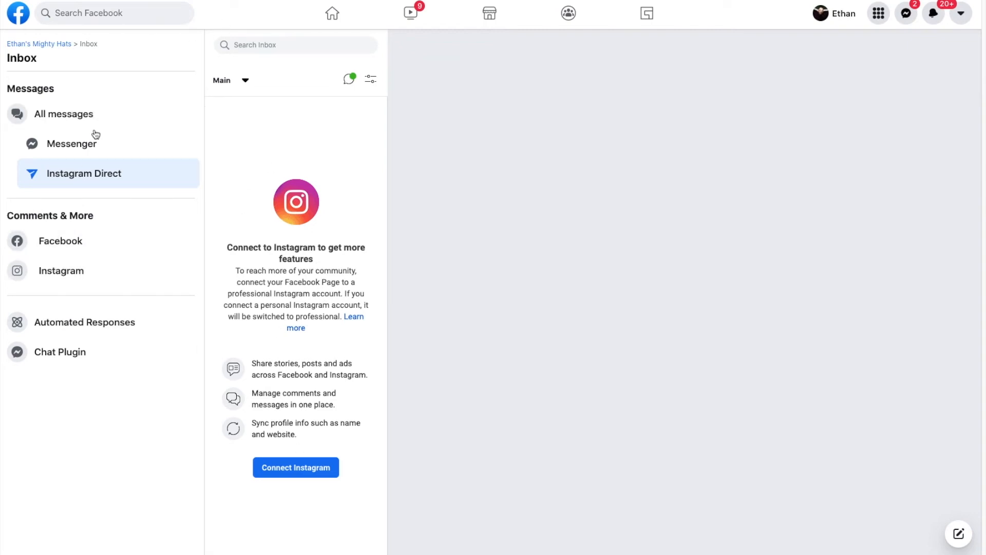
left_click(84, 237)
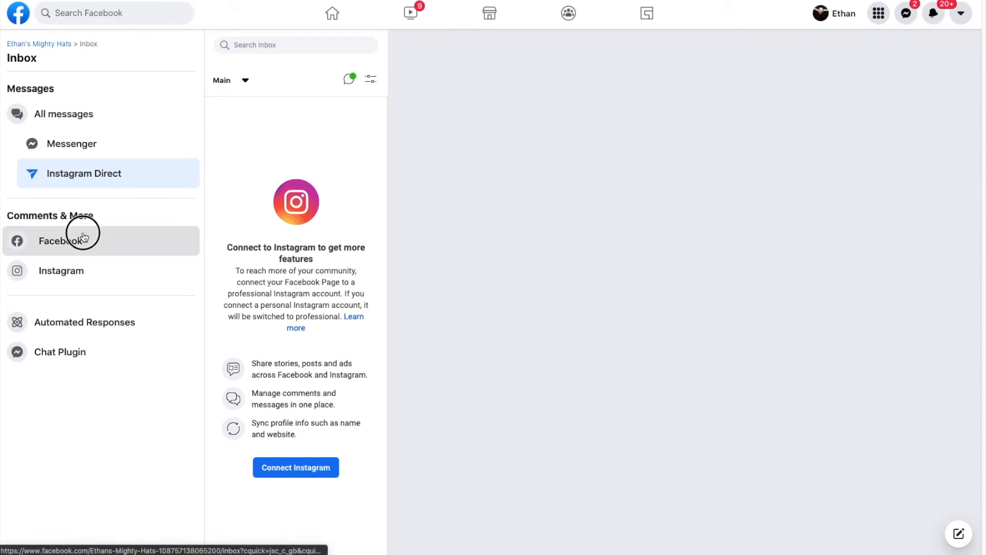
left_click(86, 282)
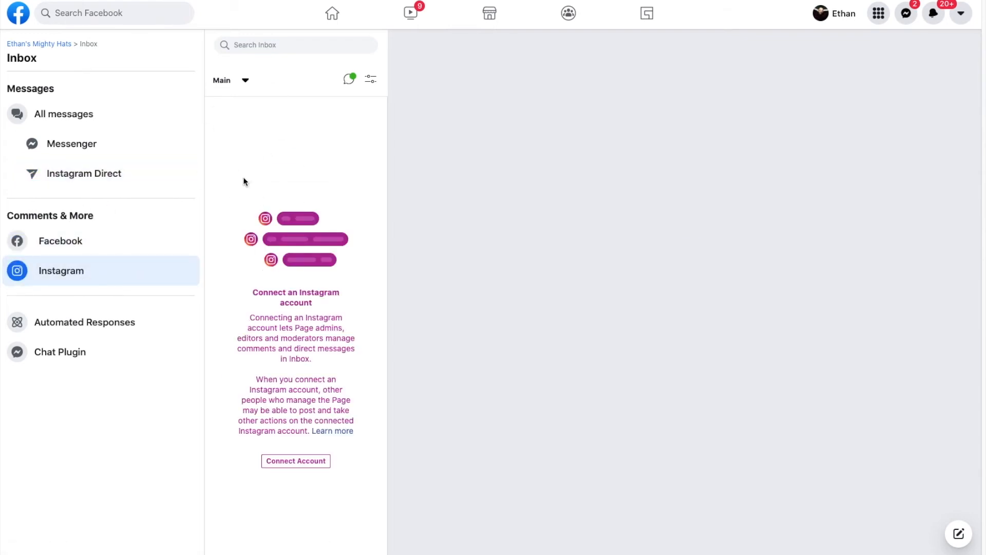
left_click(78, 238)
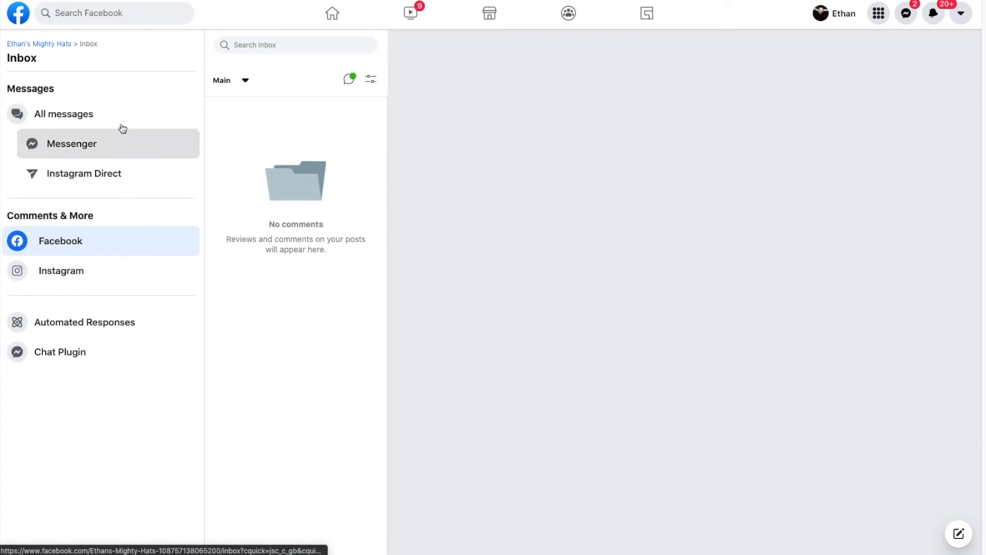
left_click(54, 46)
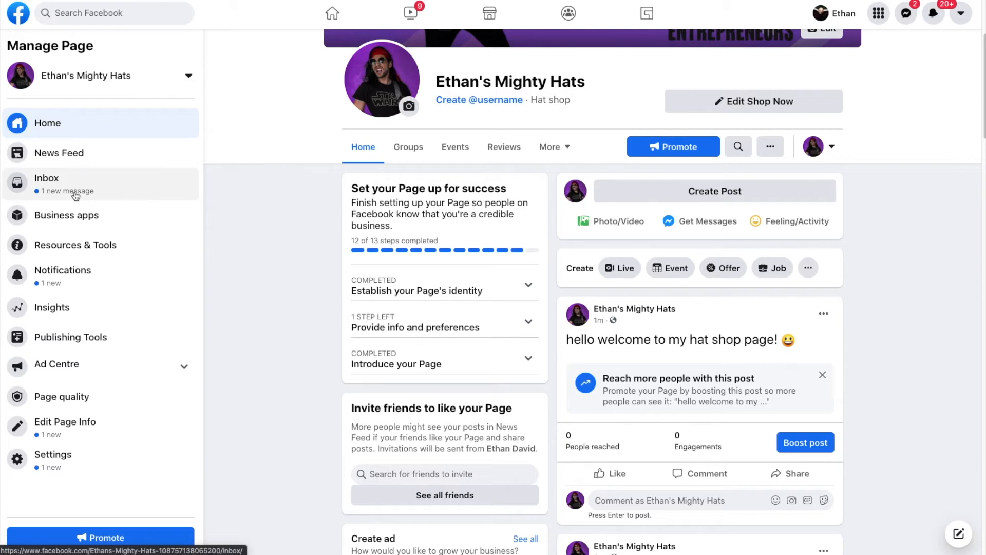
- Reopen the Inbox, look at its Automated Responses and Chat Plugin sections, and return to the Page's home
left_click(54, 177)
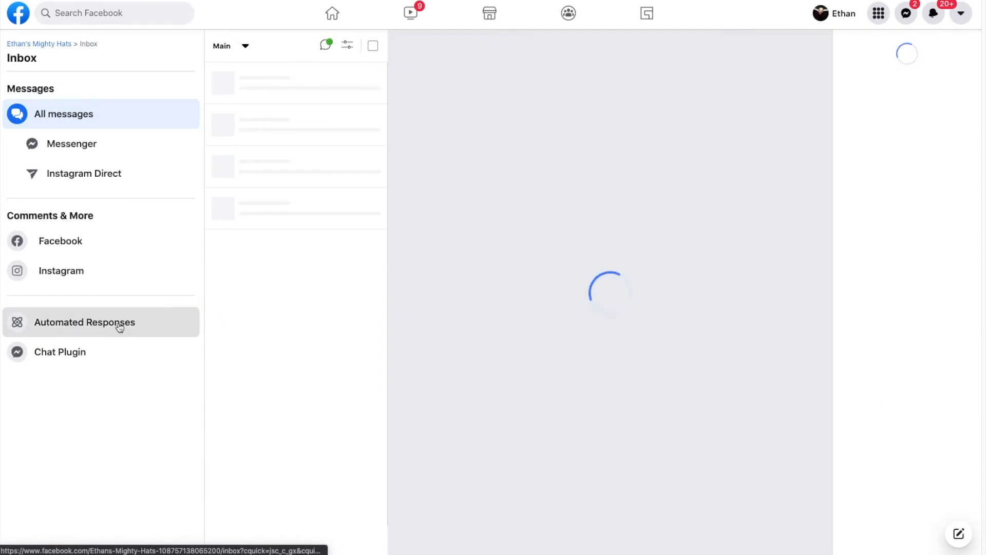
left_click(97, 328)
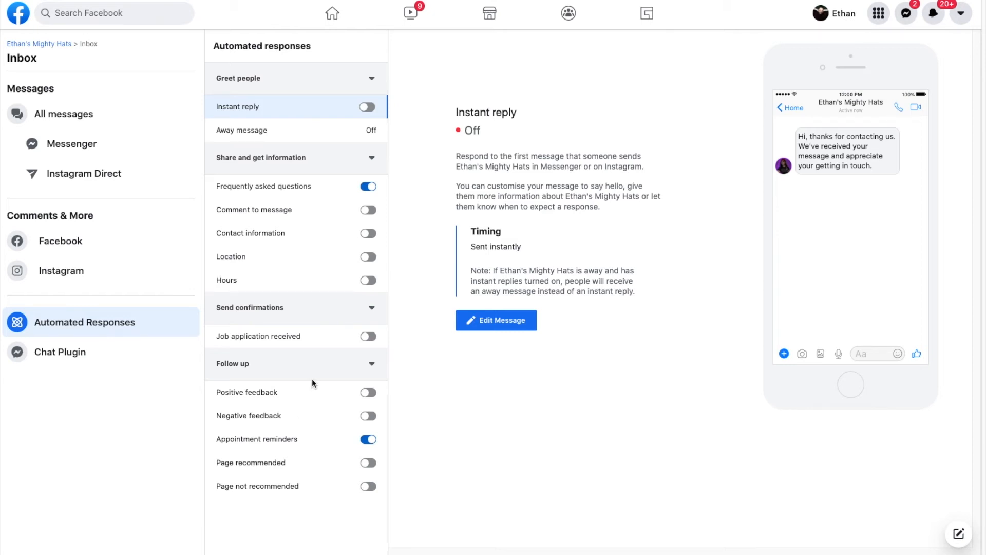
left_click(60, 352)
left_click(655, 139)
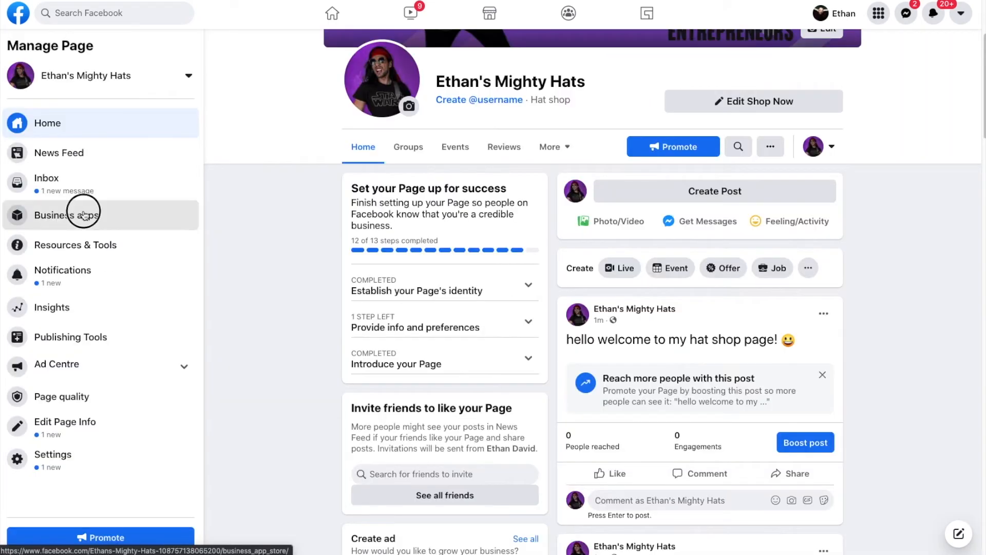
- Open Business apps and browse through the connectable E-commerce apps
left_click(81, 209)
scroll(352, 324, "down", 5)
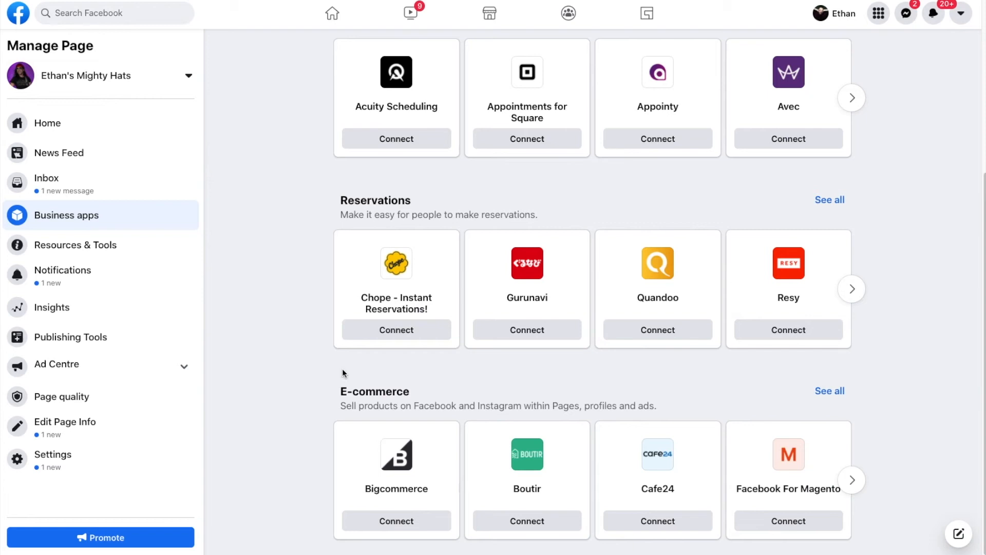
left_click(852, 479)
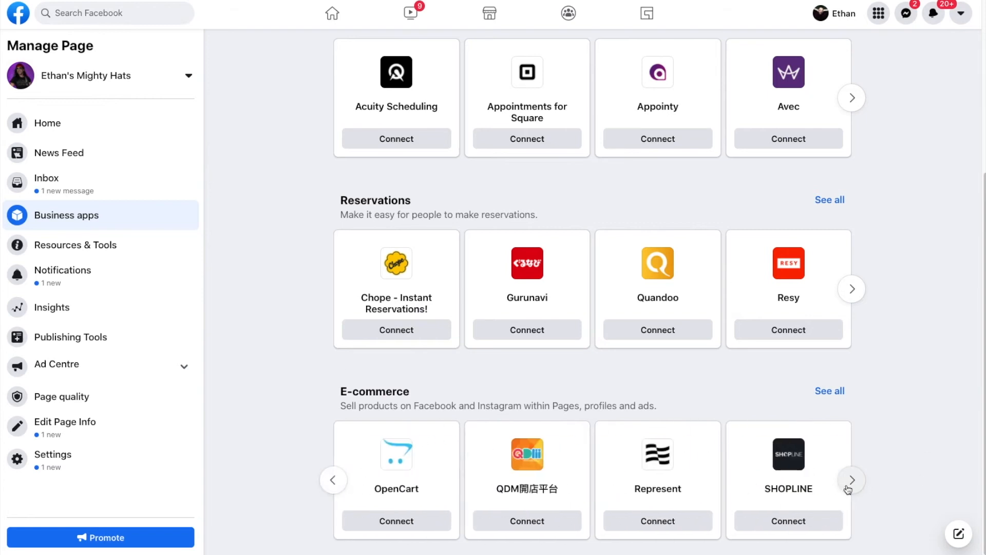
left_click(848, 488)
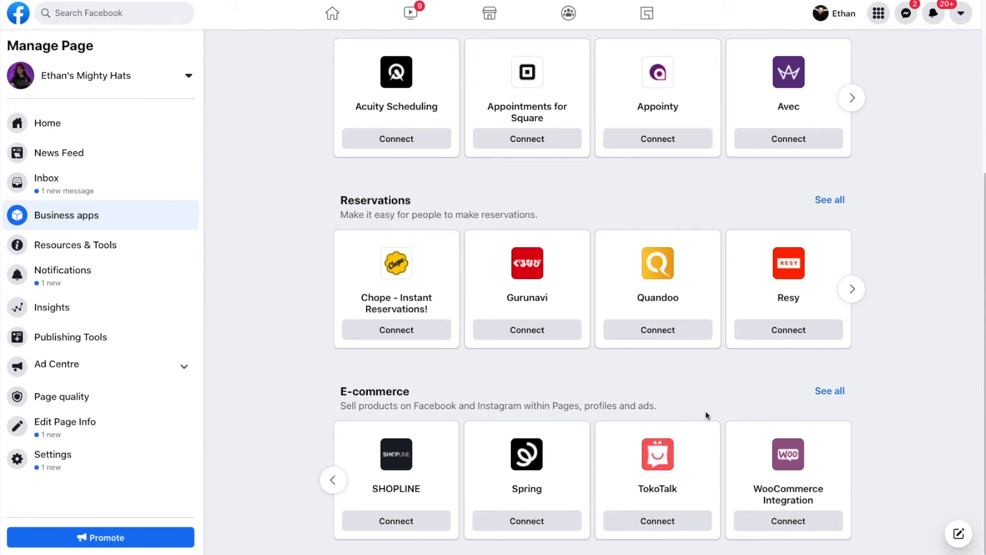
scroll(560, 422, "up", 1)
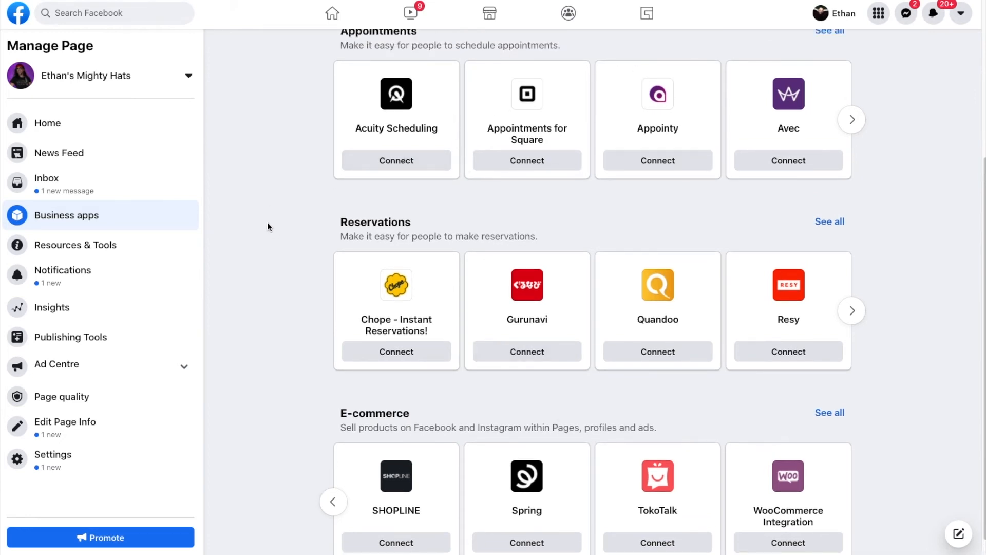
- Open Resources & Tools and look through the ways to move the business forward, advertising tips and success stories
left_click(99, 248)
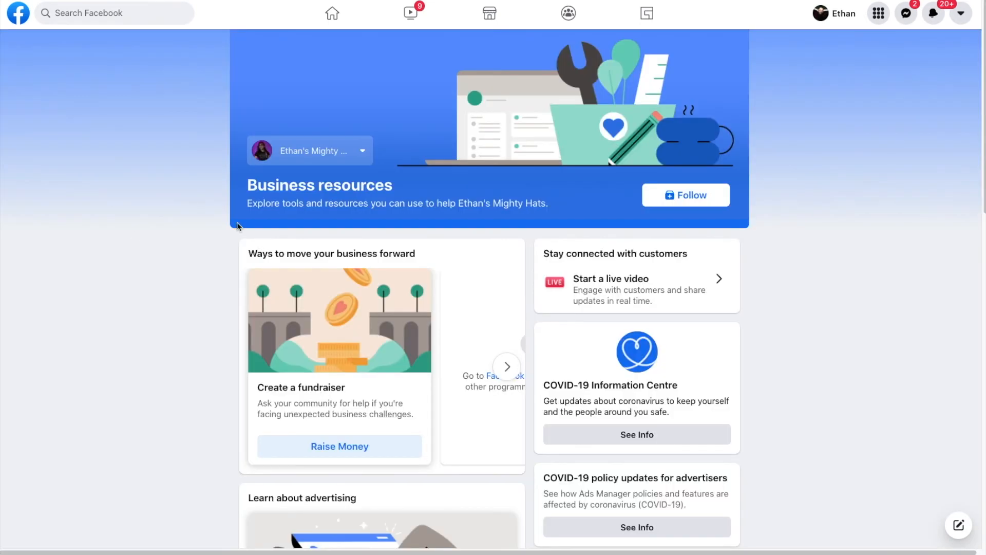
scroll(200, 310, "down", 3)
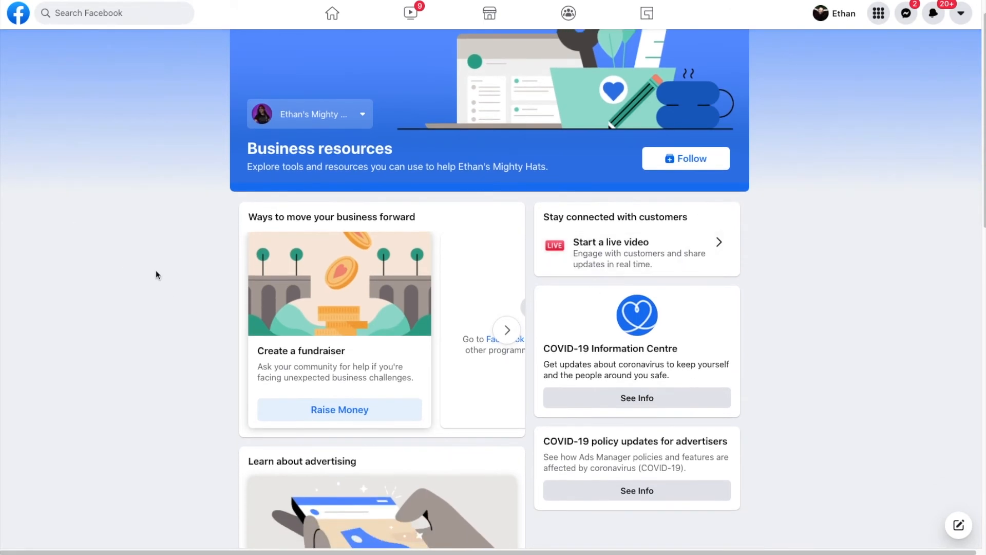
scroll(152, 269, "down", 3)
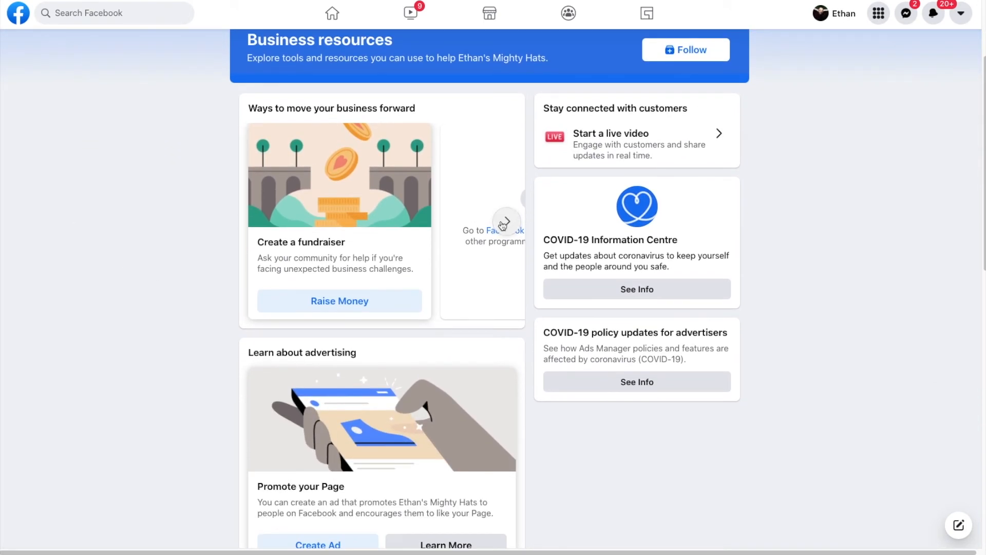
left_click(507, 221)
scroll(165, 259, "down", 6)
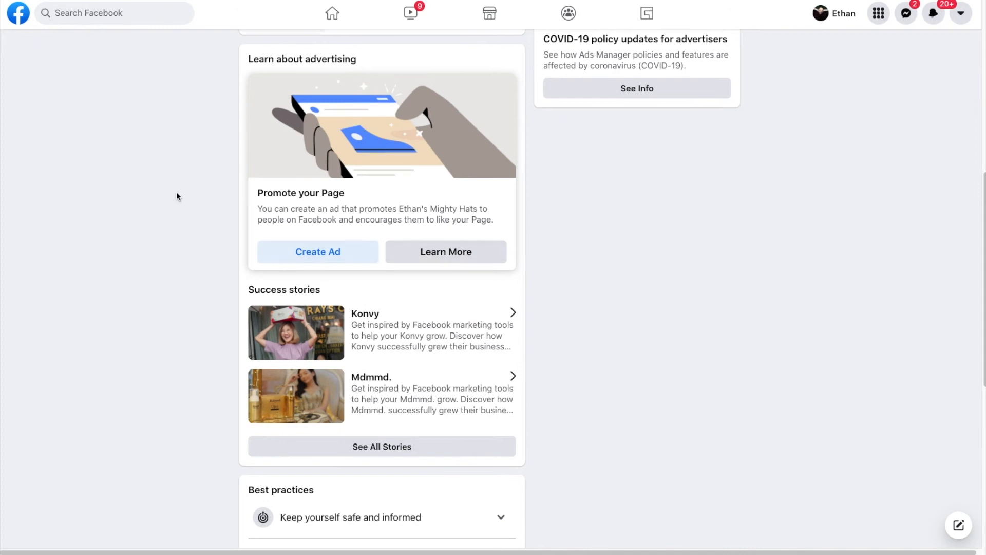
scroll(167, 209, "down", 3)
scroll(632, 334, "down", 5)
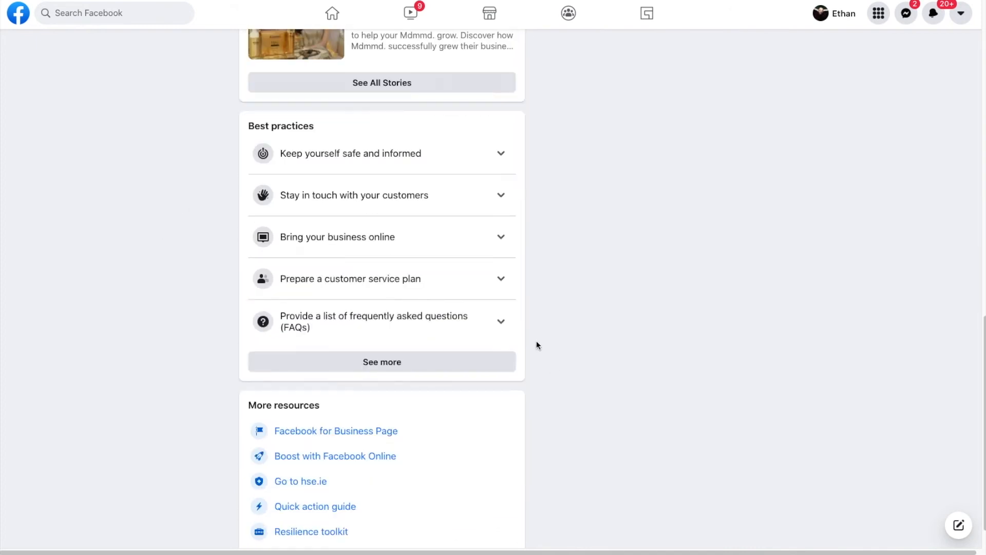
- Expand the first three best practices, from staying safe and informed to bringing the business online, review the page and return to Business apps
left_click(471, 166)
left_click(438, 282)
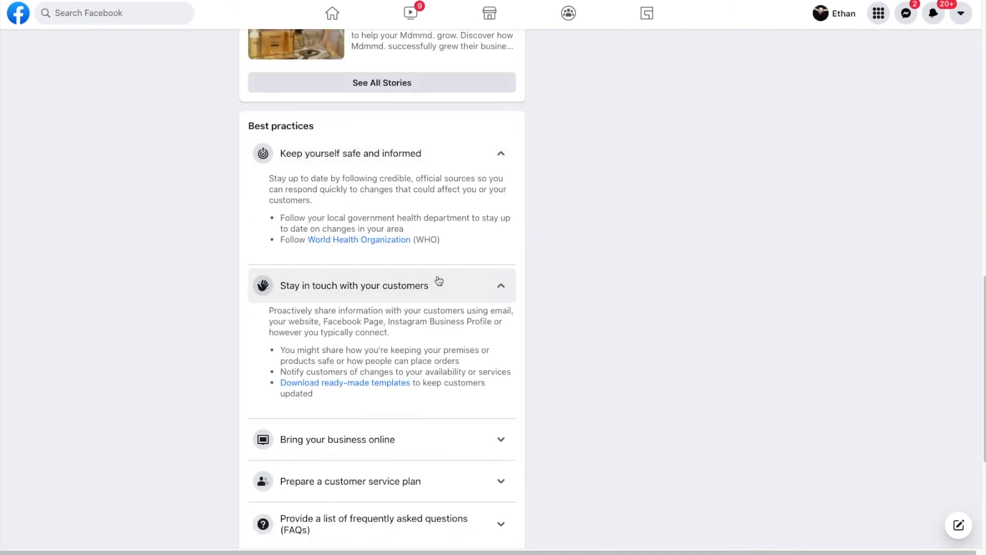
scroll(462, 288, "down", 3)
left_click(436, 309)
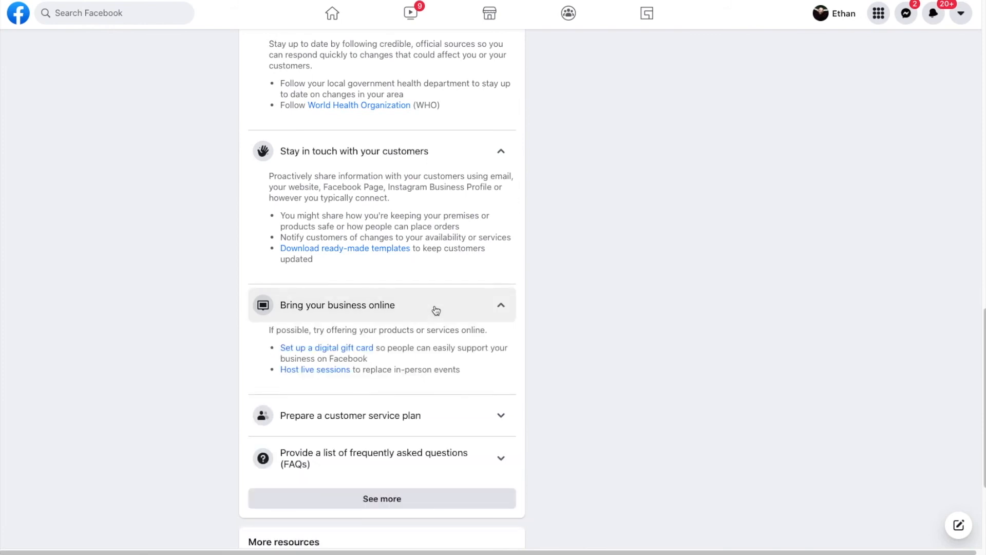
scroll(562, 332, "down", 2)
scroll(639, 232, "up", 20)
scroll(488, 248, "down", 14)
scroll(185, 218, "up", 11)
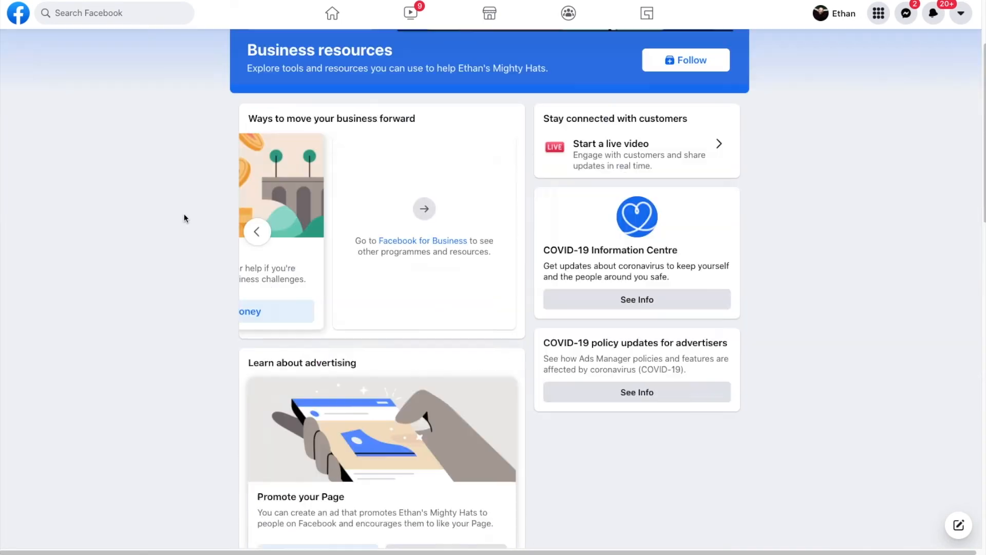
scroll(185, 219, "up", 3)
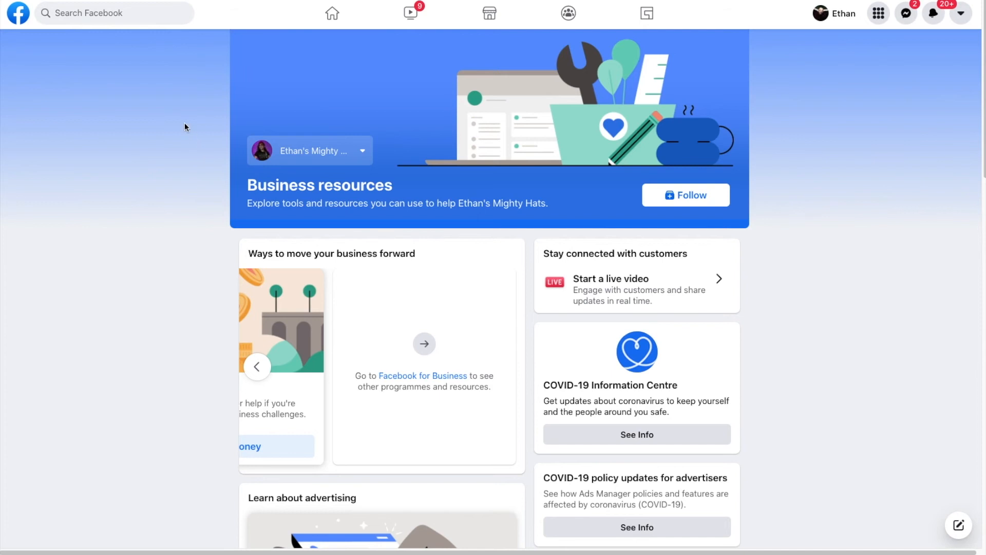
scroll(168, 130, "down", 1)
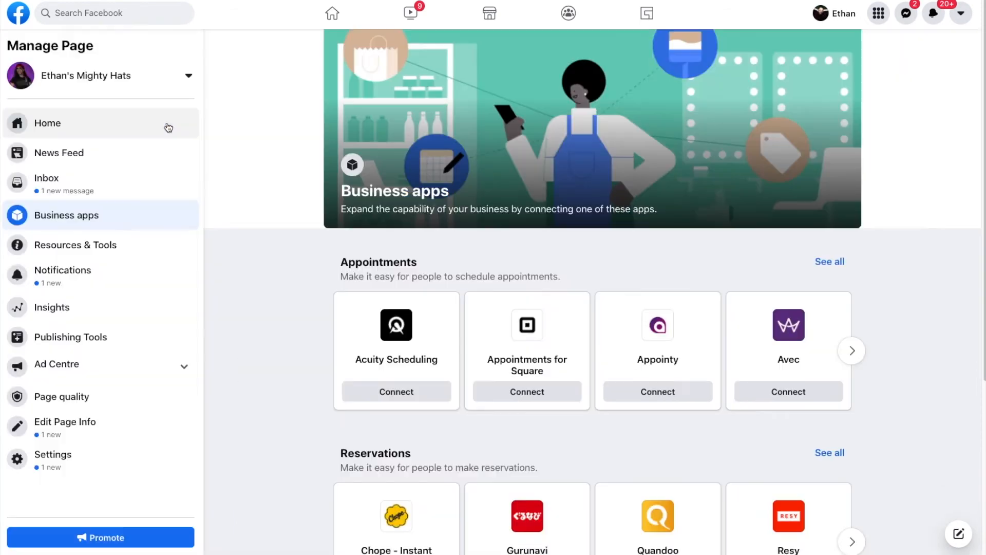
- Open the Page's new notification to view the Page management history, and go back to Business apps
left_click(66, 271)
left_click(98, 120)
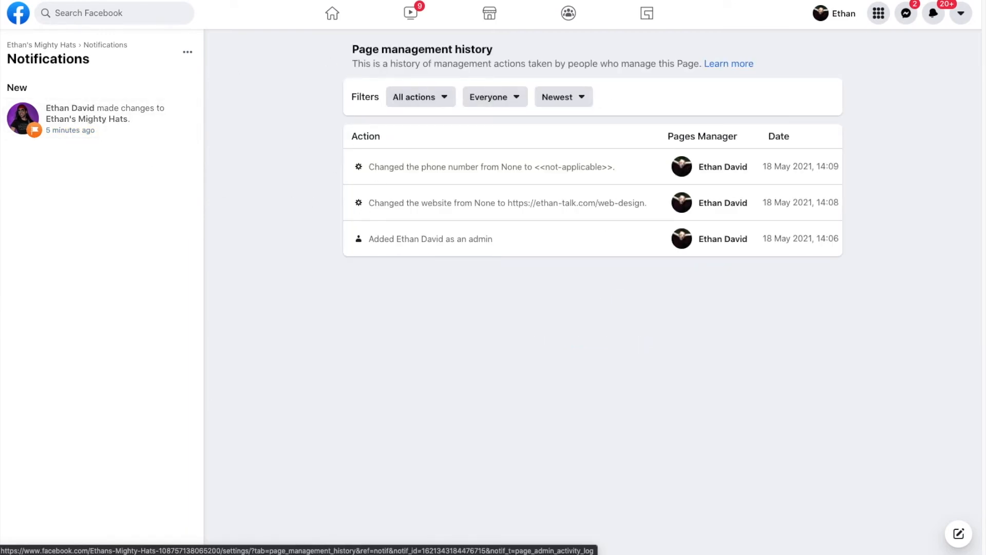
key("super+Left")
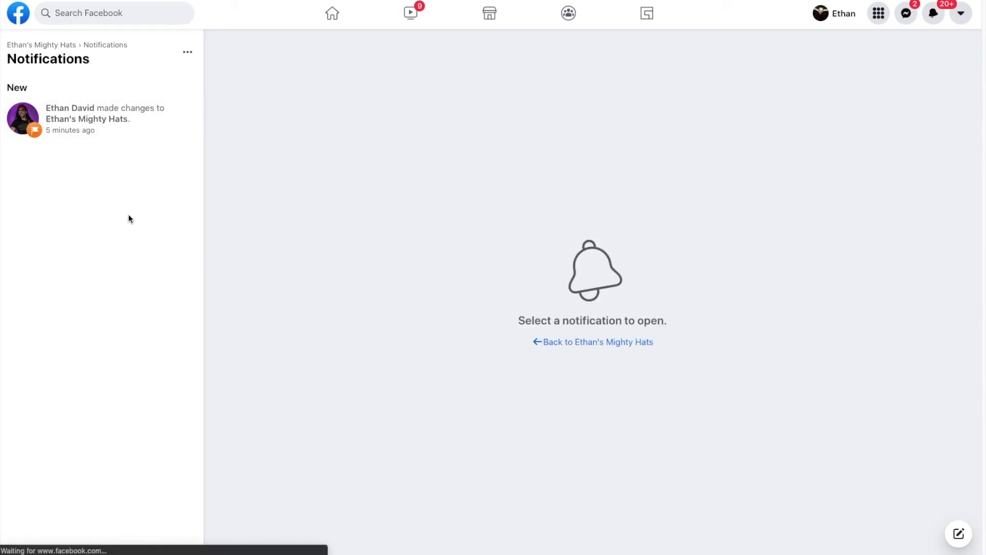
key("super+Left")
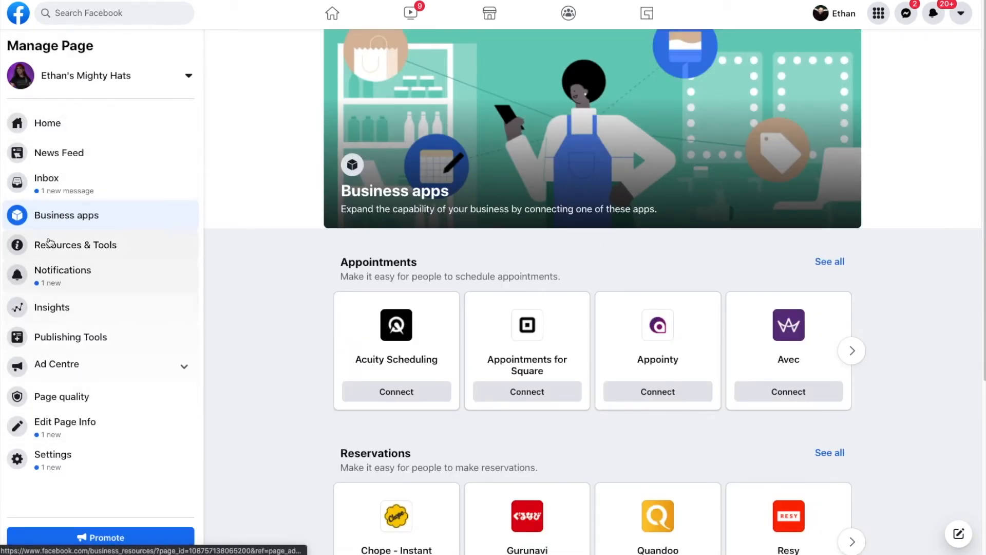
- Open the Page's Insights, look at the Likes and Reach reports, and continue to the Ad Centre through Ads
left_click(70, 322)
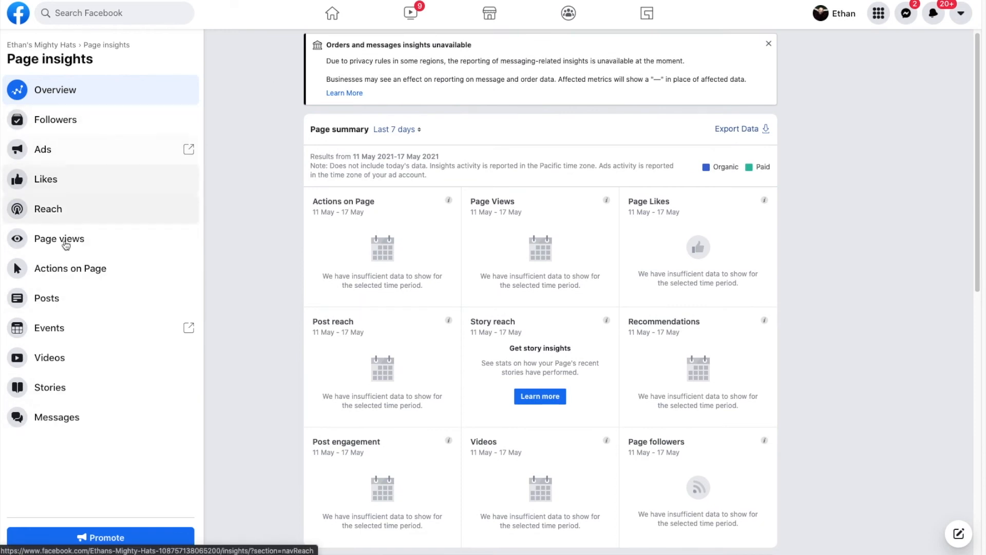
left_click(73, 178)
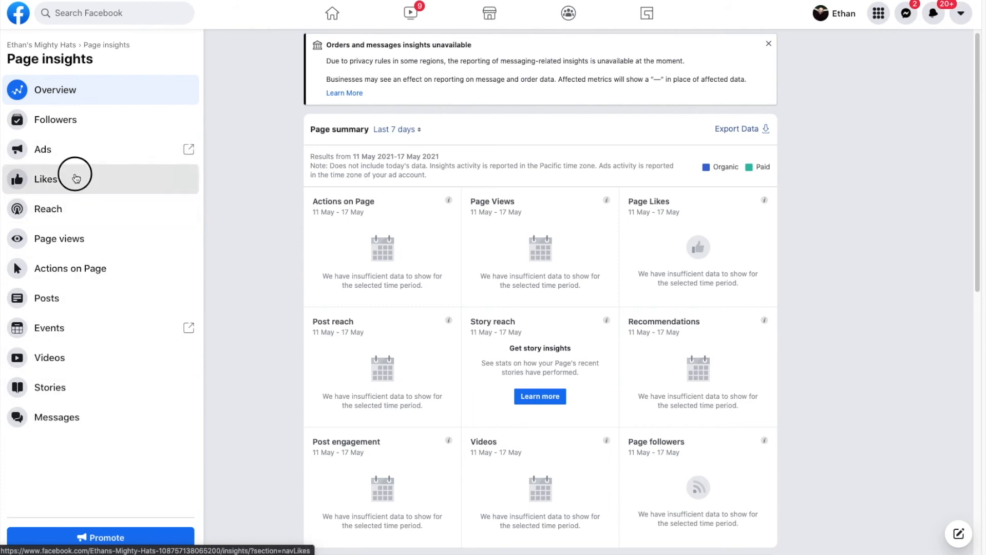
left_click(67, 208)
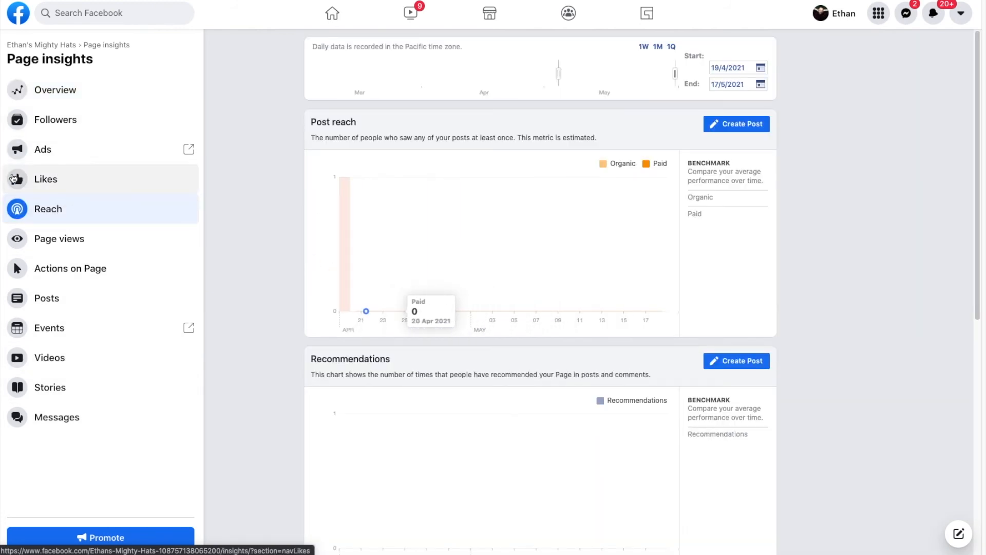
left_click(77, 152)
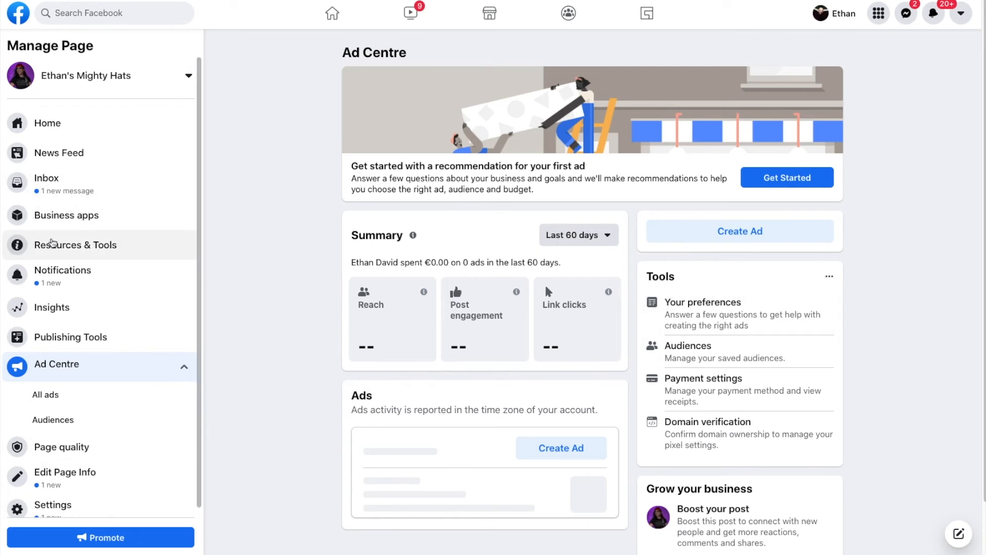
scroll(86, 278, "down", 1)
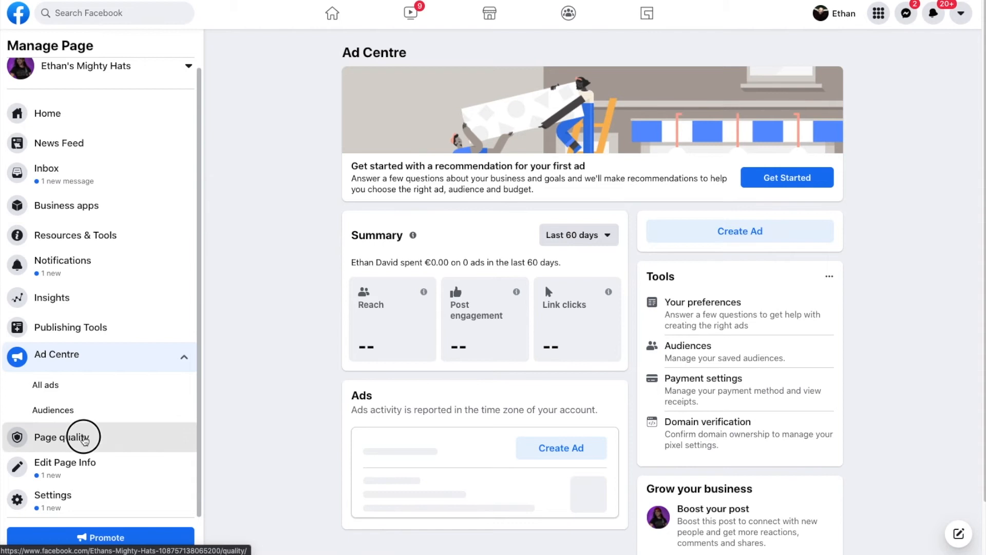
- Open the Page quality section and check the Page for restrictions or violations
left_click(84, 437)
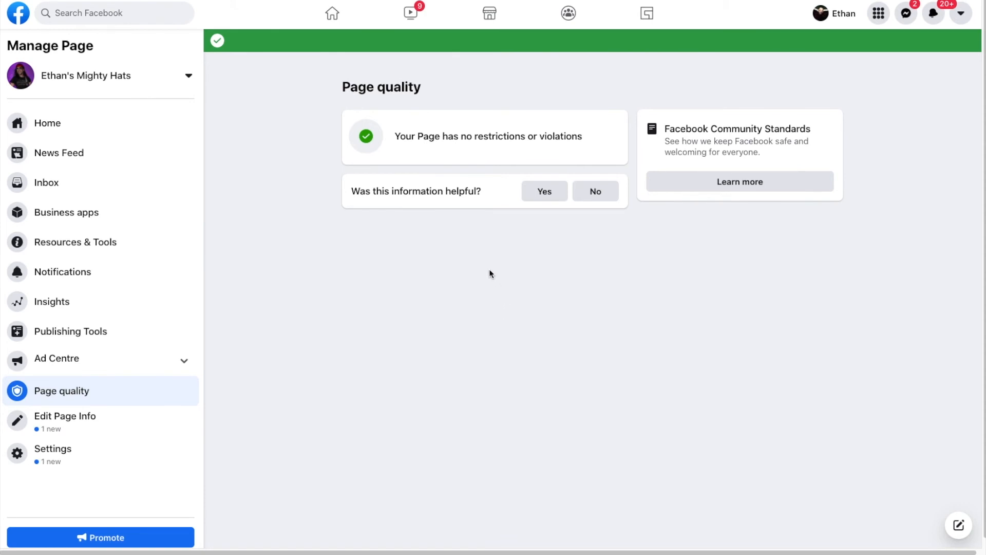
left_click_drag(484, 136, 508, 139)
left_click(374, 419)
- Open Edit Page Info, try to set the Page's username to ethansmightyhats, and dismiss the resulting dialog
left_click(75, 428)
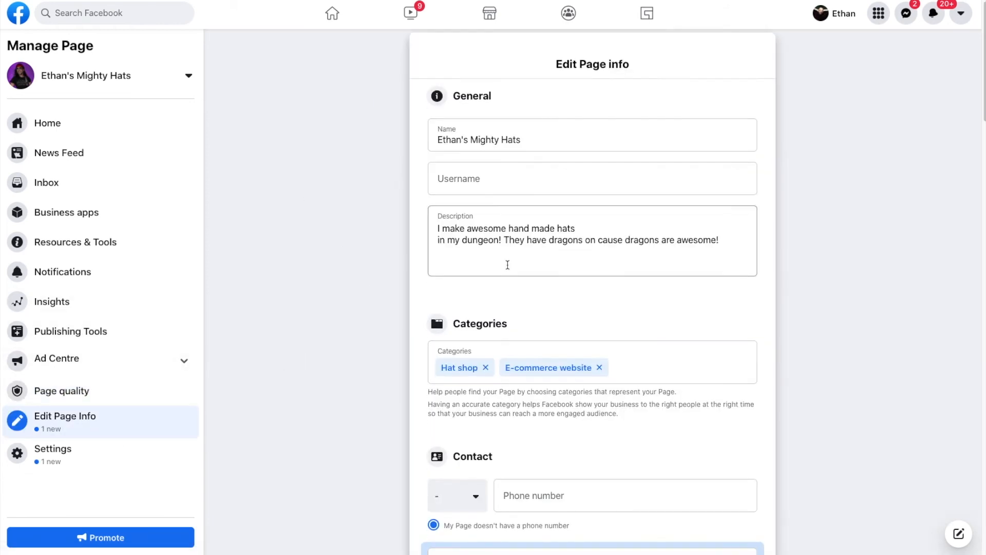
left_click(513, 193)
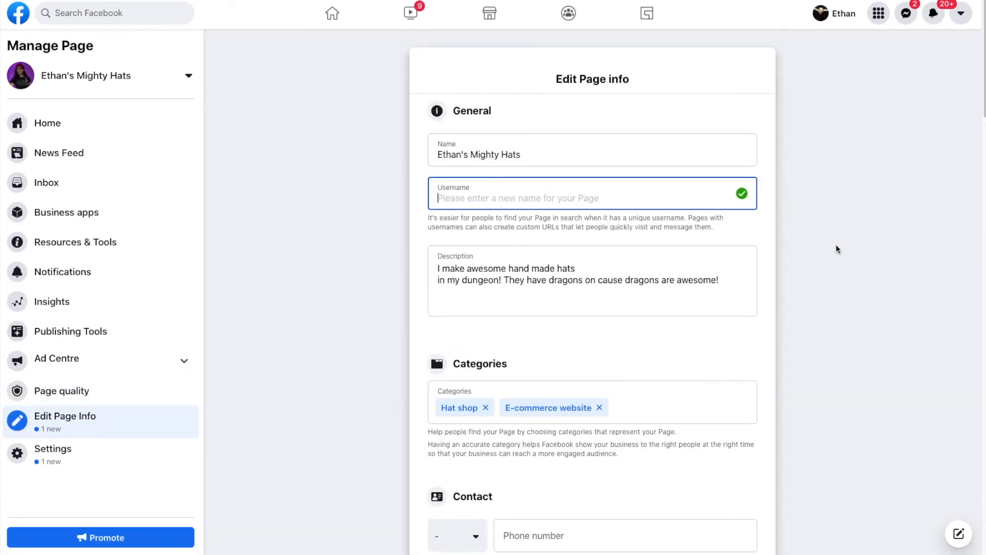
type("ethansmightyhats")
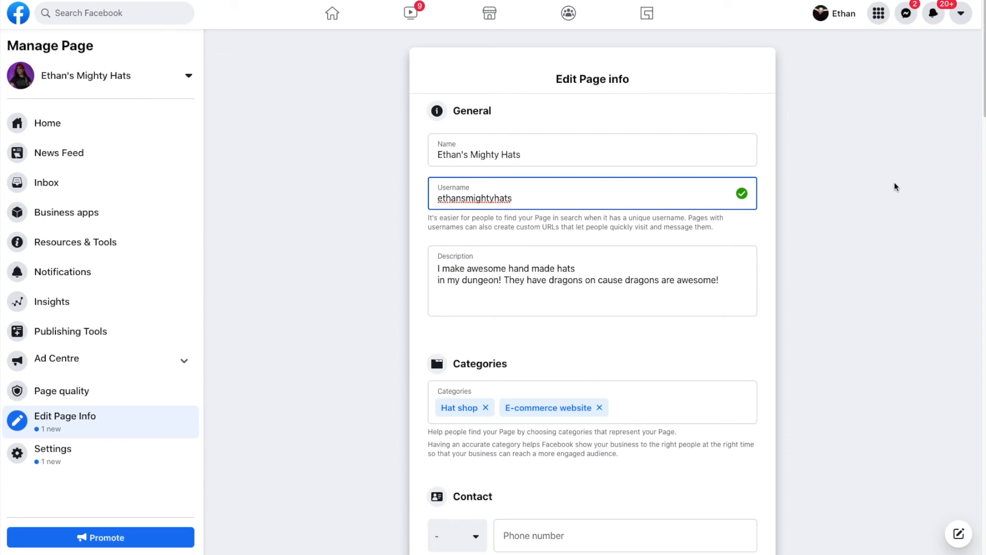
scroll(425, 369, "down", 15)
scroll(670, 458, "up", 15)
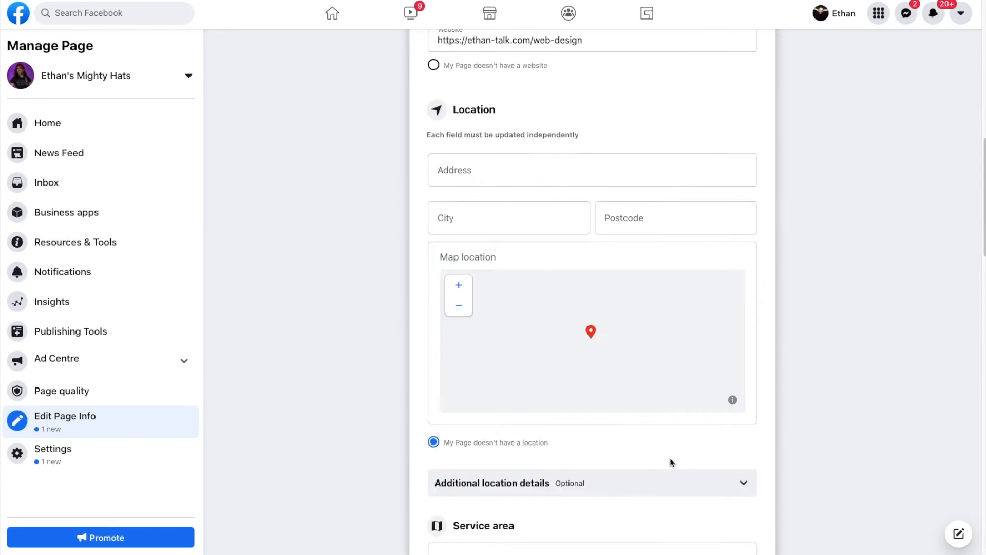
left_click(863, 256)
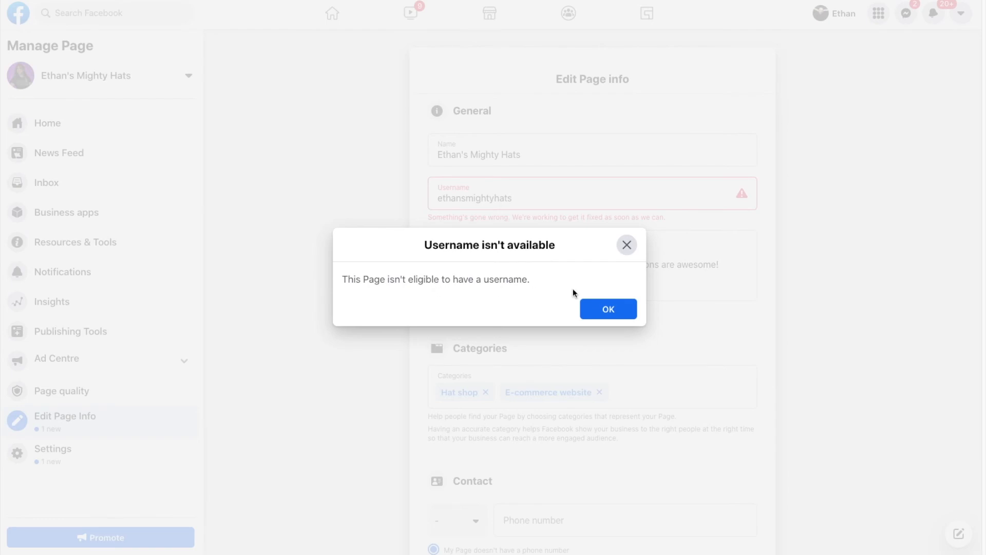
left_click(600, 307)
- Try to change the Page's username to ethanmightyhats and dismiss the resulting dialog
left_click(463, 198)
type("s")
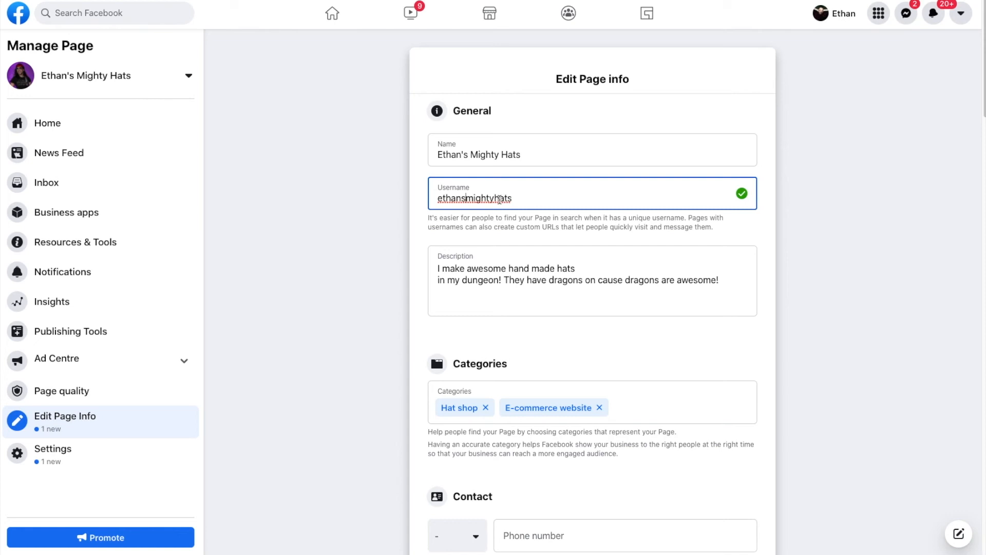
key("BackSpace")
left_click(536, 193)
left_click(839, 220)
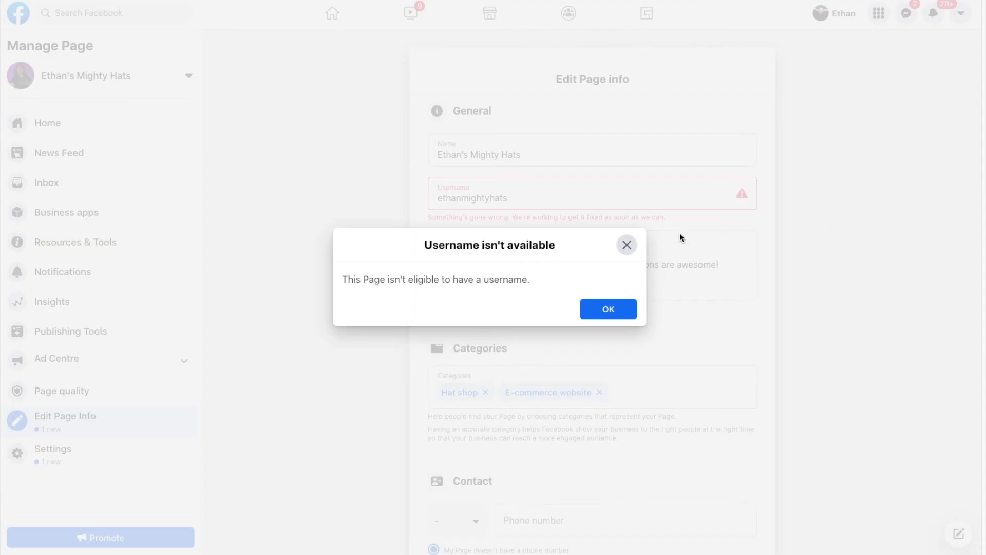
left_click(606, 308)
- Try to change the Page's username to ethanmightygianthats and dismiss the resulting dialog
left_click(509, 198)
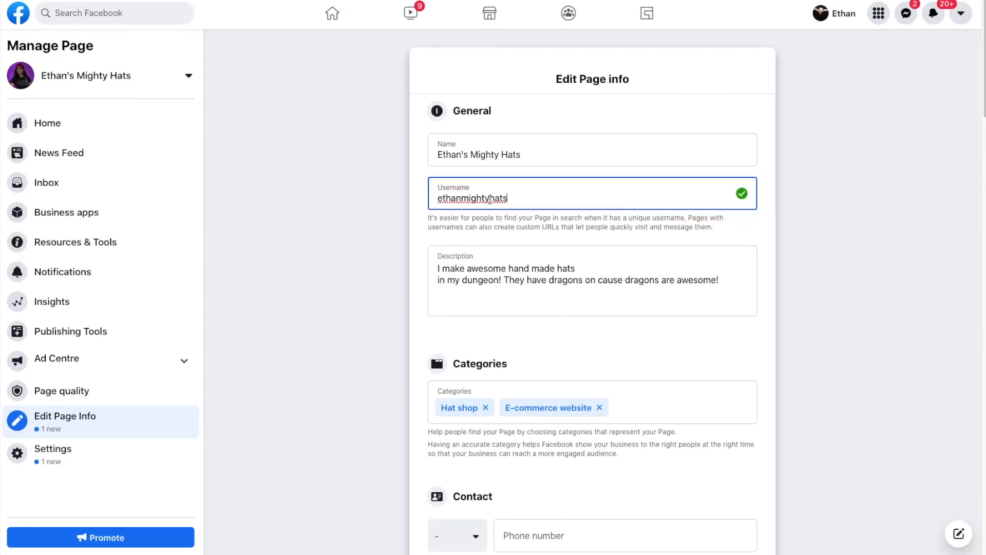
left_click(490, 198)
type("giant")
left_click(793, 227)
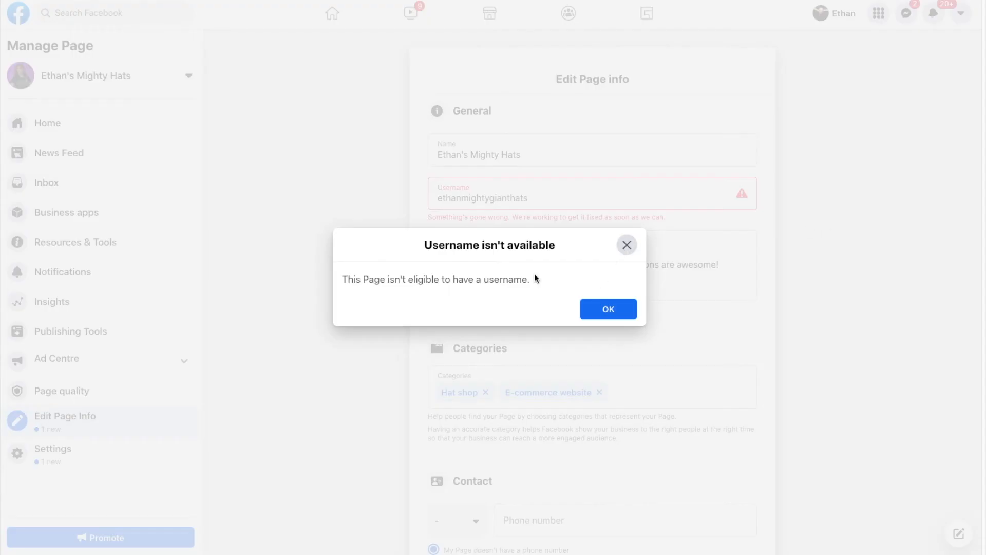
left_click_drag(522, 280, 382, 275)
left_click(380, 275)
left_click(596, 312)
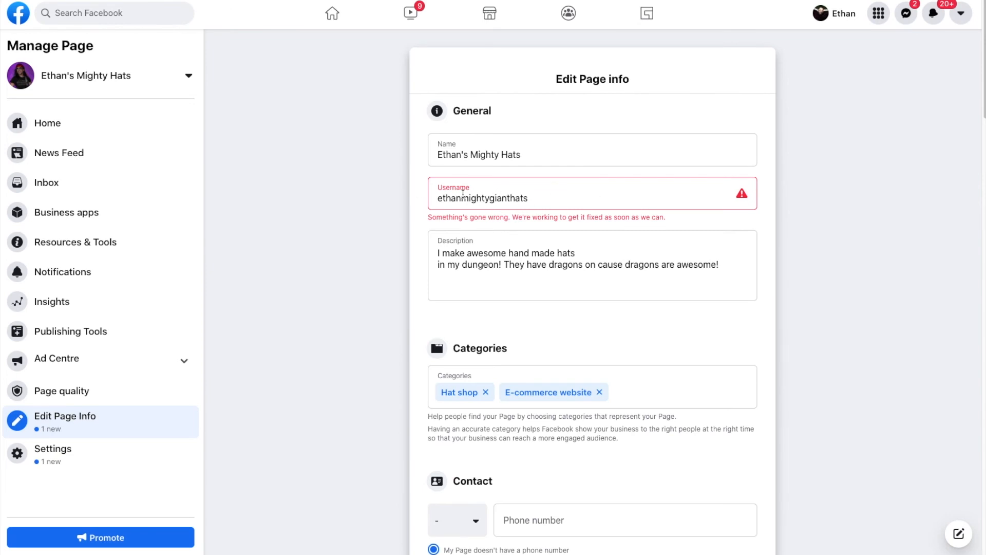
- Review the remaining Page info fields, set the price range to ££££ (Splurge), and choose YouTube as the platform under Other Accounts
scroll(344, 385, "down", 10)
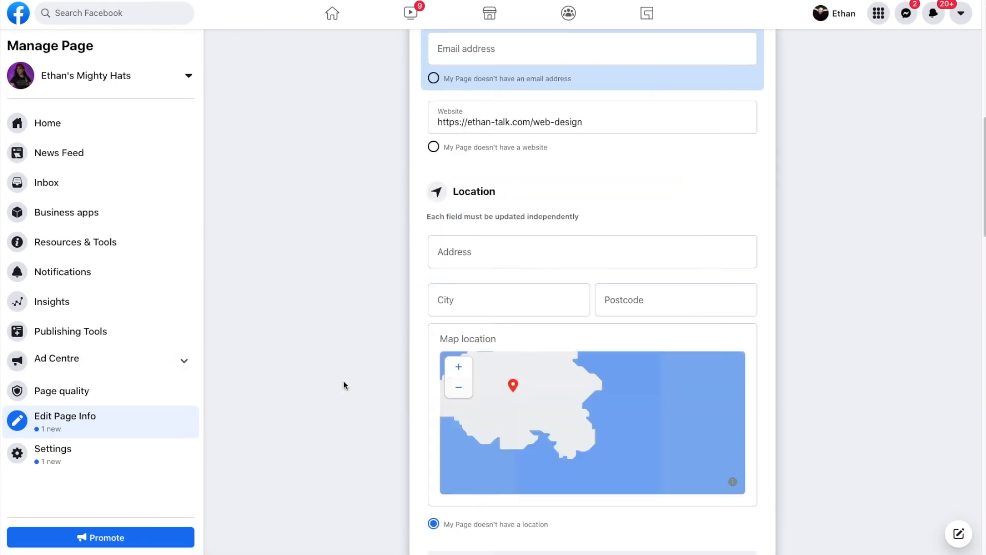
scroll(390, 359, "up", 1)
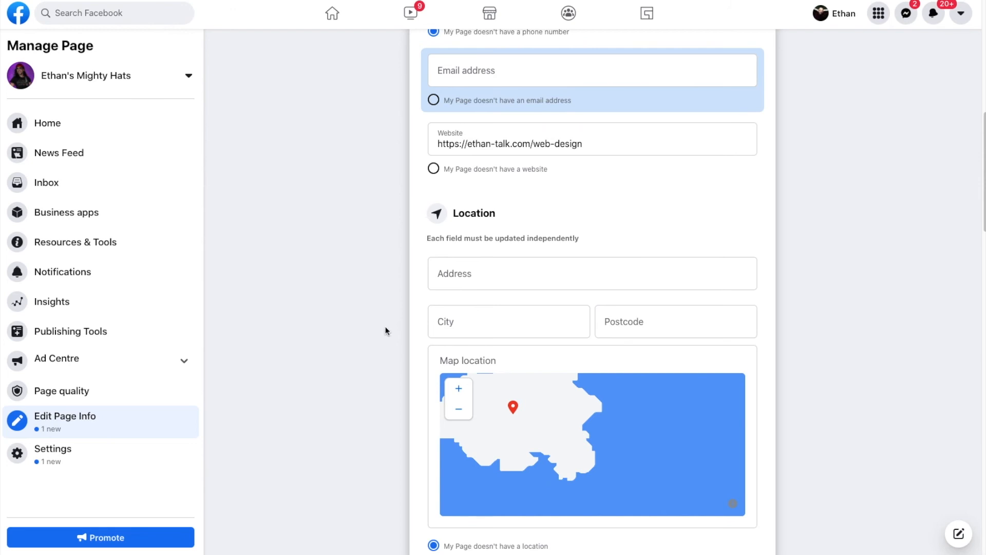
scroll(375, 375, "down", 8)
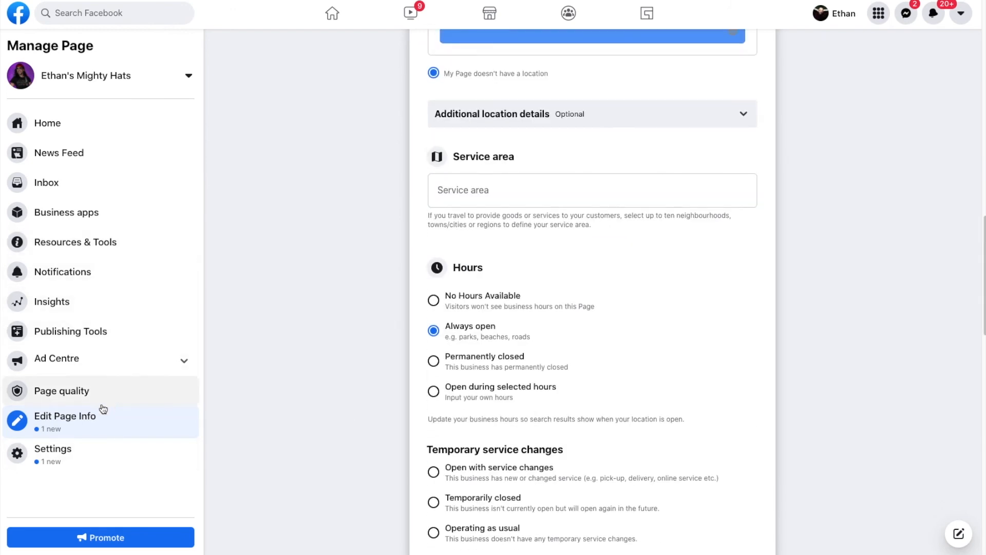
scroll(117, 458, "down", 1)
scroll(350, 465, "down", 16)
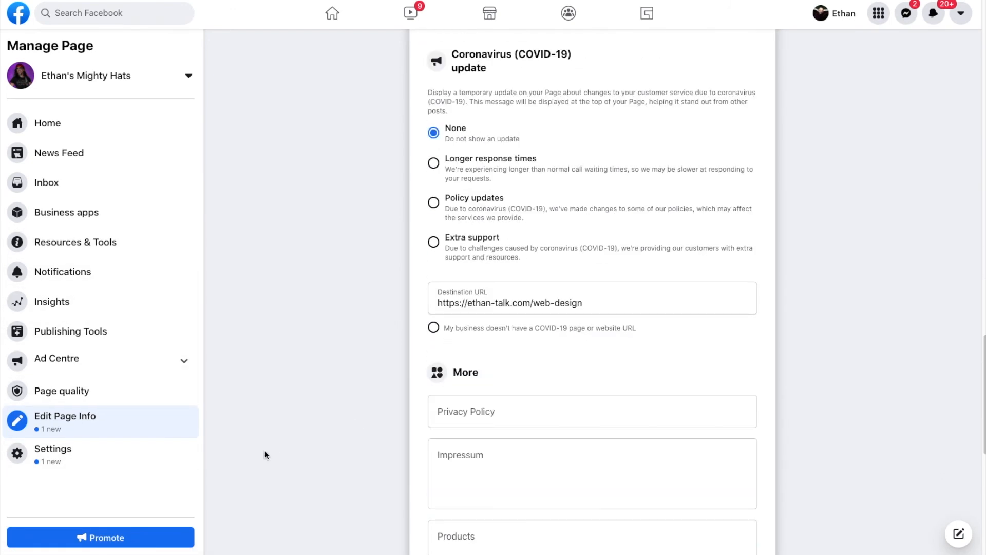
scroll(463, 154, "up", 15)
scroll(499, 202, "down", 15)
left_click(447, 356)
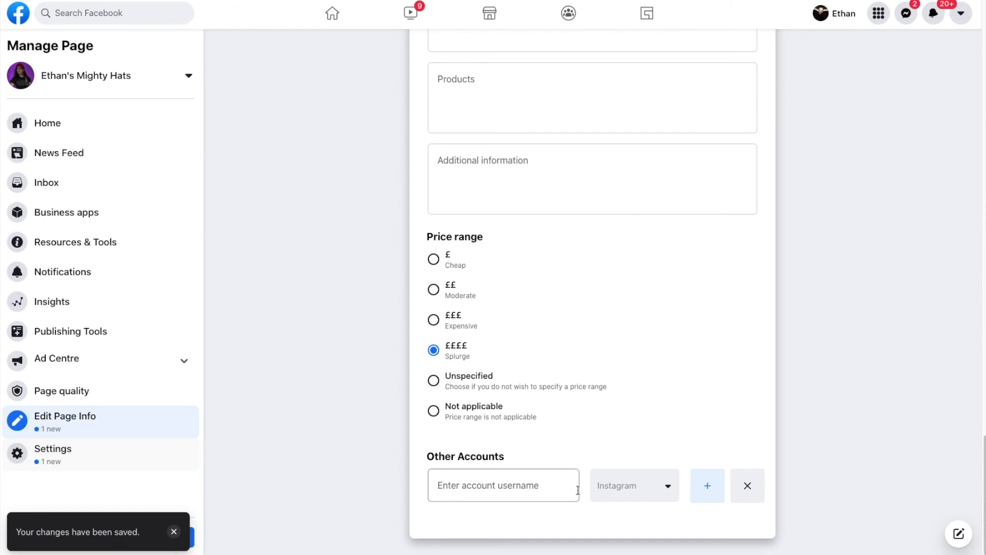
left_click(650, 494)
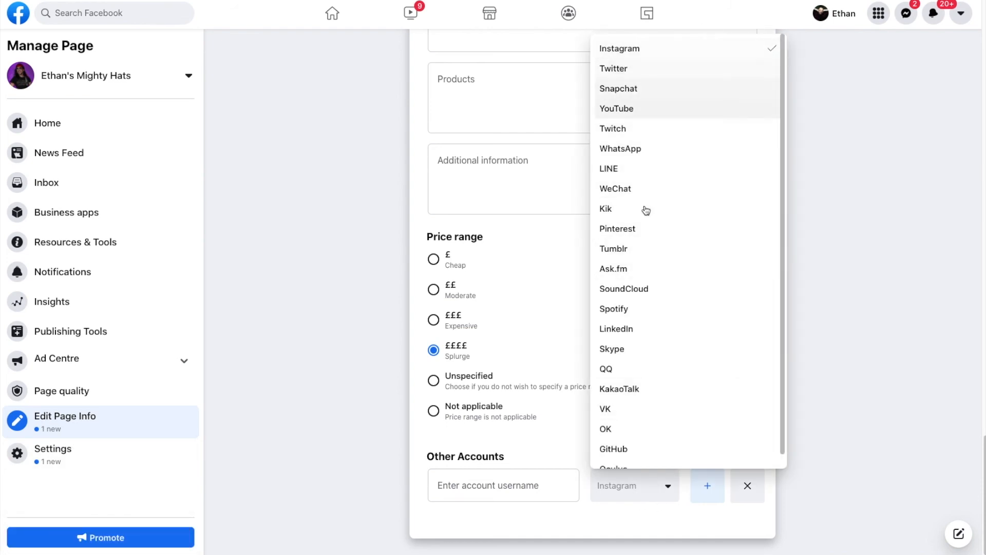
left_click(658, 108)
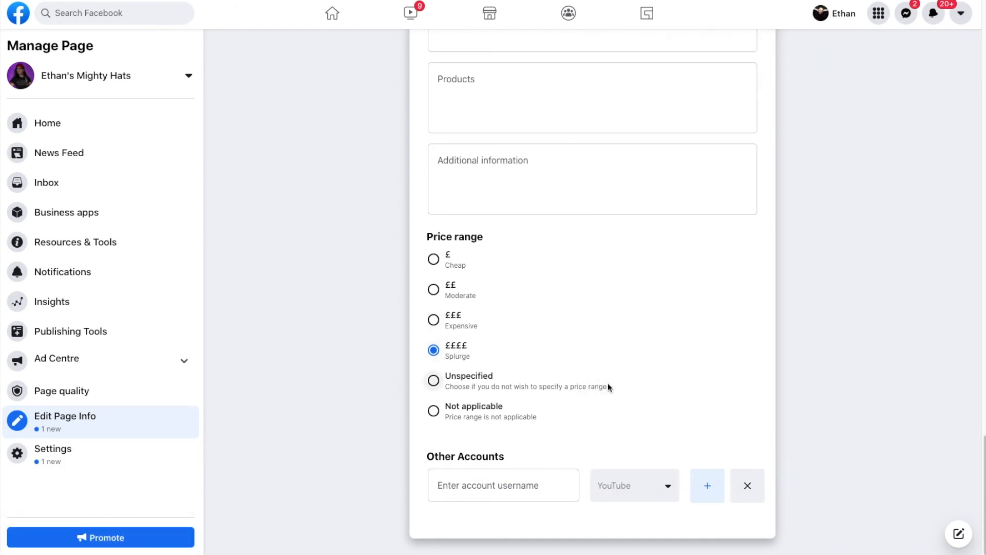
- Open the Page settings, look through the categories, and set the profanity filter to Strong, saving the change
left_click(120, 453)
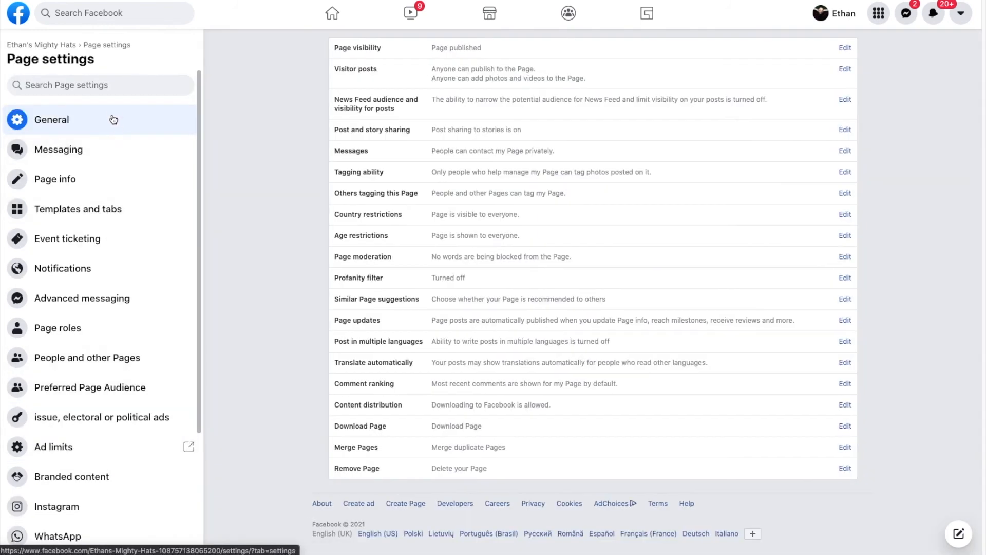
scroll(110, 139, "down", 2)
scroll(108, 147, "down", 2)
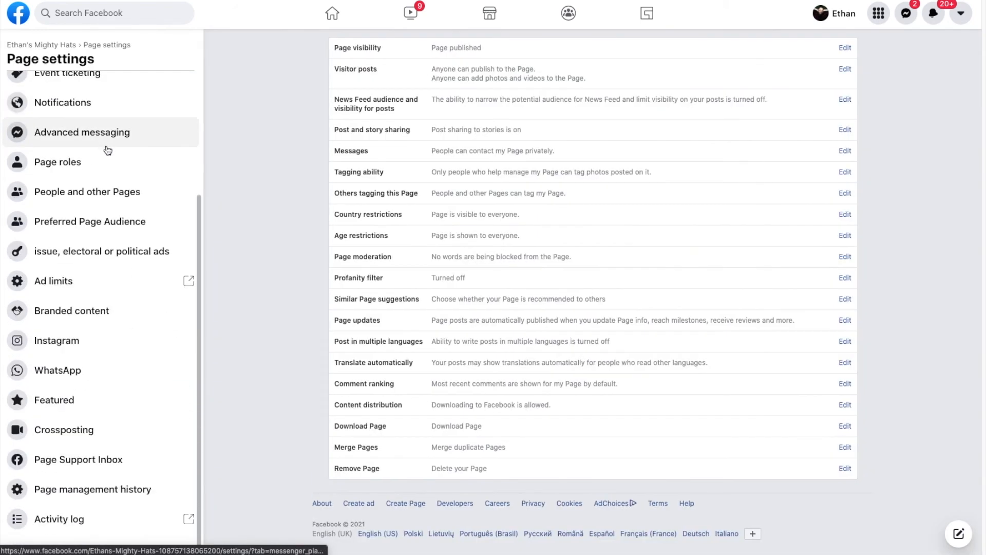
scroll(107, 148, "up", 5)
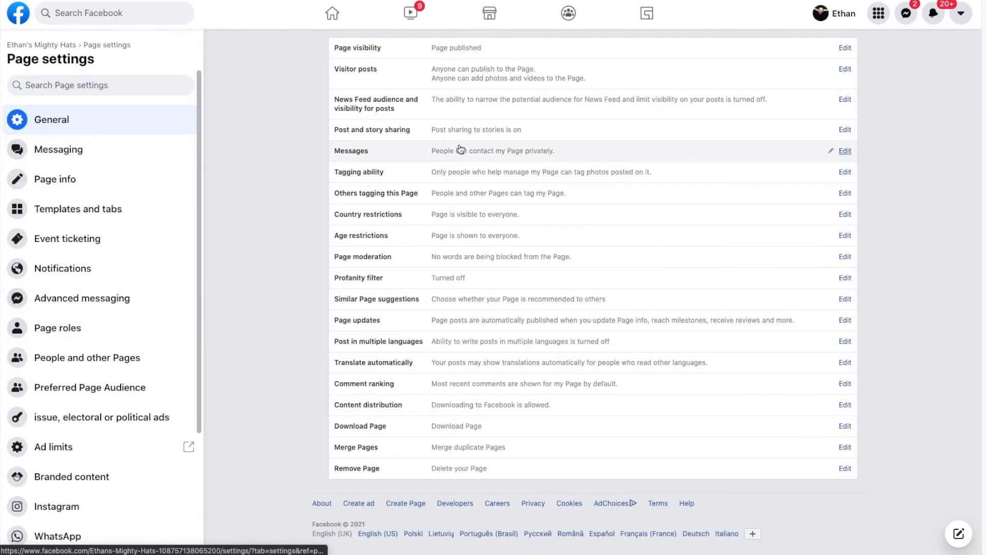
left_click(448, 278)
left_click(463, 281)
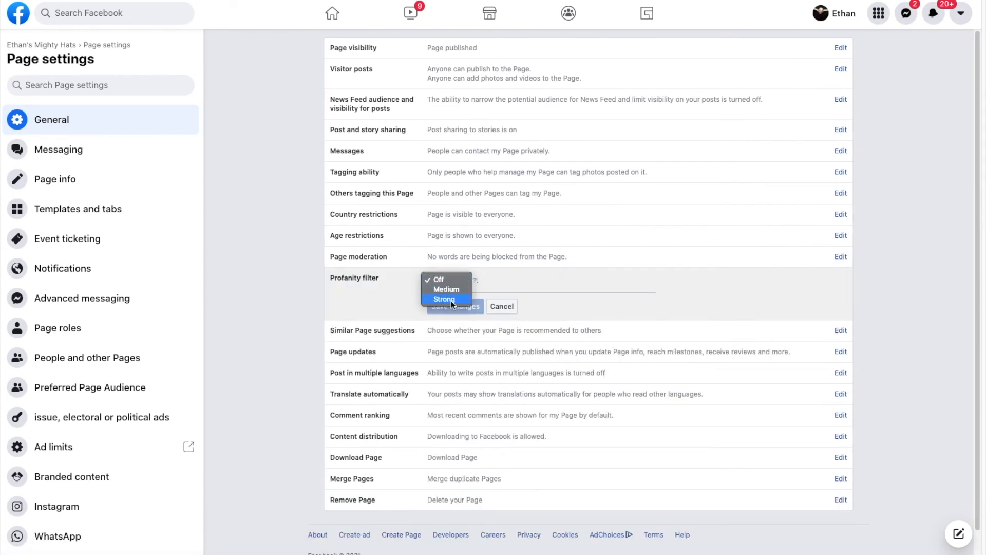
left_click(451, 300)
left_click(444, 307)
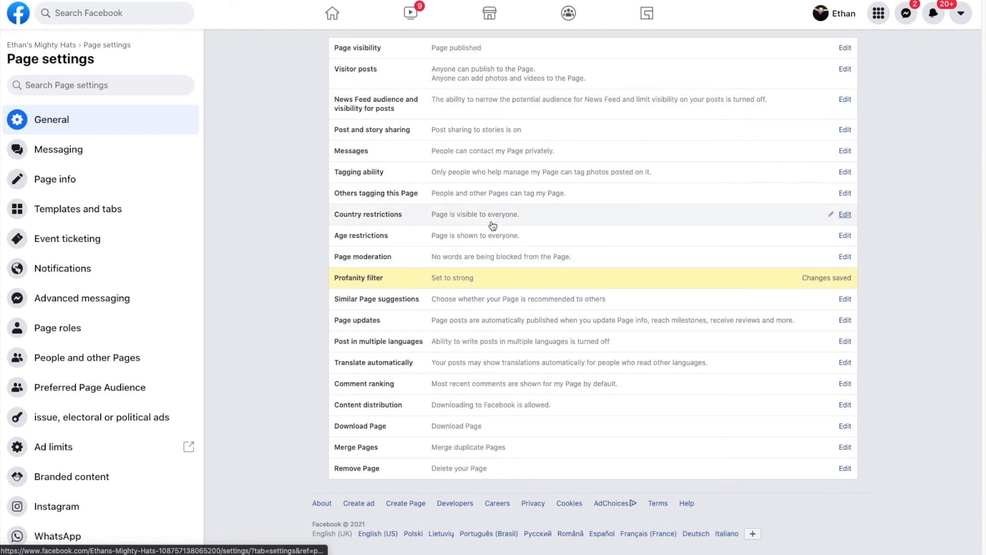
- Set the Page's age restriction to People 18 and over and save the change
left_click(485, 240)
left_click(471, 243)
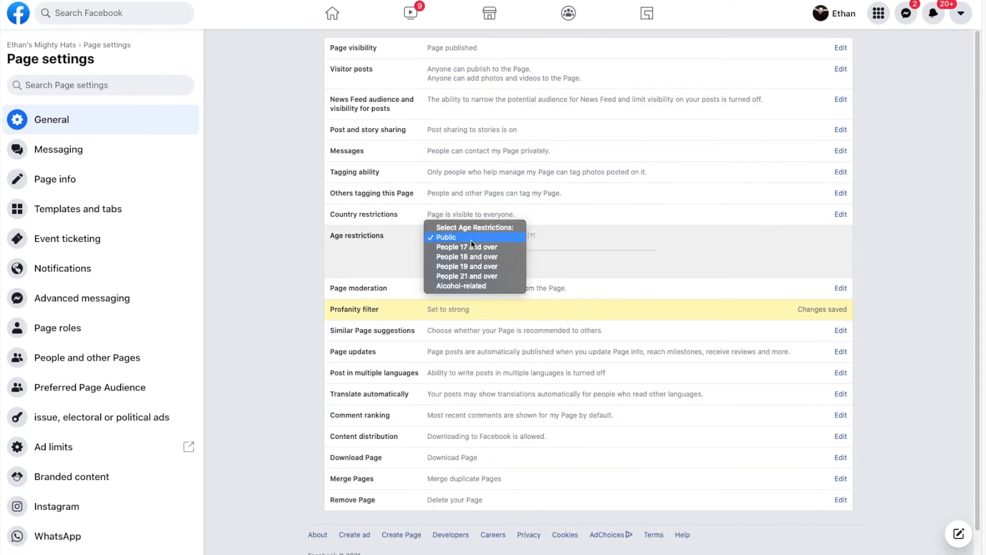
left_click(468, 255)
left_click(478, 367)
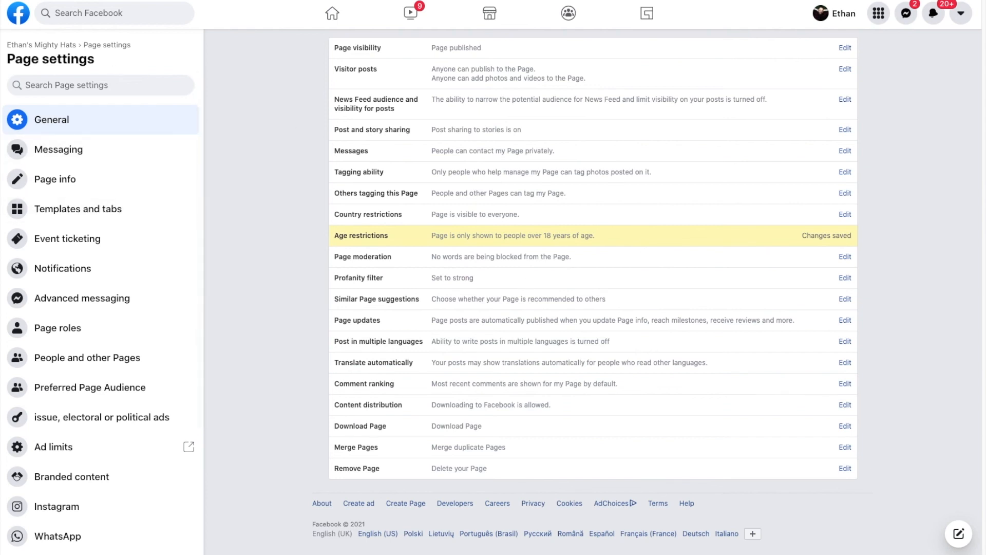
- Return to the Page's home and expand the Introduce your Page and Provide info and preferences setup sections
scroll(83, 372, "down", 5)
scroll(84, 372, "up", 5)
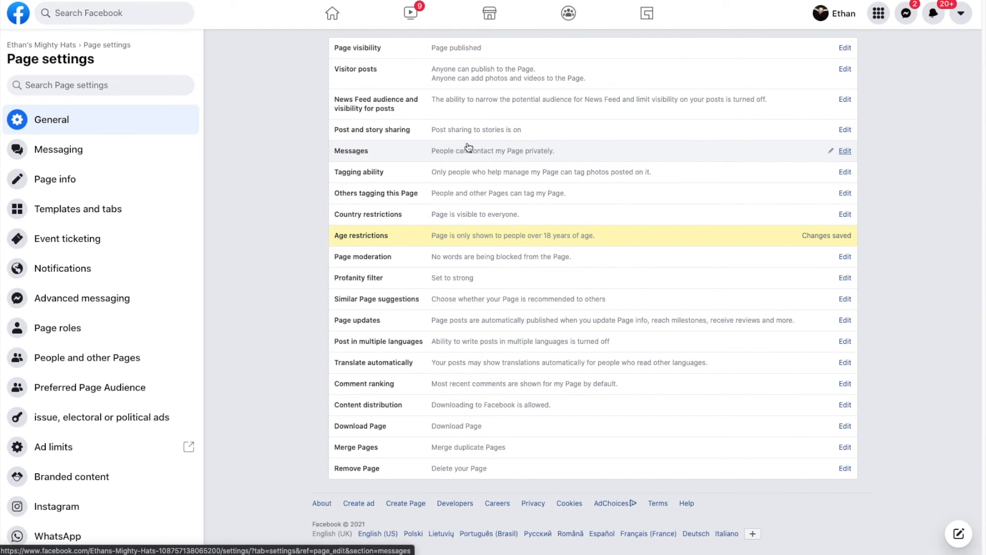
left_click(61, 46)
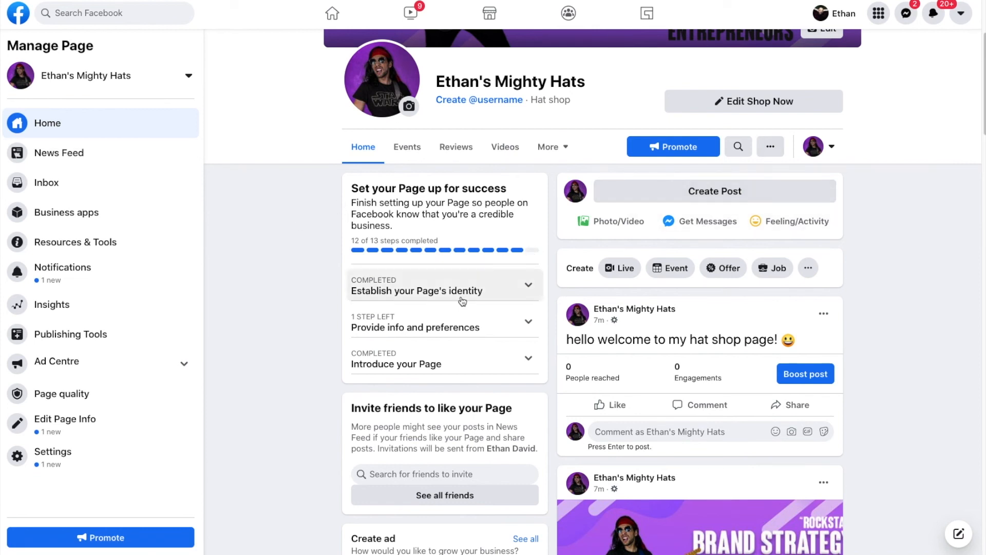
left_click(483, 358)
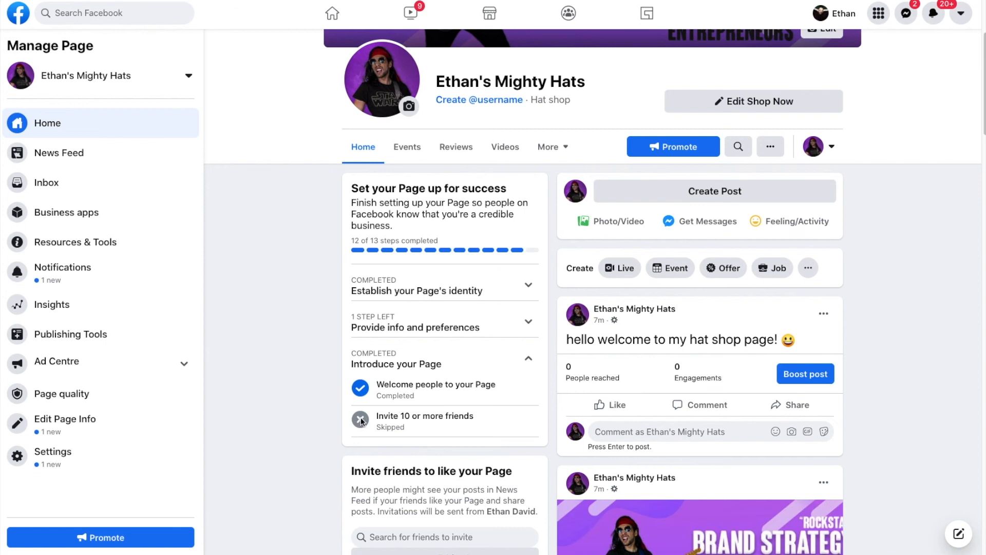
left_click(519, 314)
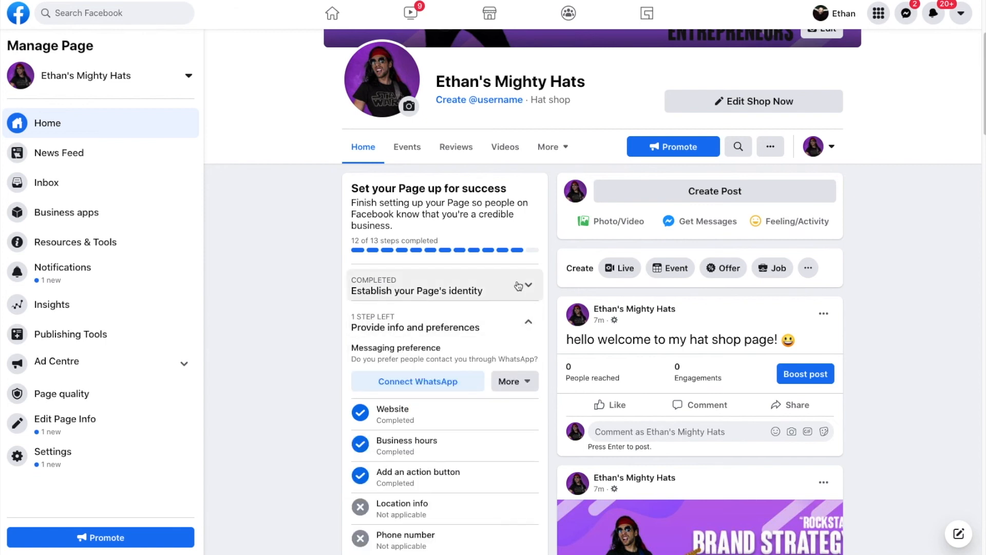
- Look at the Connect WhatsApp form, close it, and mark the messaging preference as not applying to the Page
scroll(460, 353, "down", 1)
left_click(461, 354)
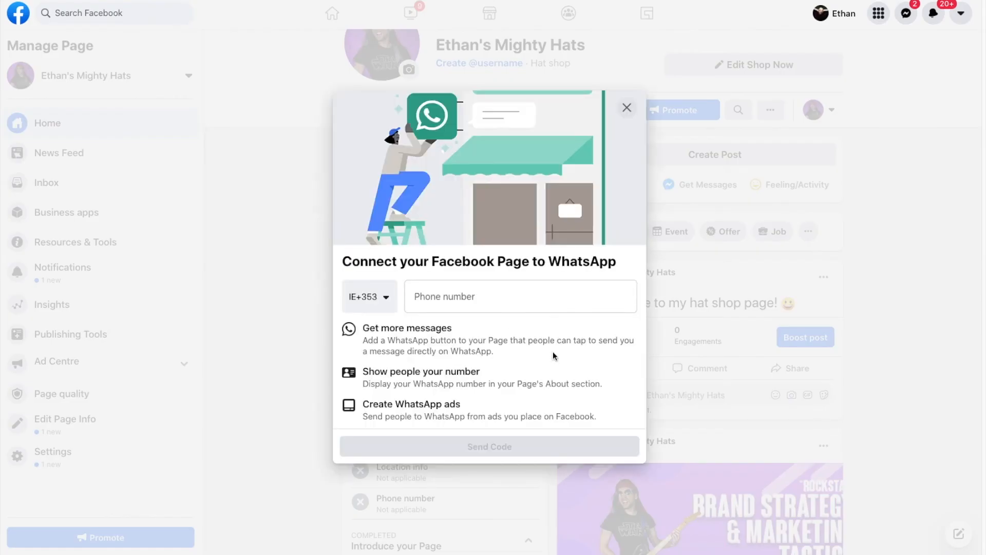
left_click(627, 107)
left_click(511, 344)
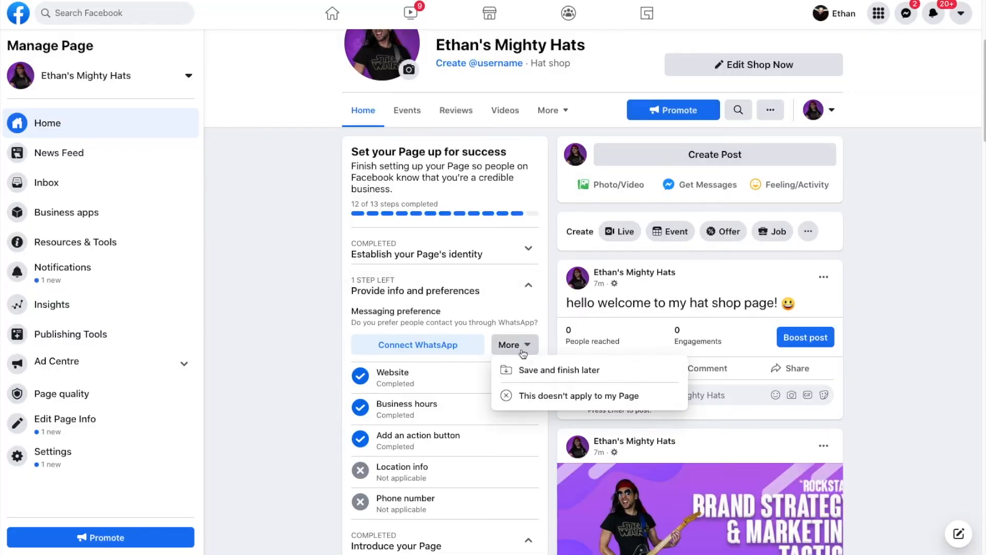
left_click(550, 404)
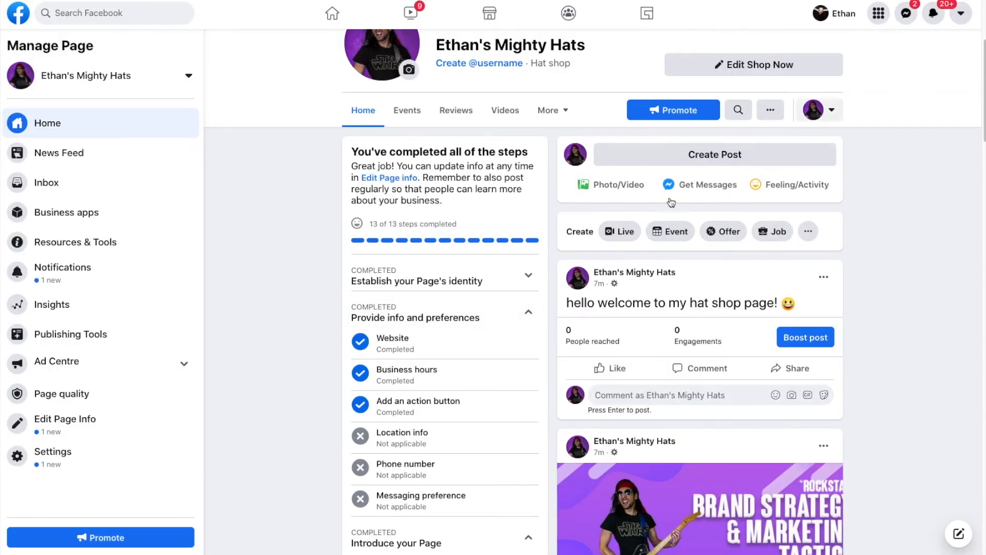
- Review the Page's home and open Publishing Tools to view the published posts
scroll(285, 332, "down", 4)
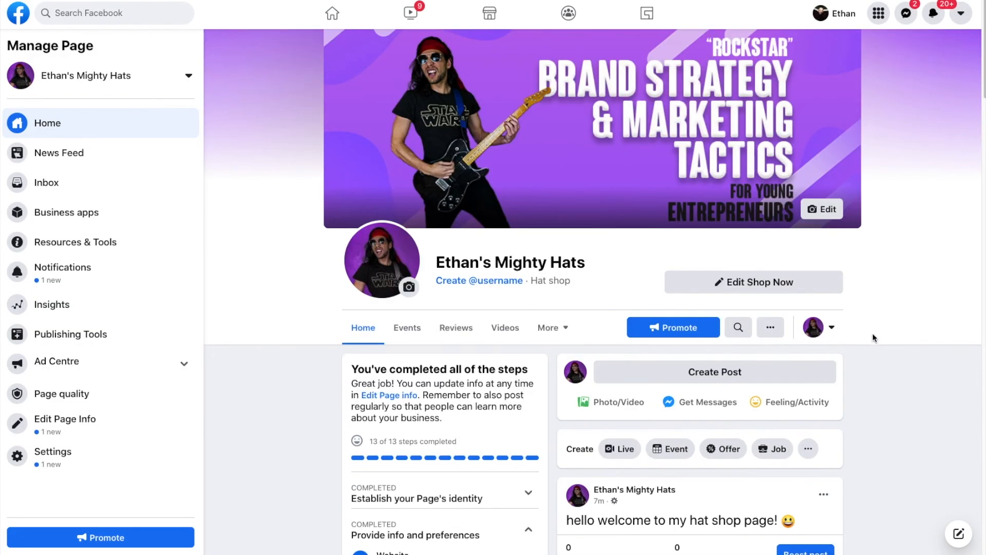
scroll(832, 339, "down", 3)
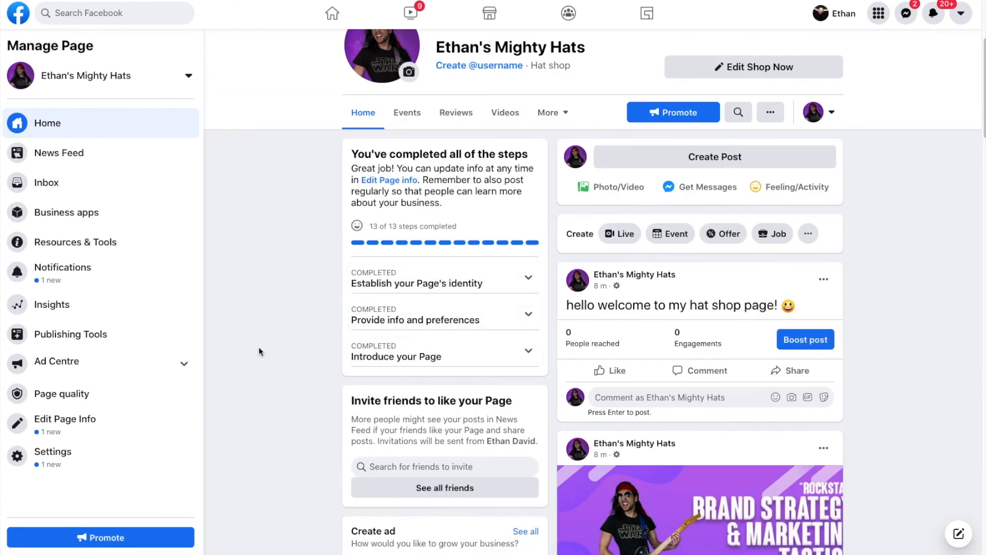
left_click(44, 331)
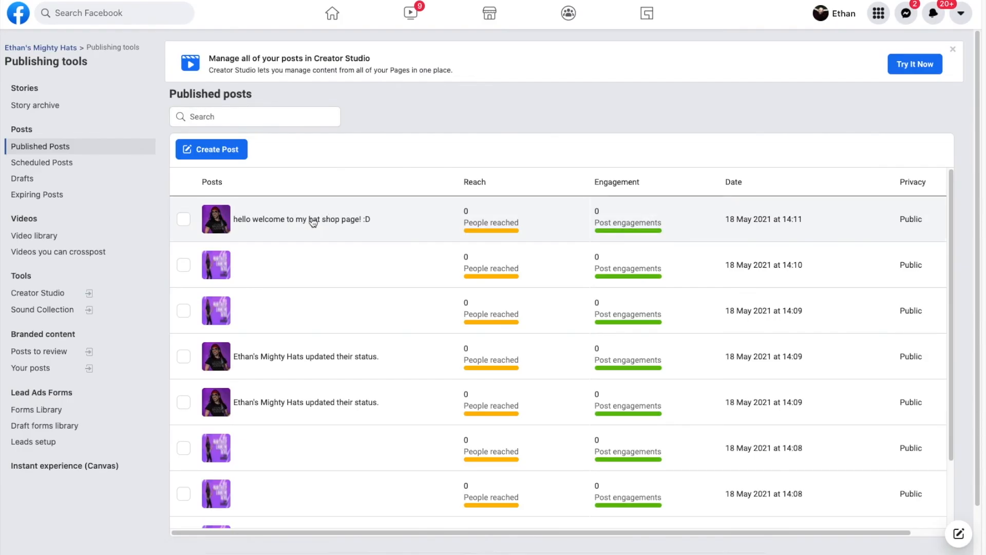
- Open the details of the published post "hello welcome to my hat shop page! :D" and highlight its post ID
left_click(313, 220)
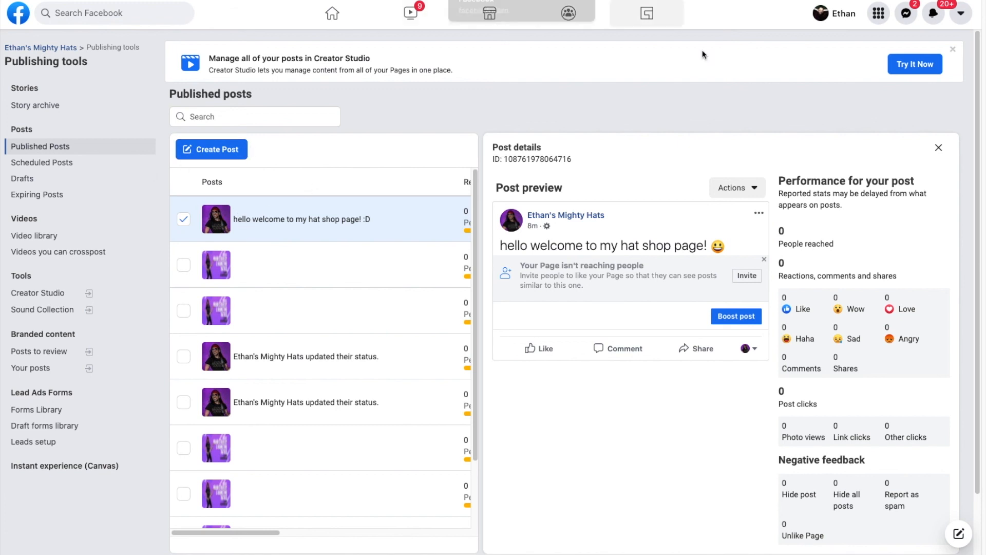
double_click(538, 159)
left_click(574, 159)
double_click(506, 160)
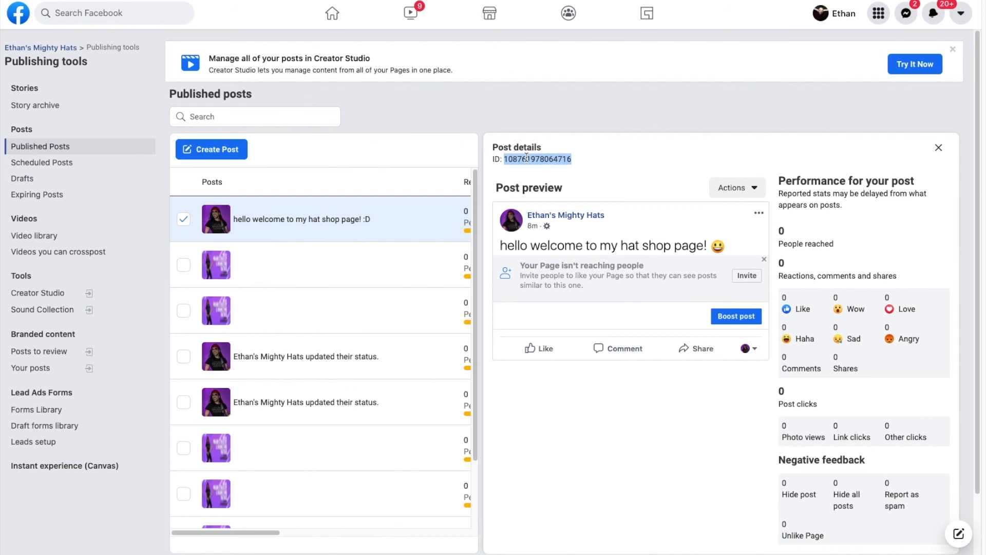
double_click(528, 157)
left_click(584, 148)
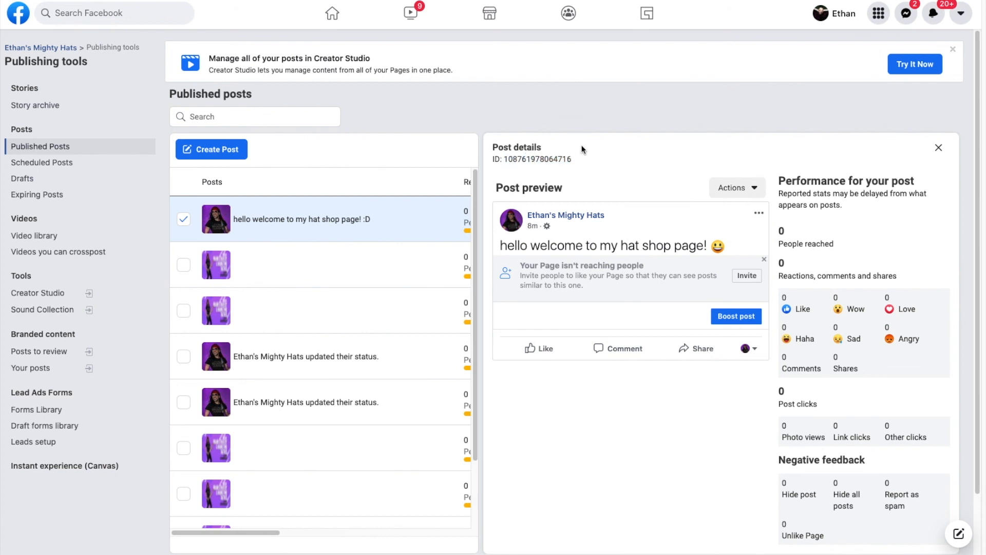
double_click(553, 159)
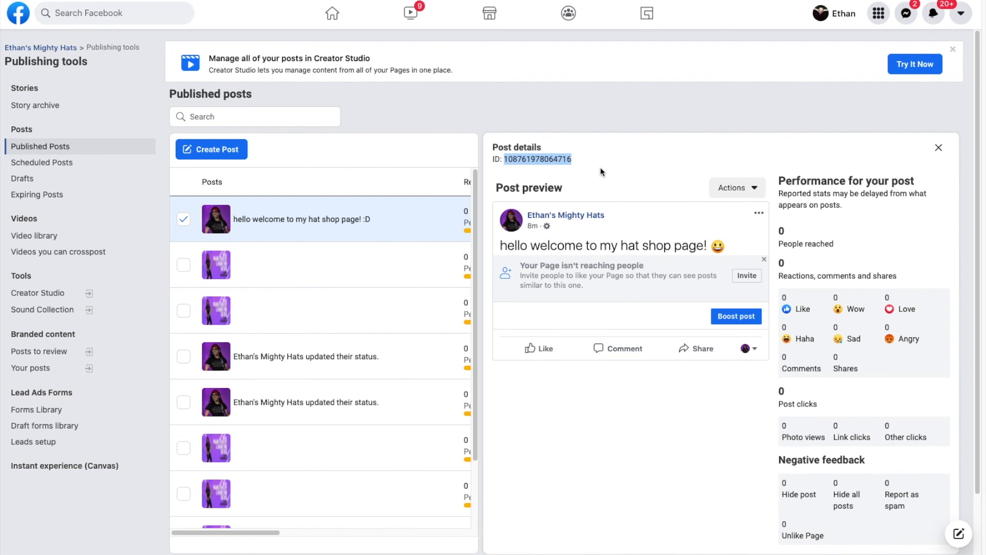
double_click(532, 161)
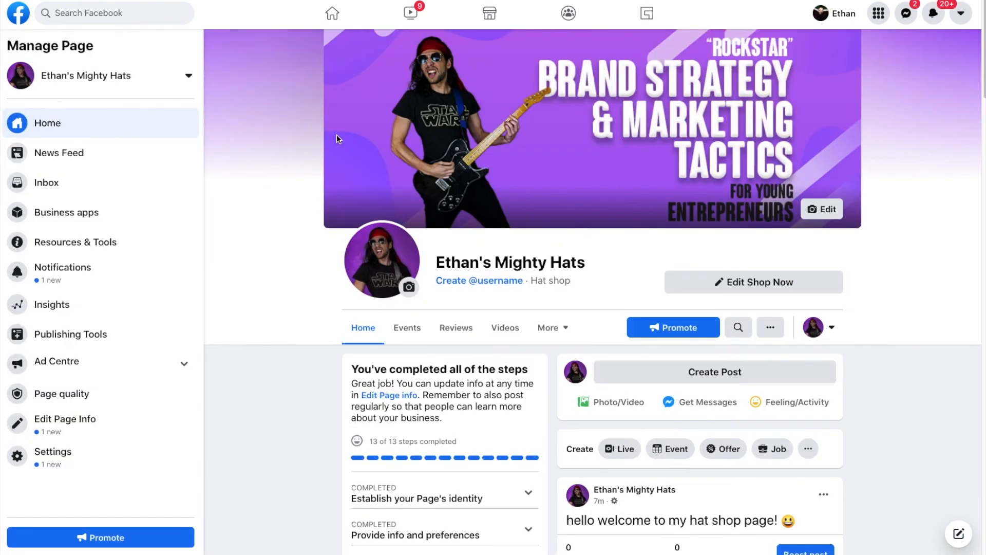
- Look over the Page's home, view the Chat Plugin settings in the Inbox, and return to the Page's home
scroll(337, 136, "down", 15)
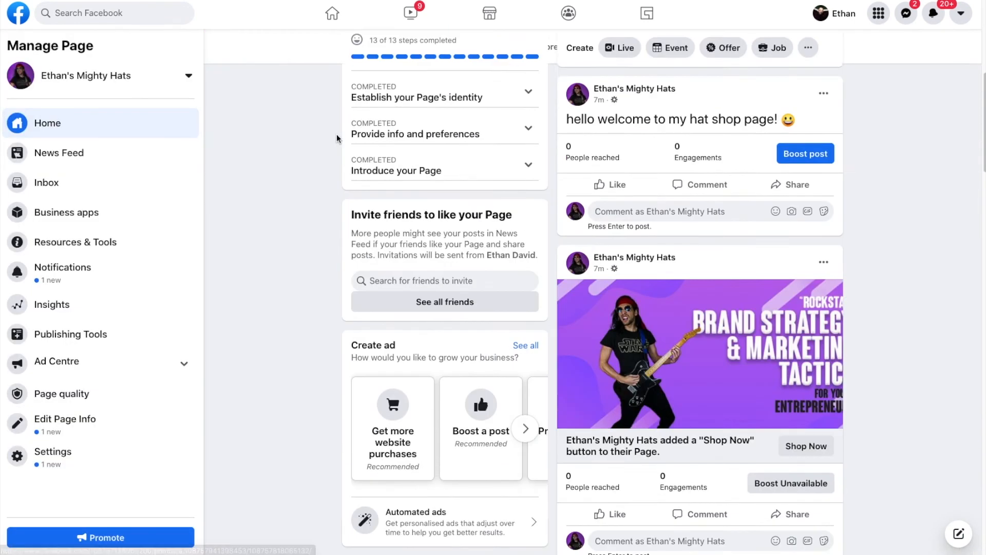
scroll(336, 137, "up", 15)
scroll(335, 136, "down", 15)
scroll(331, 138, "up", 15)
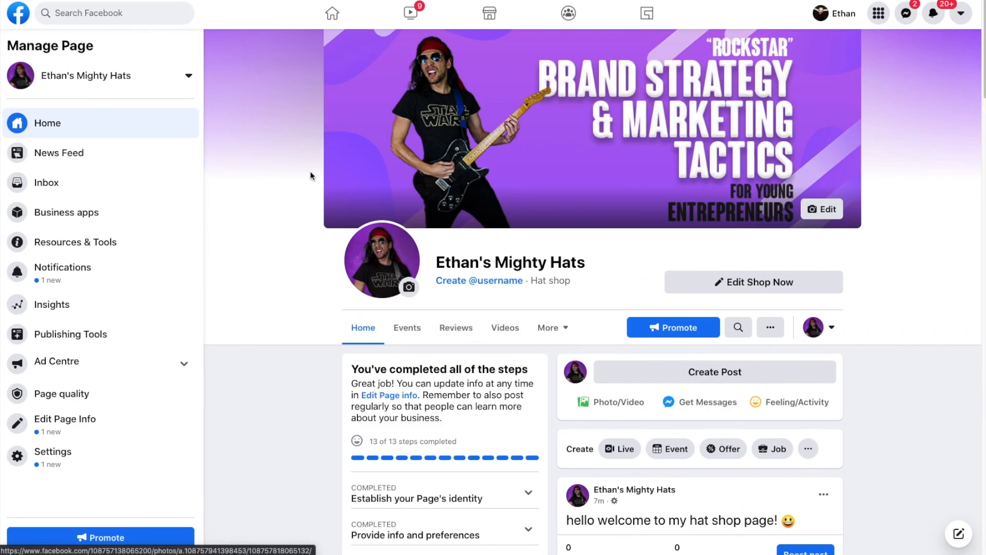
left_click(467, 325)
scroll(501, 441, "down", 1)
scroll(557, 519, "up", 1)
scroll(539, 480, "down", 1)
left_click(418, 304)
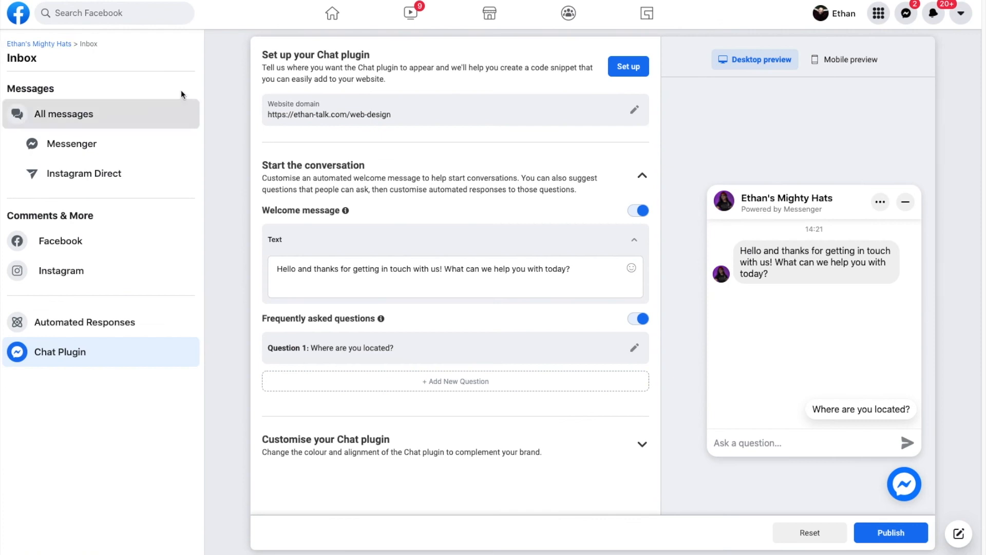
left_click(44, 45)
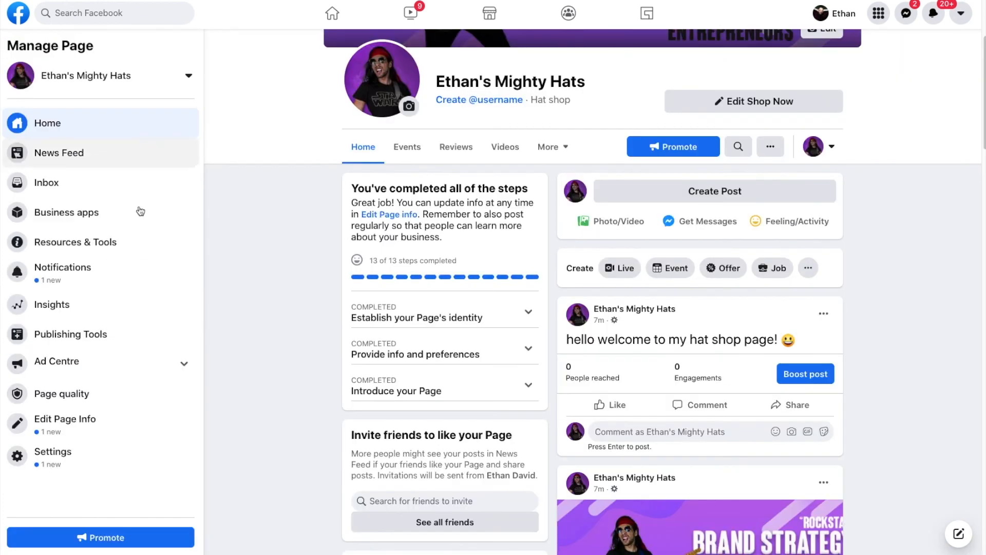